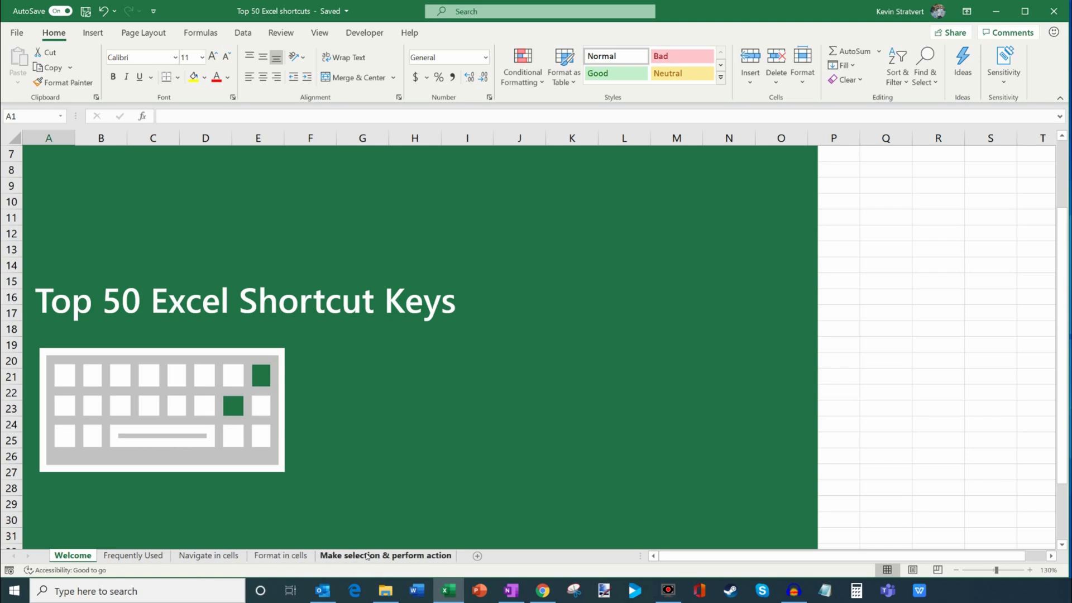
# Step: Go to the Frequently Used sheet, select cell C4 and close the workbook
pyautogui.click(134, 555)
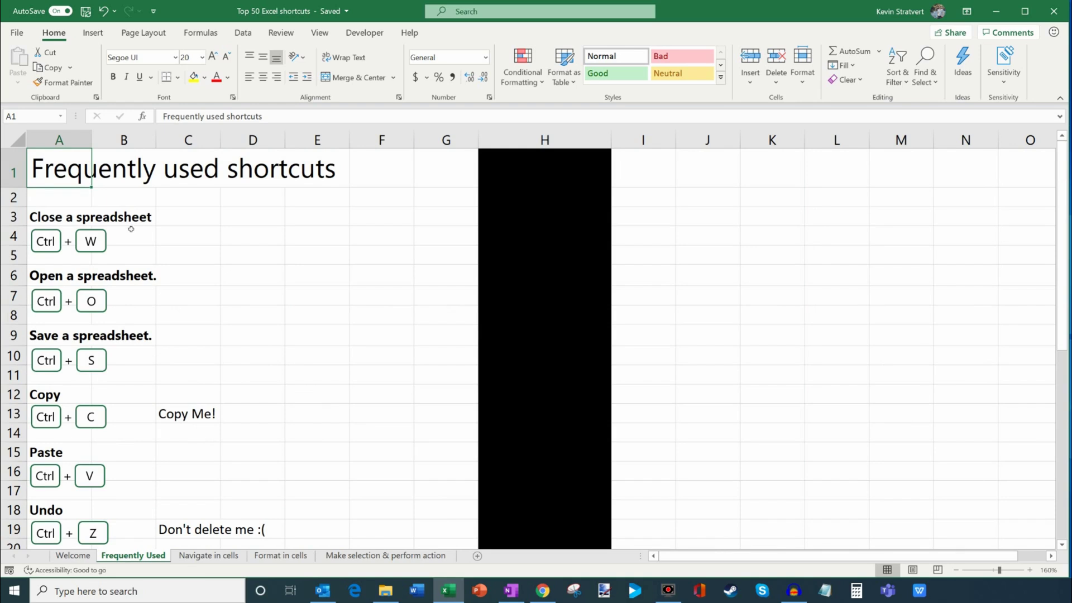
pyautogui.click(206, 233)
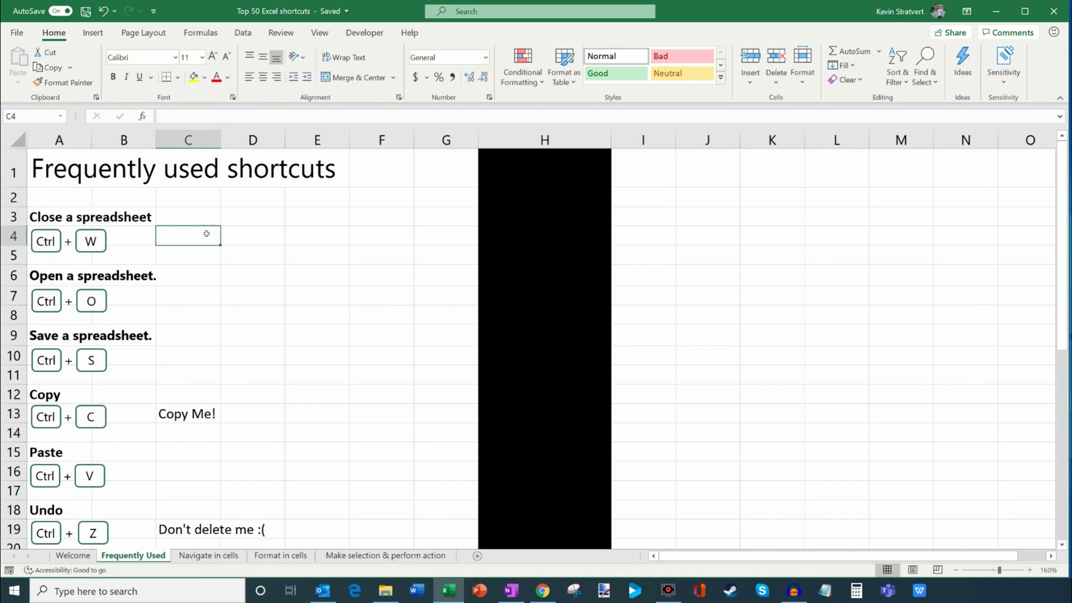
pyautogui.hotkey('ctrl', 'w')
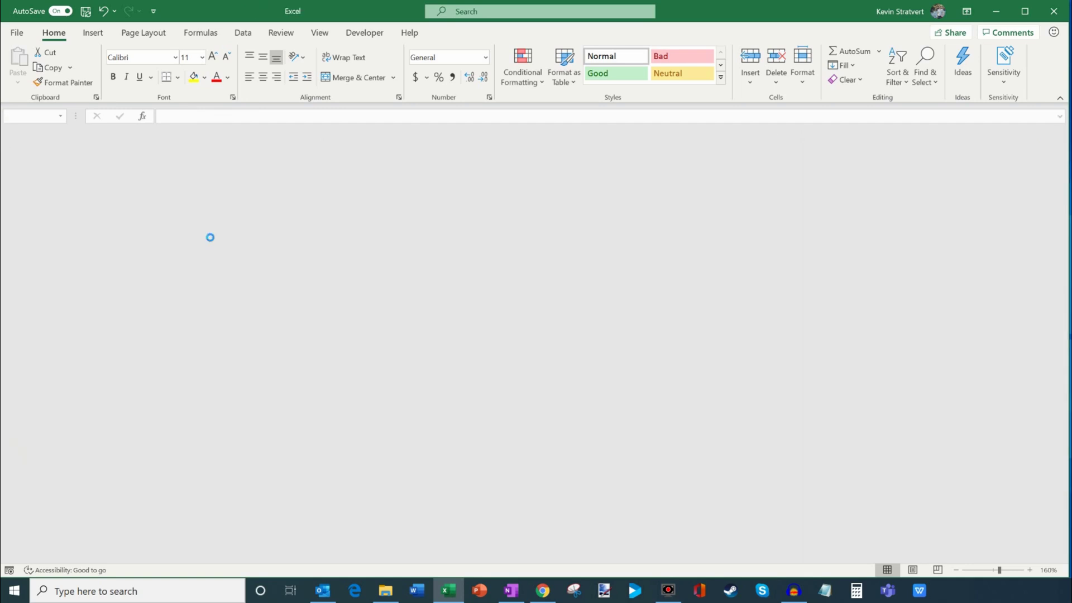
# Step: Reopen the recent workbook Top 50 Excel shortcuts and widen its window to fill the screen
pyautogui.hotkey('alt', 'f')
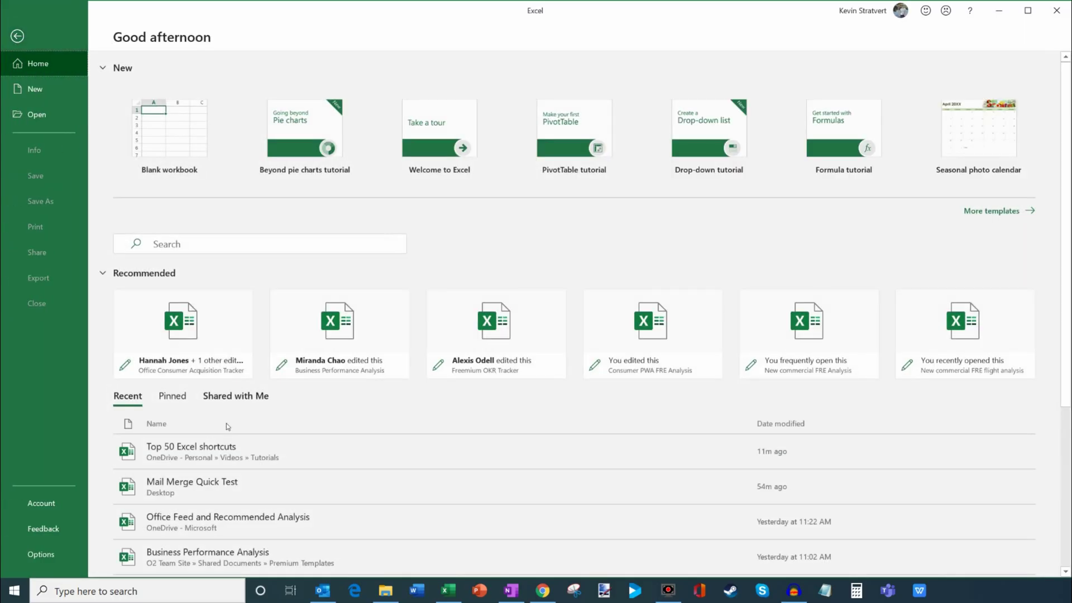
pyautogui.click(235, 447)
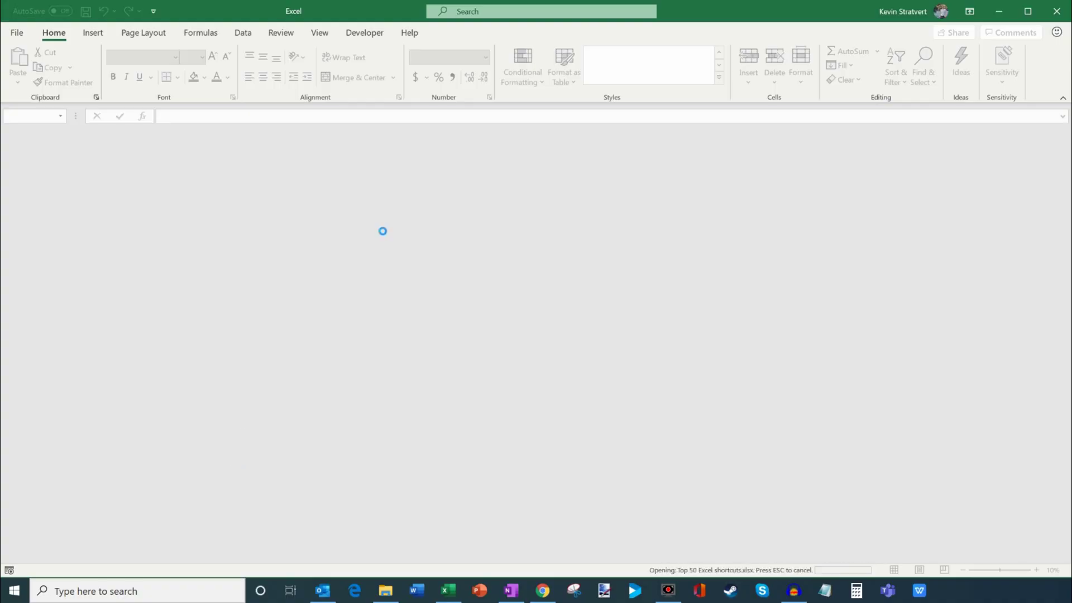
pyautogui.press('super+Left')
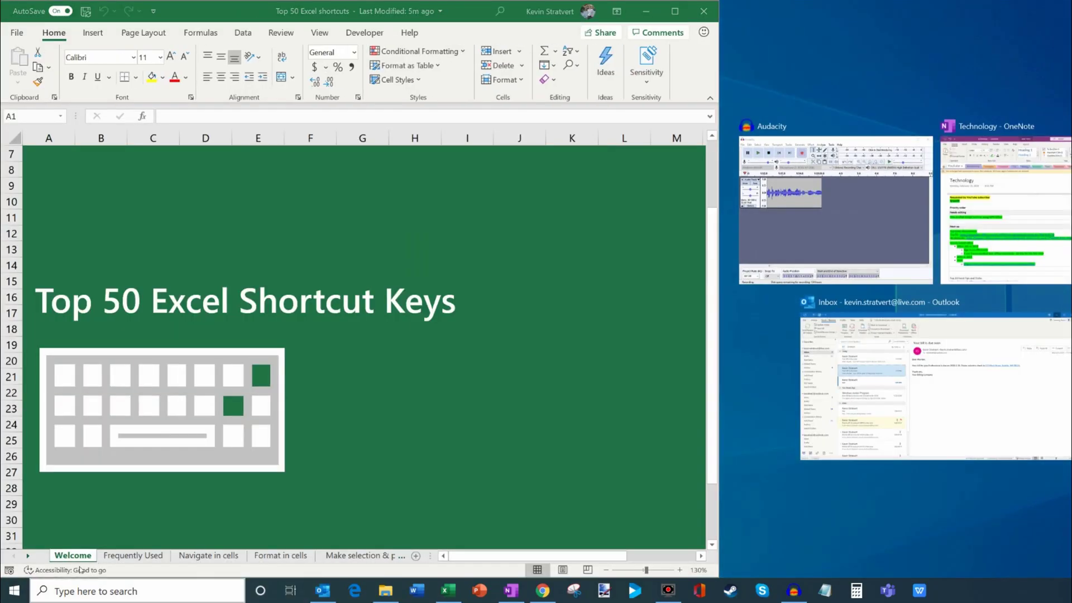
pyautogui.press('Escape')
pyautogui.moveTo(719, 207); pyautogui.dragTo(1066, 210)
# Step: On the Frequently Used sheet, select cell C7, view the list of workbooks available to open and return to the sheet
pyautogui.click(134, 555)
pyautogui.click(182, 296)
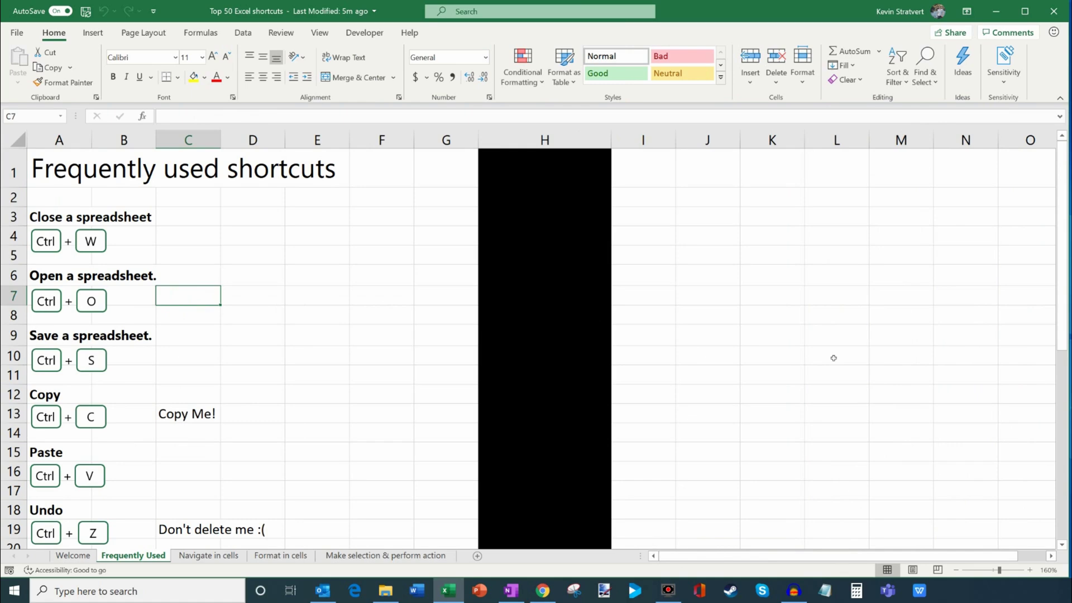
pyautogui.hotkey('ctrl', 'o')
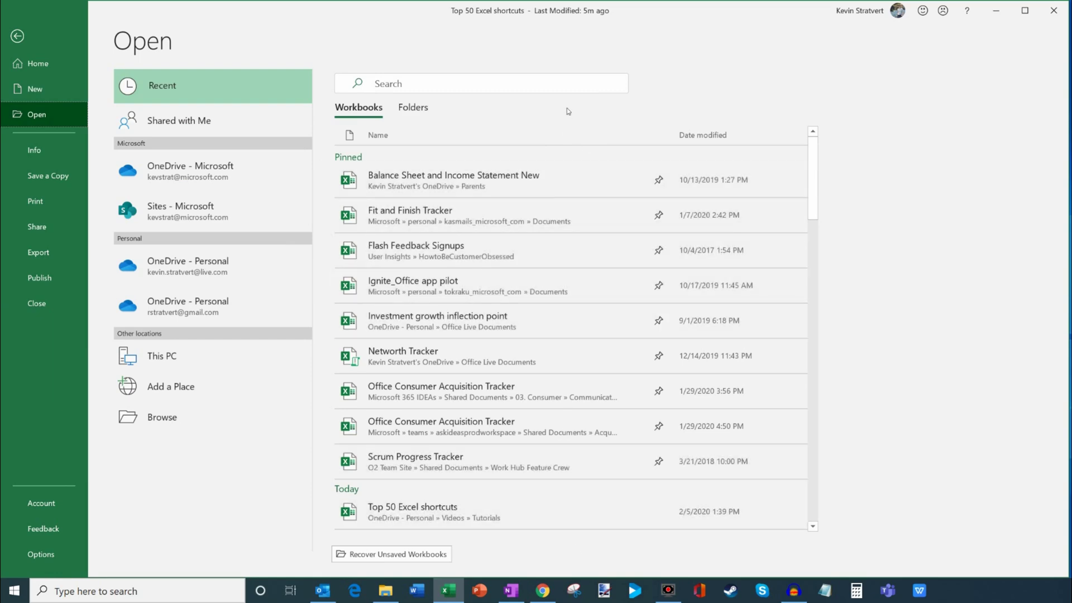
pyautogui.press('Escape')
pyautogui.scroll(-1, 161, 303)
pyautogui.scroll(1, 160, 304)
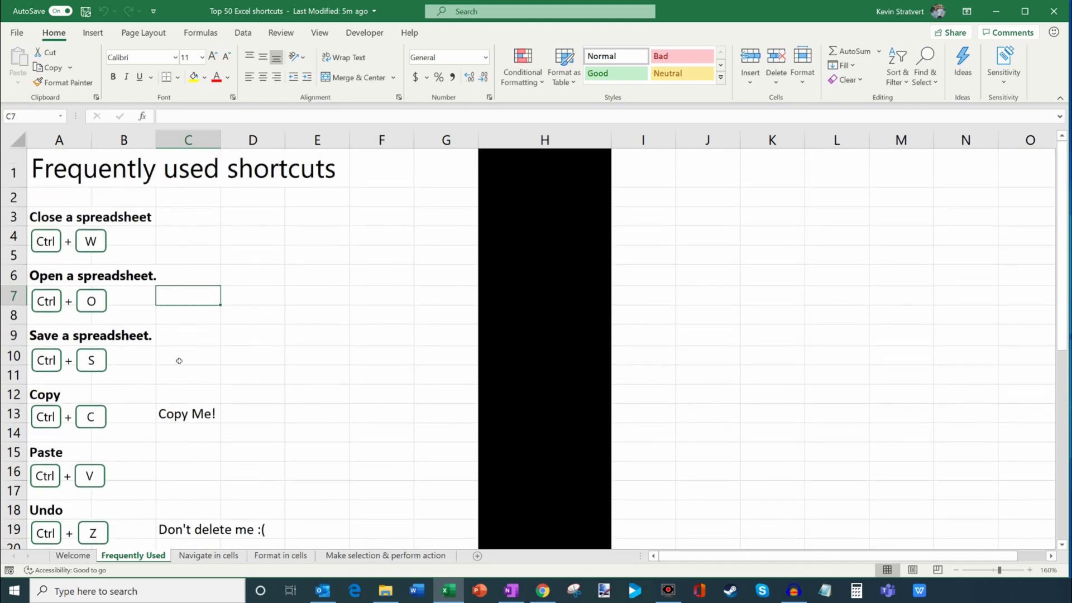
# Step: Select cell C10 and save the workbook
pyautogui.click(208, 362)
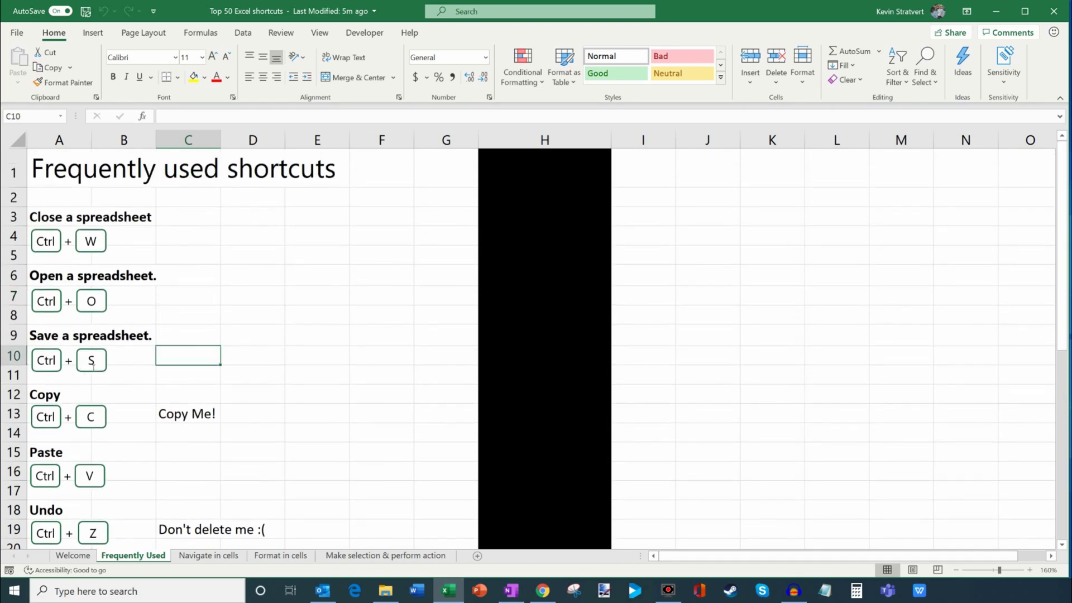
pyautogui.hotkey('ctrl', 's')
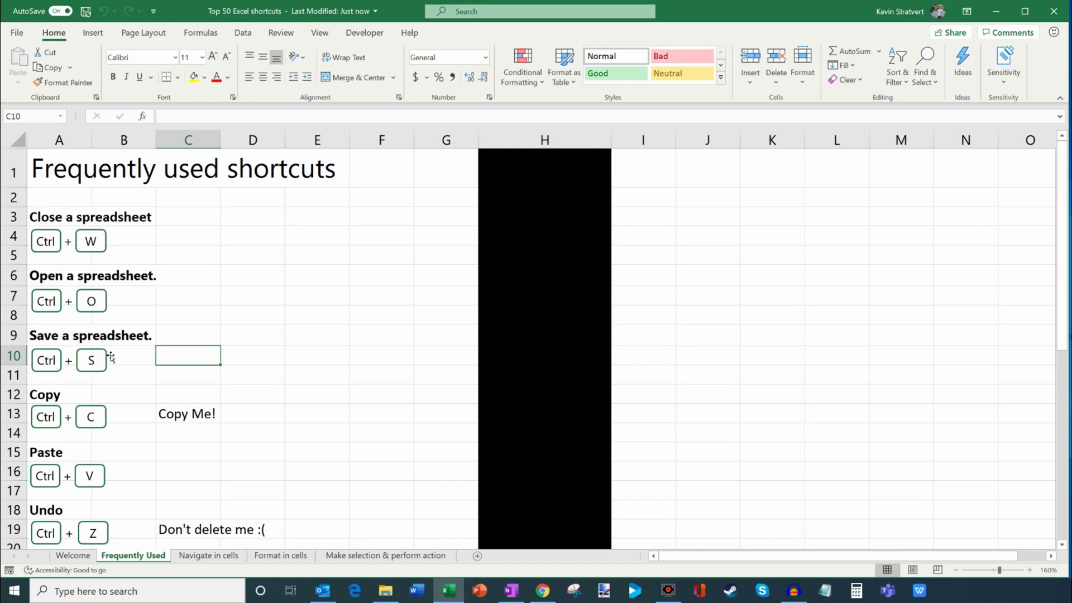
# Step: Copy the "Copy Me!" text from cell C13 into cells C16, D16 and E16
pyautogui.scroll(-1, 111, 357)
pyautogui.scroll(-2, 111, 358)
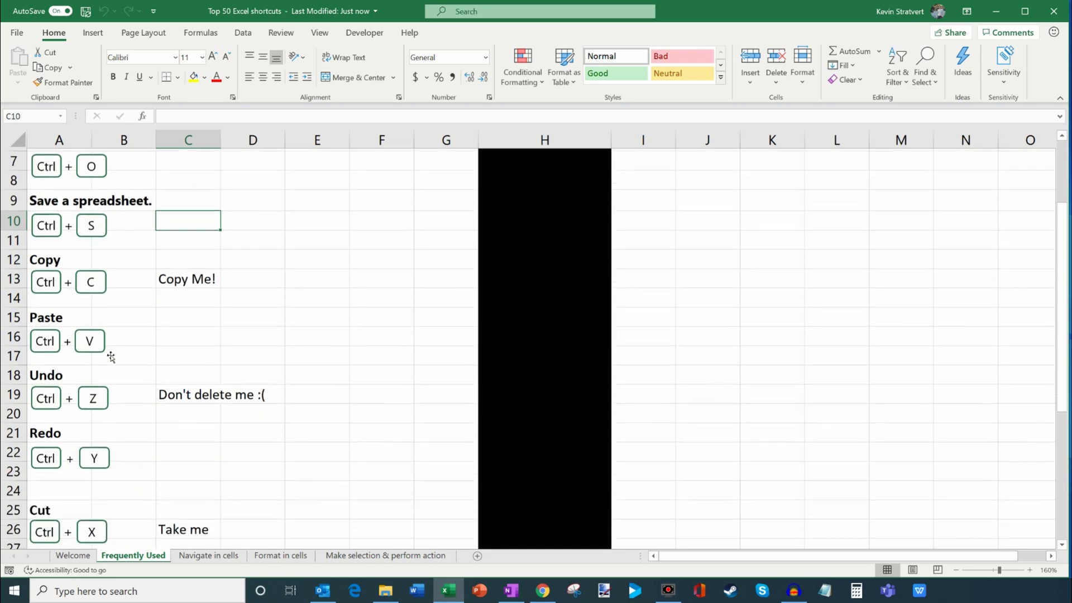
pyautogui.scroll(1, 111, 358)
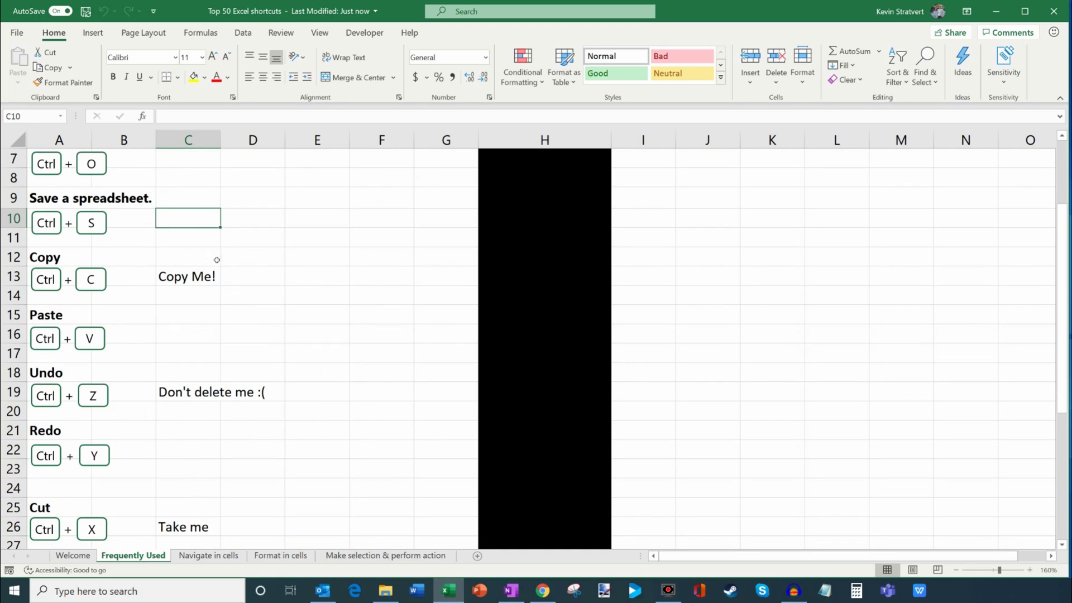
pyautogui.click(208, 282)
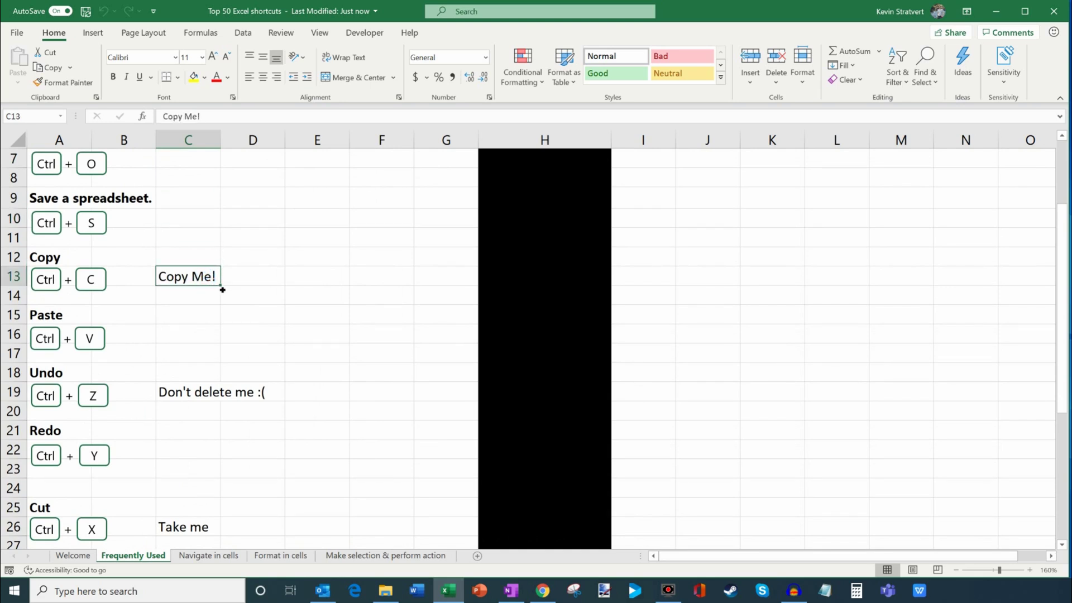
pyautogui.hotkey('ctrl', 'c')
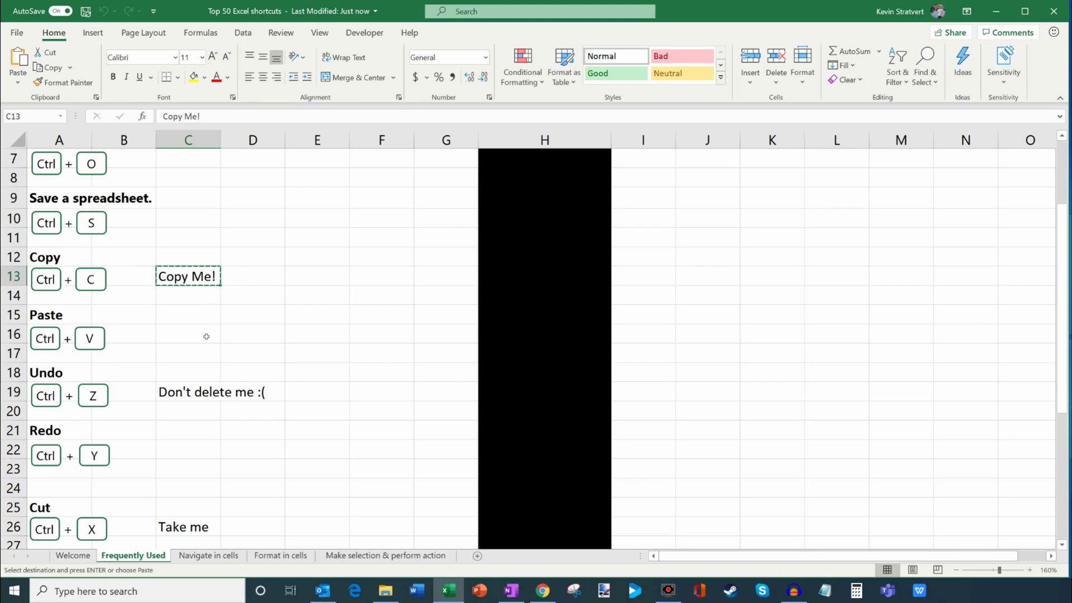
pyautogui.click(206, 336)
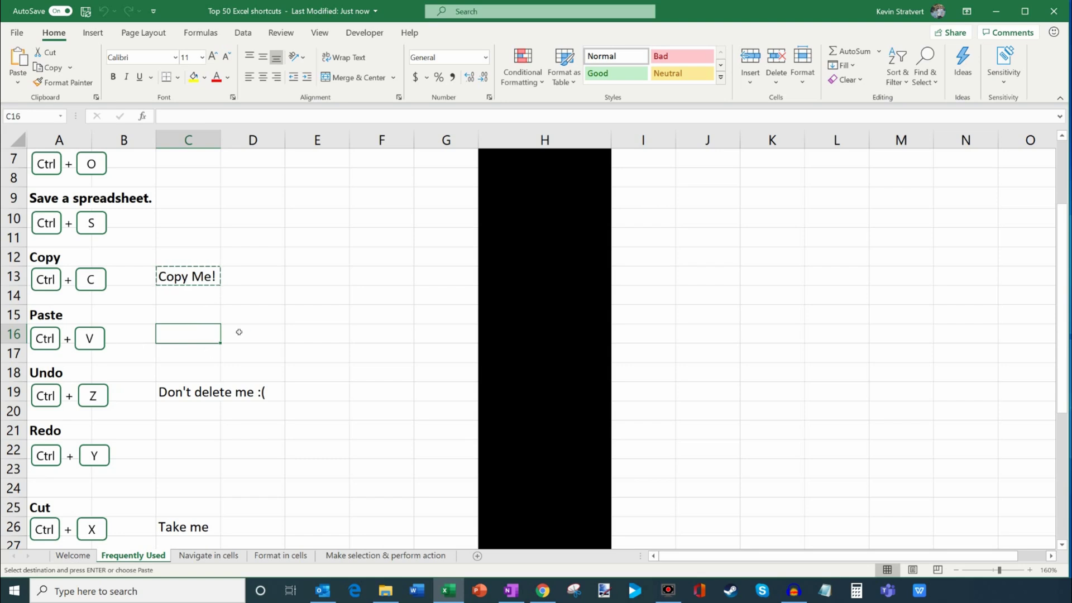
pyautogui.hotkey('ctrl', 'v')
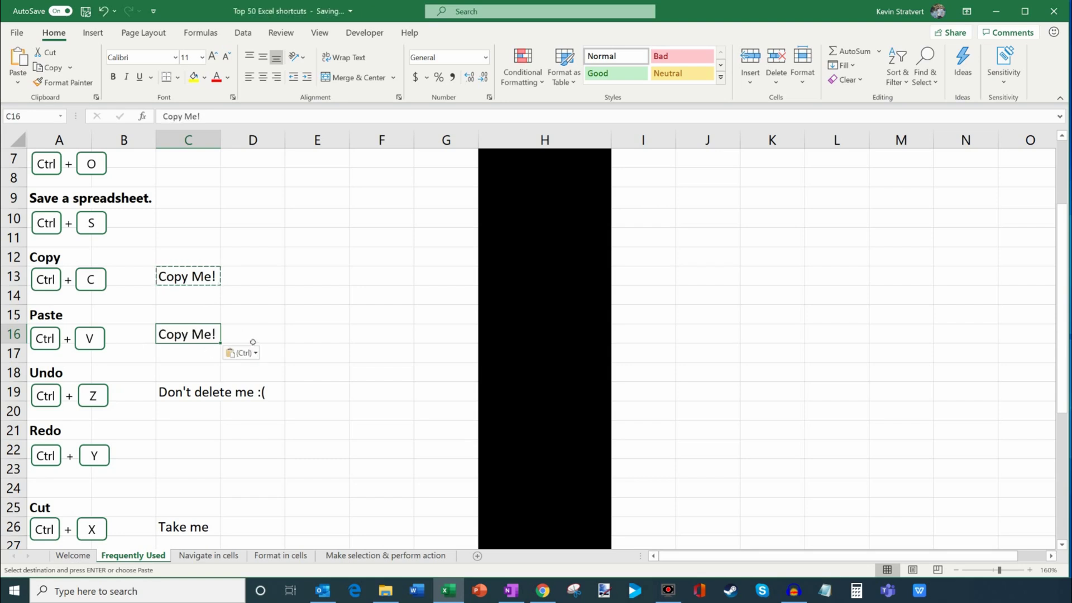
pyautogui.click(249, 335)
pyautogui.hotkey('ctrl', 'v')
pyautogui.click(329, 335)
pyautogui.hotkey('ctrl', 'v')
pyautogui.press('Escape')
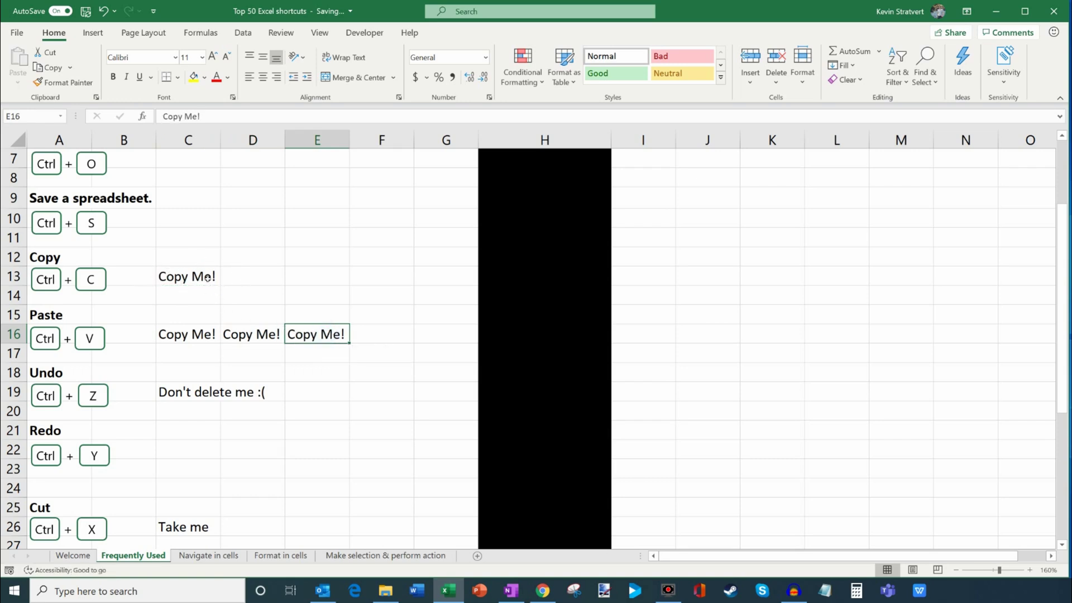
# Step: Clear the "Don't delete me :(" text in cell C19, undo and redo the deletion, and undo it once more
pyautogui.scroll(-1, 225, 278)
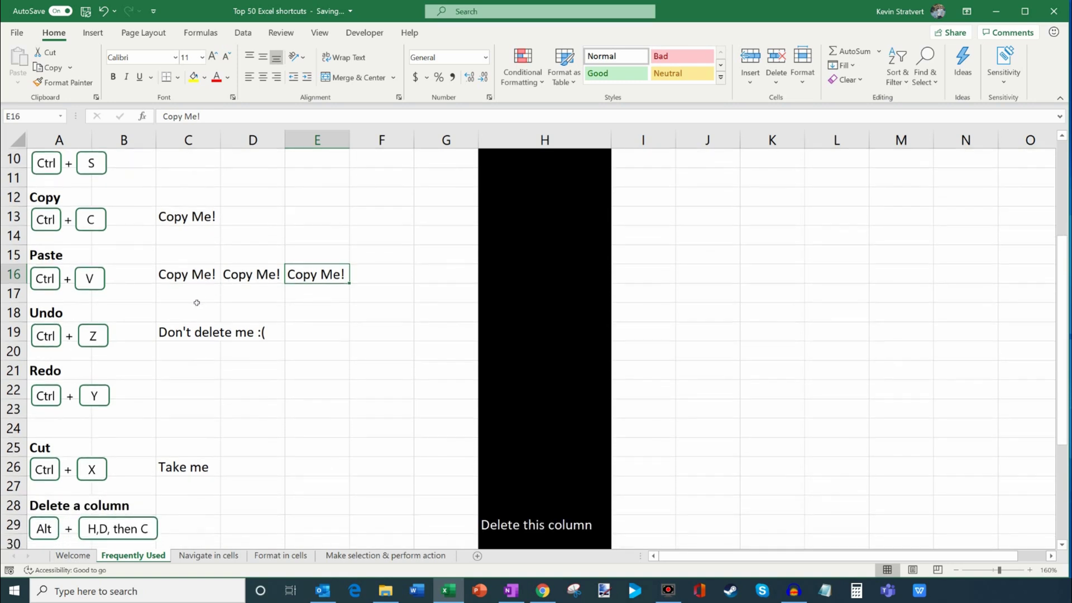
pyautogui.click(196, 334)
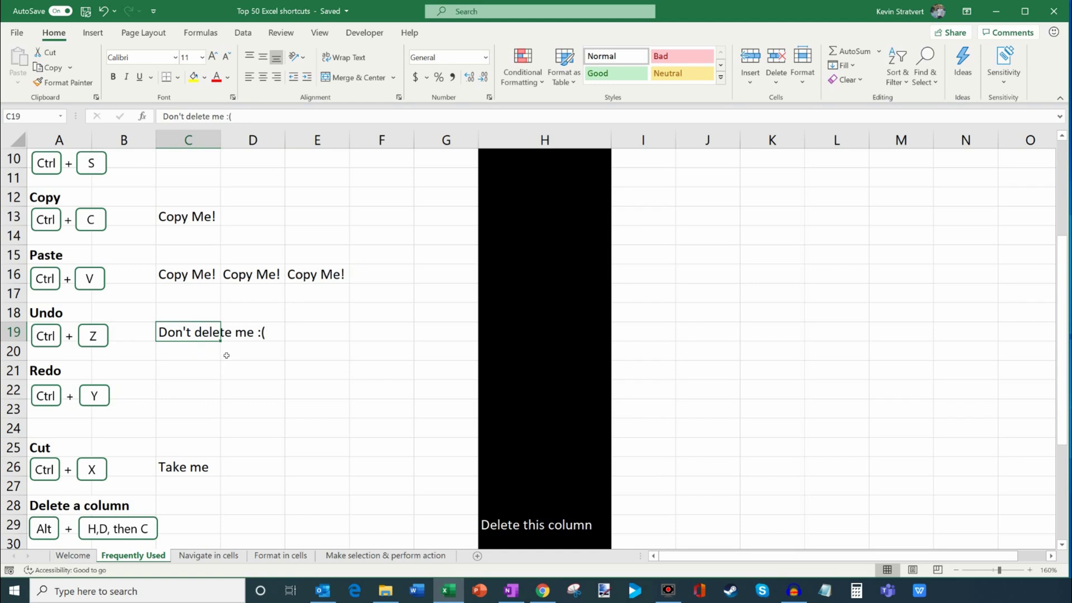
pyautogui.press('Delete')
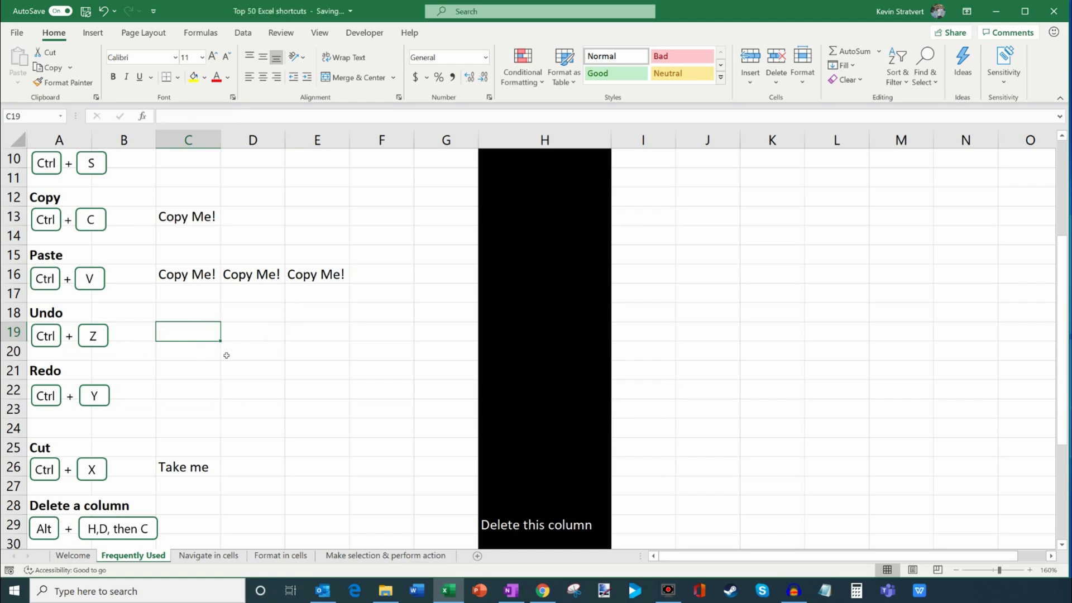
pyautogui.hotkey('ctrl', 'z')
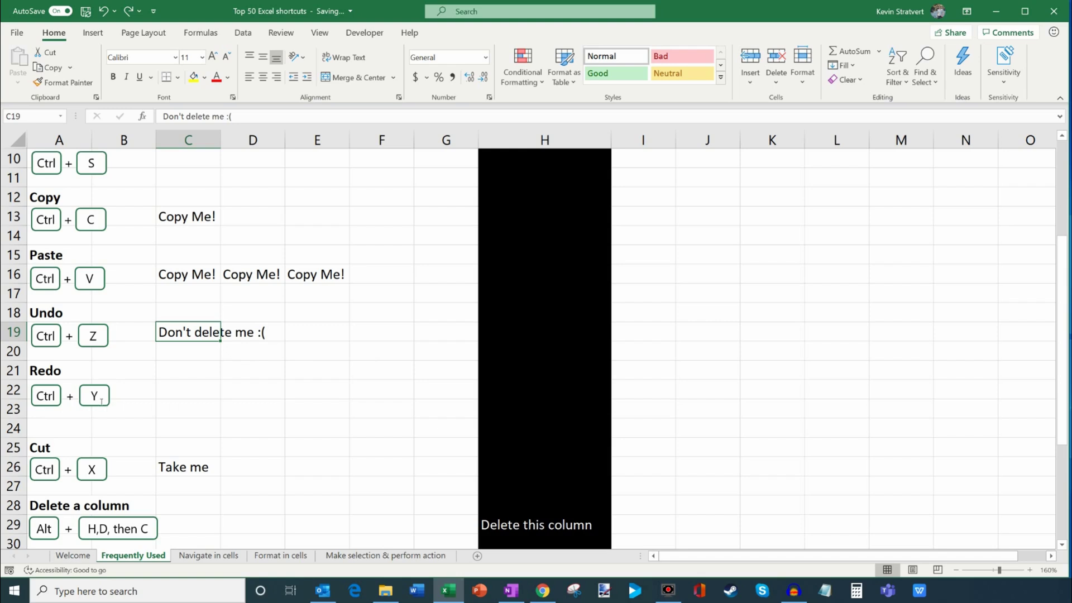
pyautogui.hotkey('ctrl', 'y')
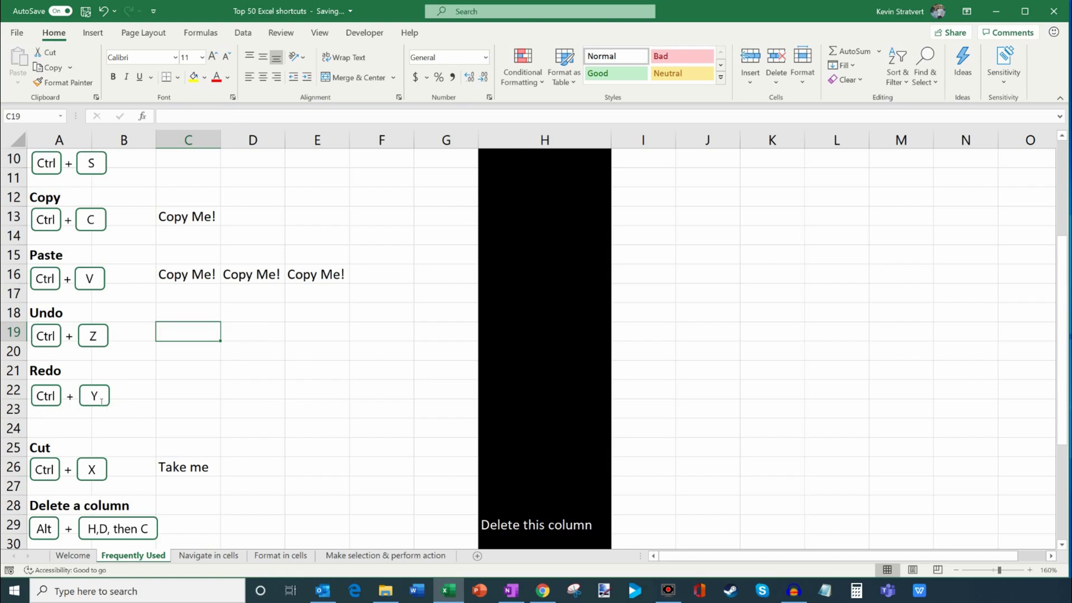
pyautogui.hotkey('ctrl', 'z')
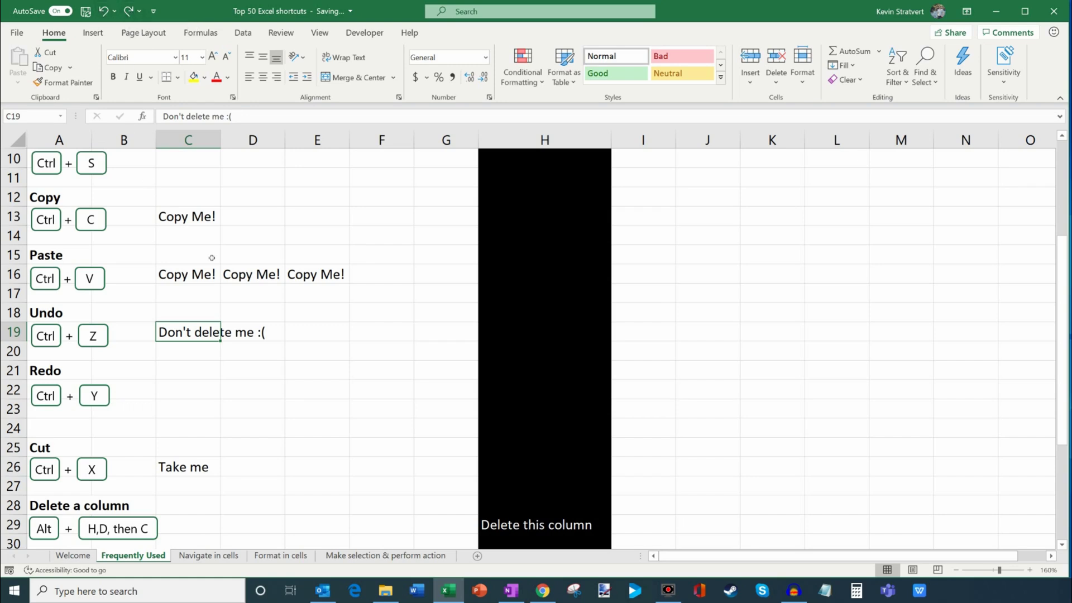
# Step: Move the "Take me" text from cell C26 to cell E26 by cutting and pasting it
pyautogui.scroll(-3, 208, 378)
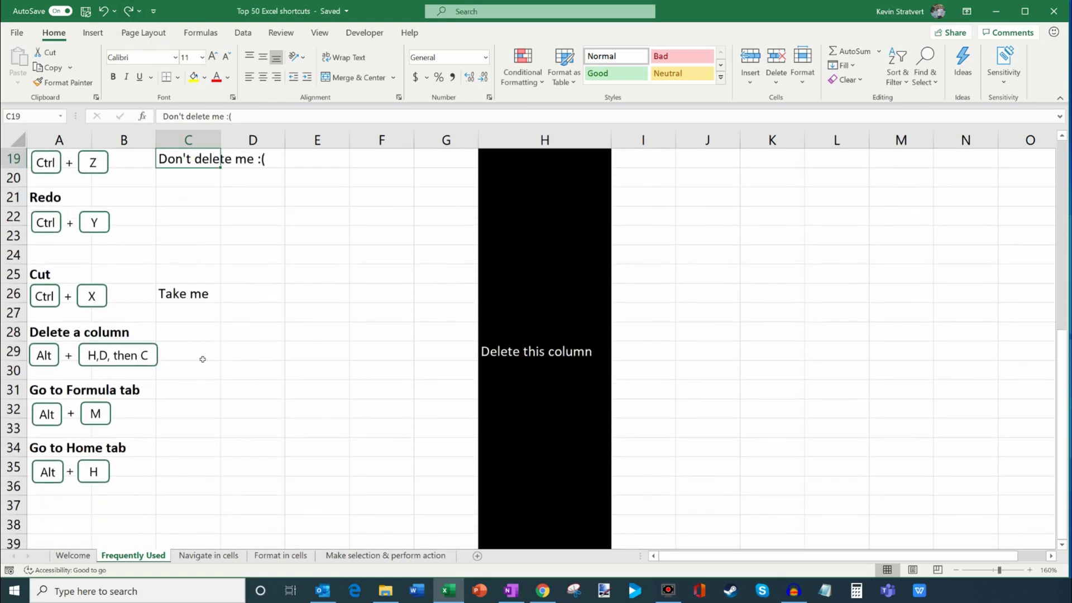
pyautogui.click(205, 295)
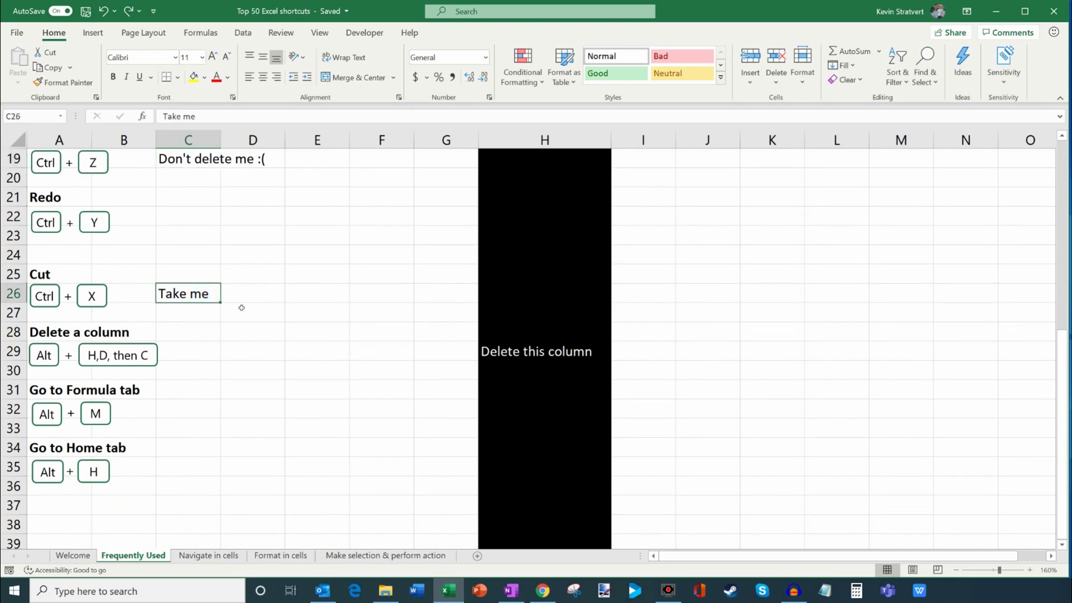
pyautogui.hotkey('ctrl', 'x')
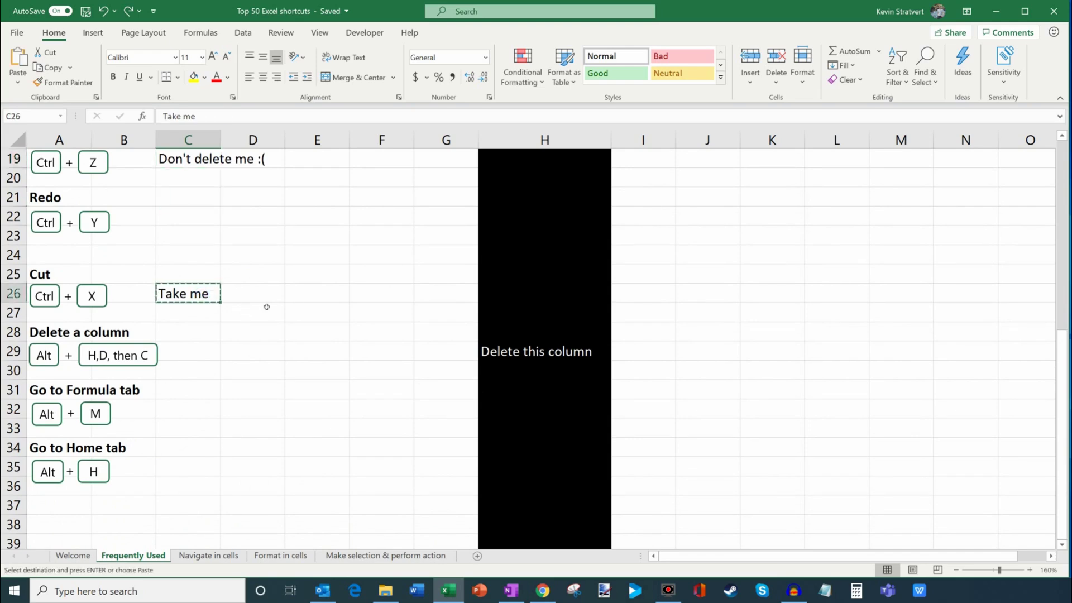
pyautogui.click(321, 294)
pyautogui.hotkey('ctrl', 'v')
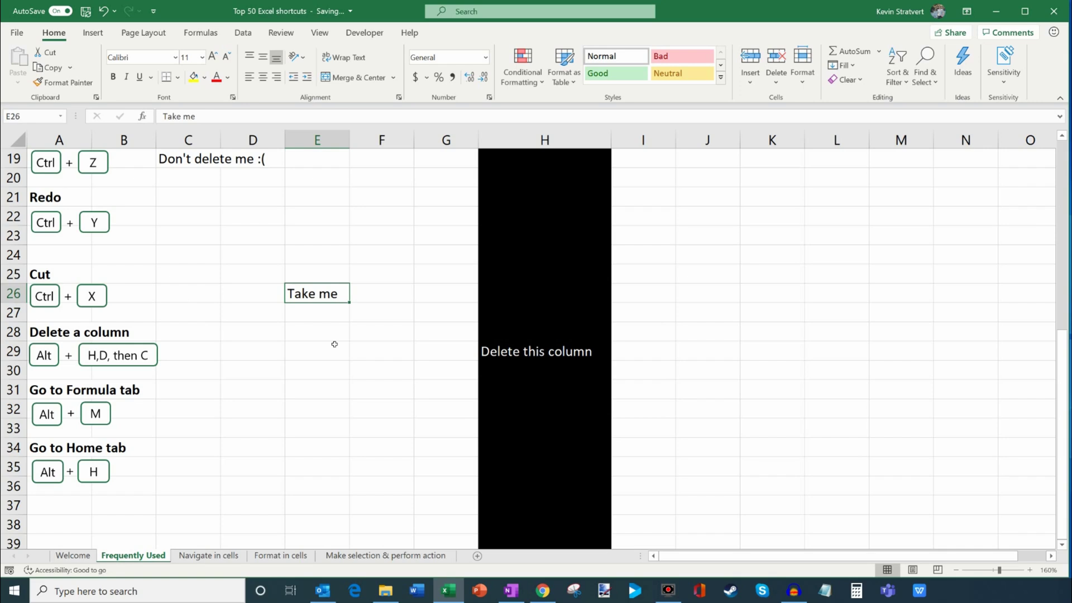
pyautogui.click(261, 353)
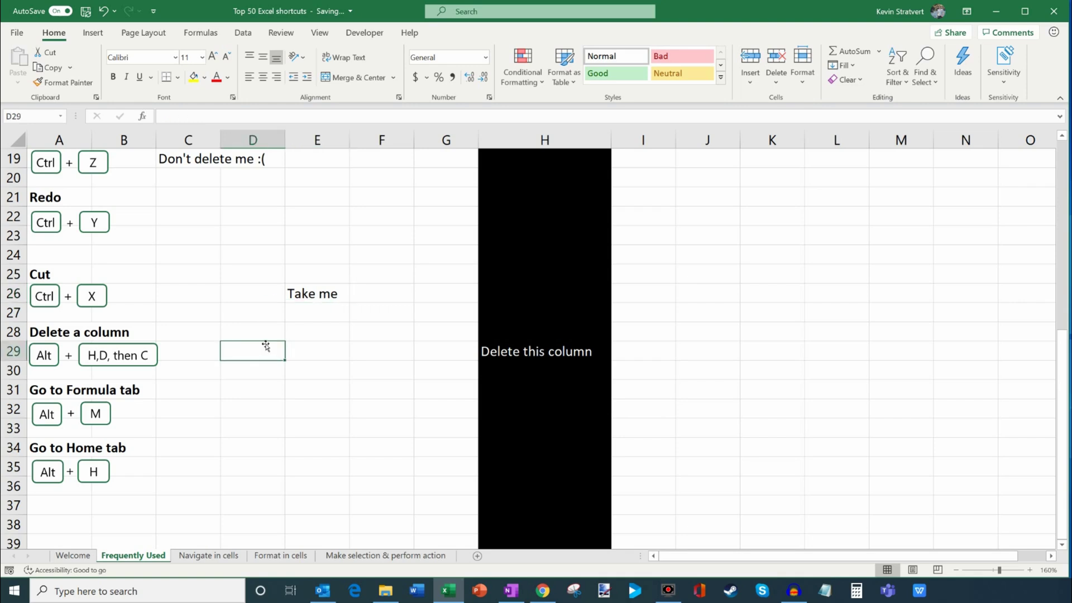
pyautogui.press('alt')
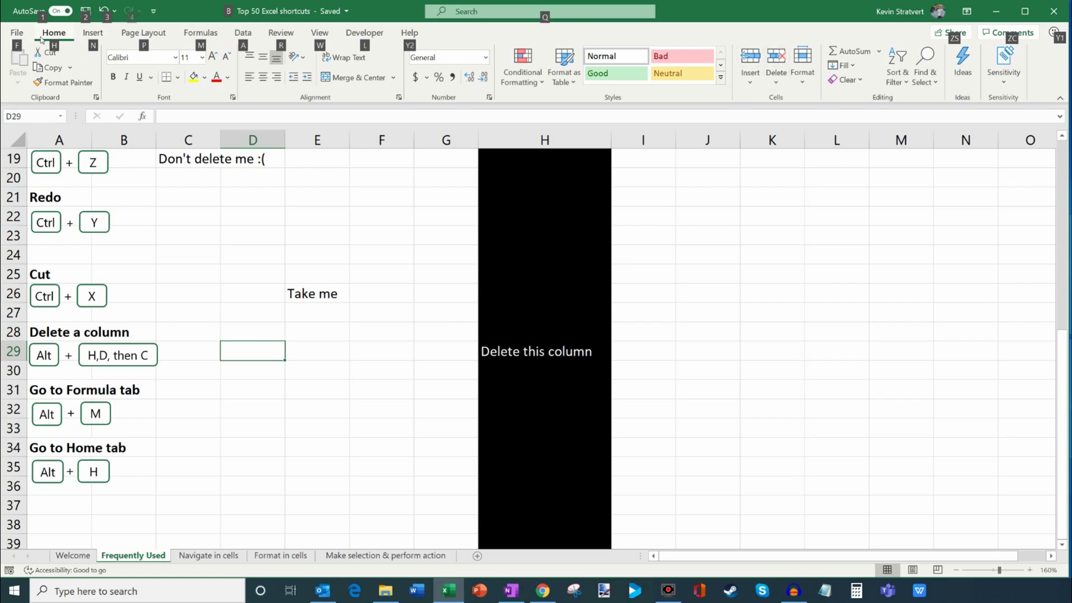
pyautogui.press('h')
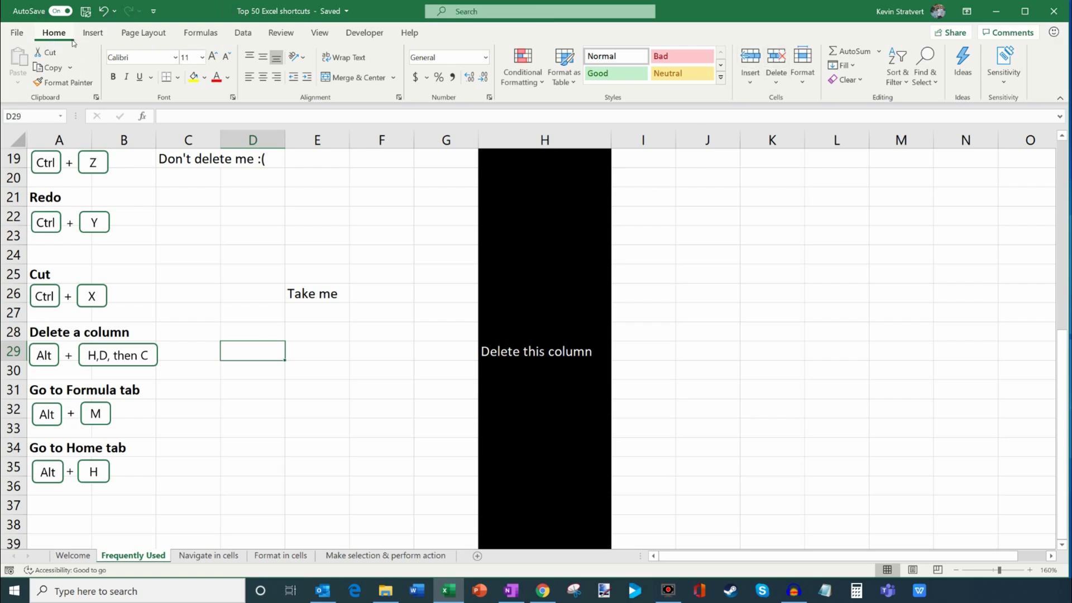
pyautogui.press('d')
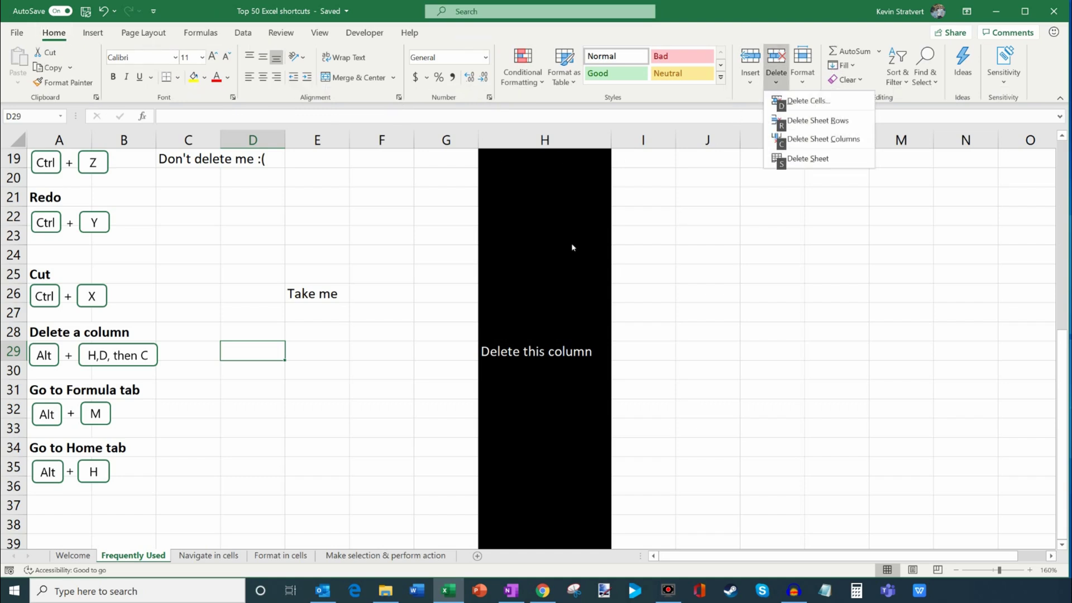
pyautogui.press('Escape')
# Step: Delete the black column H containing "Delete this column" from the sheet
pyautogui.click(564, 334)
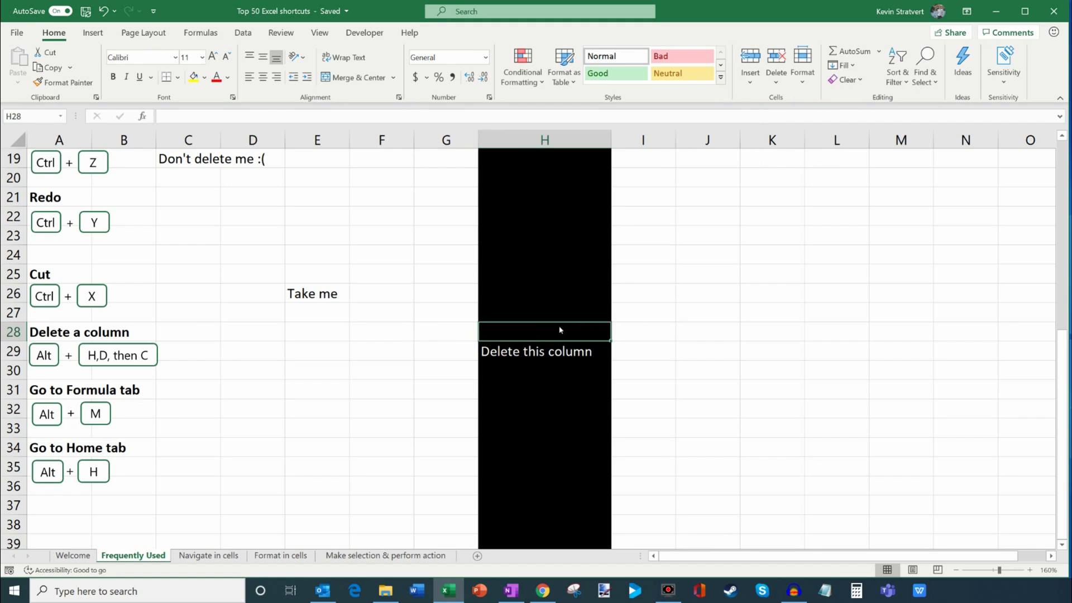
pyautogui.press('alt')
pyautogui.press('c')
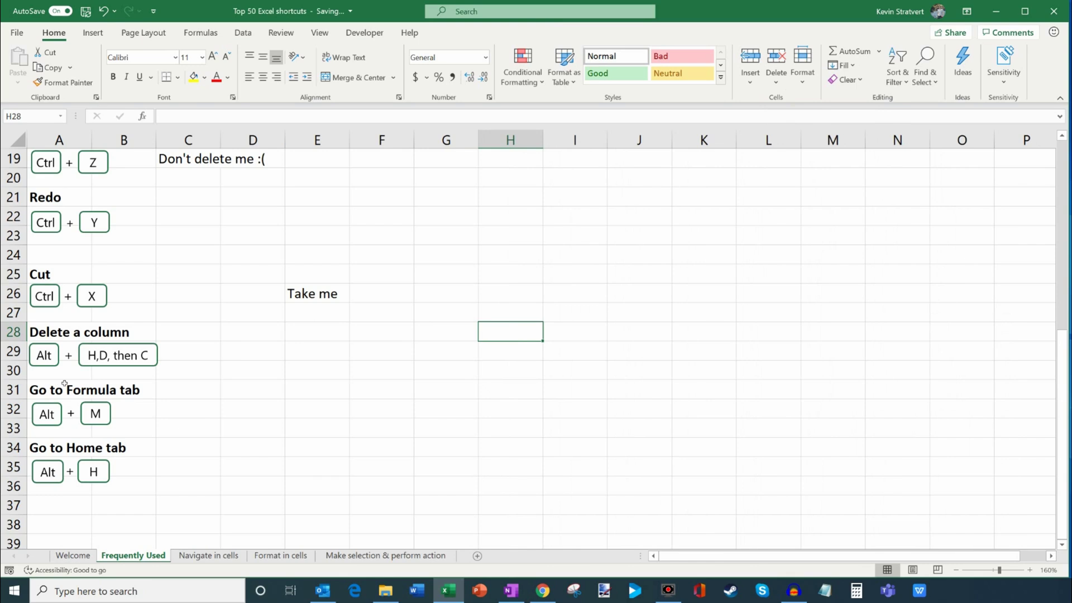
# Step: Display the Formulas commands, open the list of financial functions, and close it without choosing a function
pyautogui.press('alt')
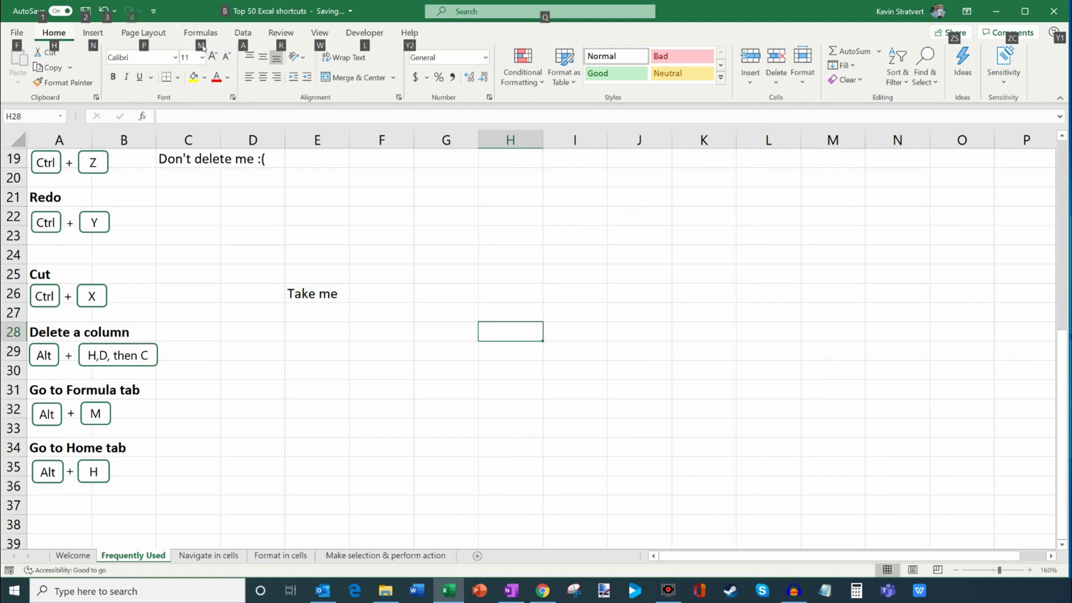
pyautogui.press('m')
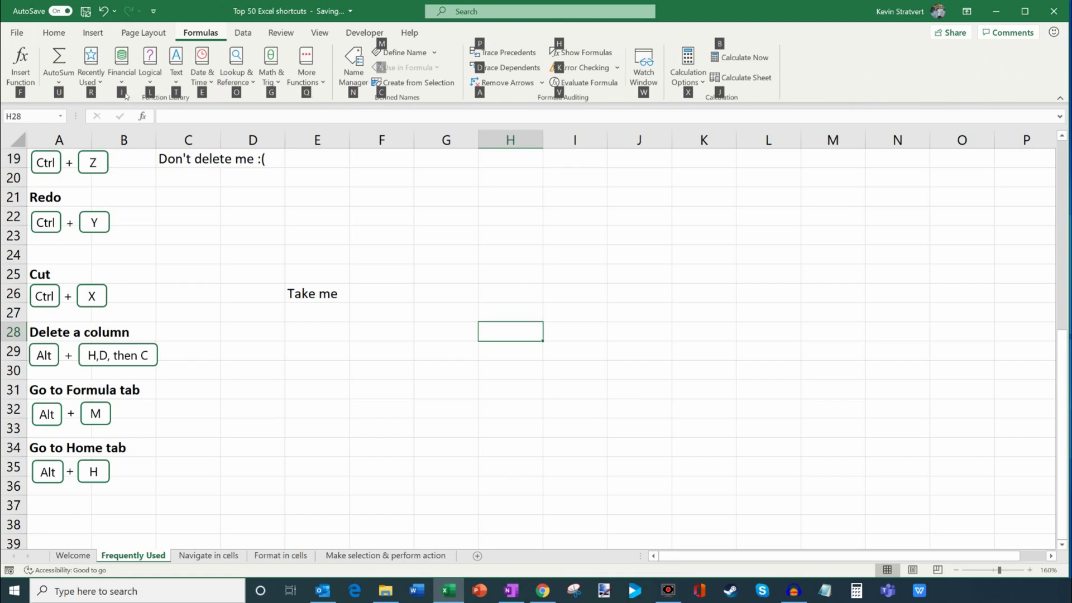
pyautogui.press('i')
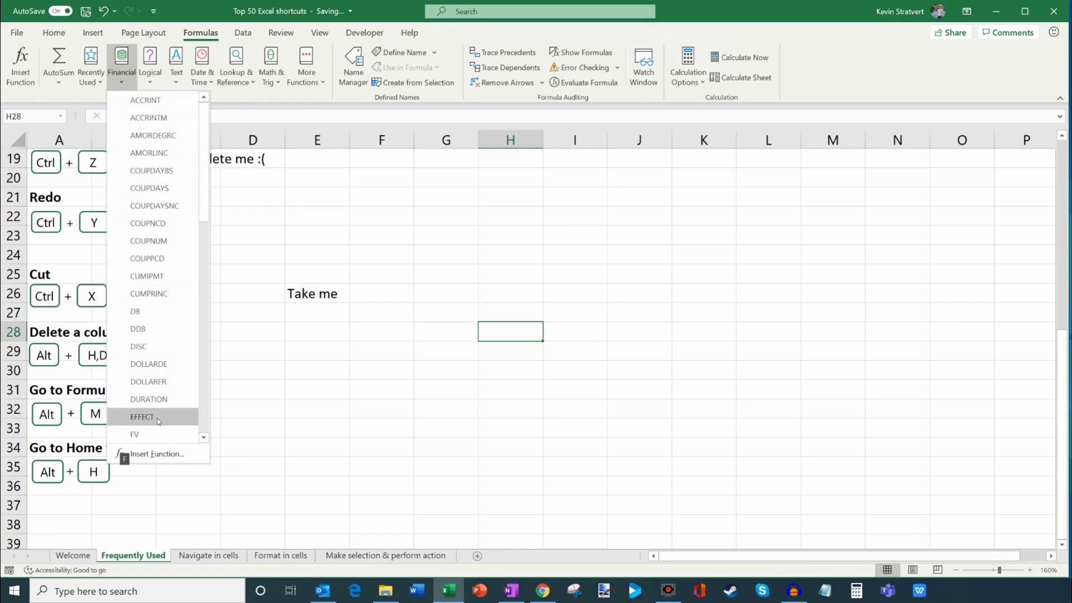
pyautogui.click(335, 407)
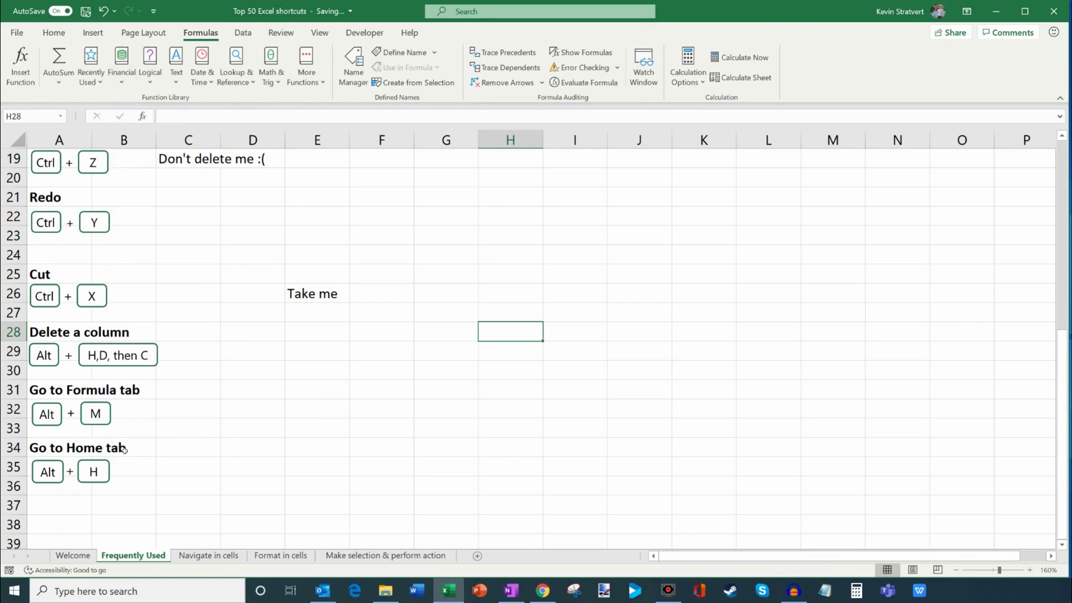
# Step: From cell C34, switch the ribbon back to the Home commands and select cell C31
pyautogui.click(199, 453)
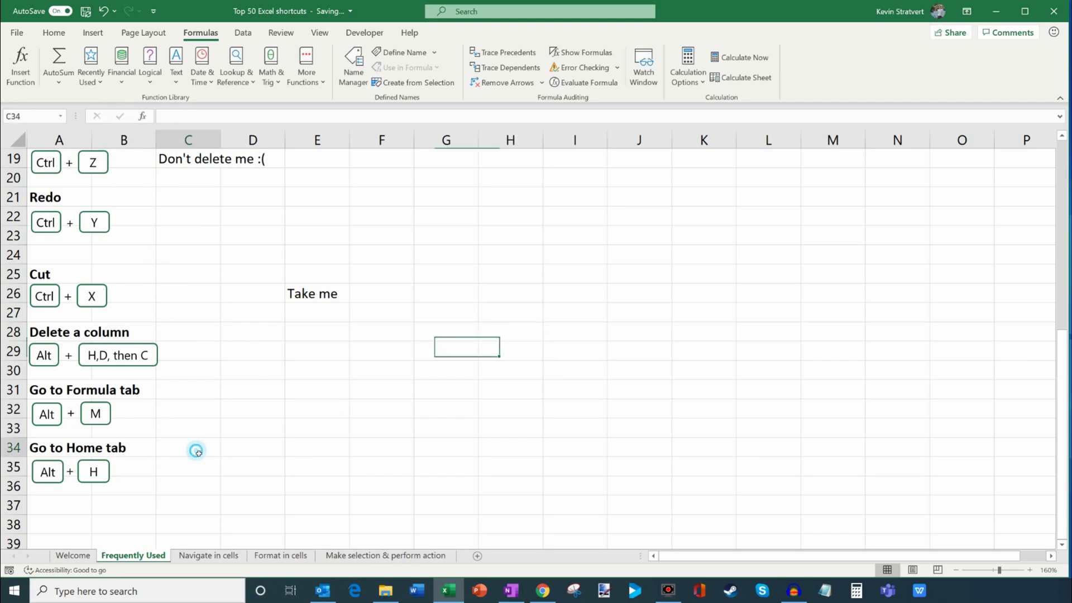
pyautogui.press('alt')
pyautogui.press('h')
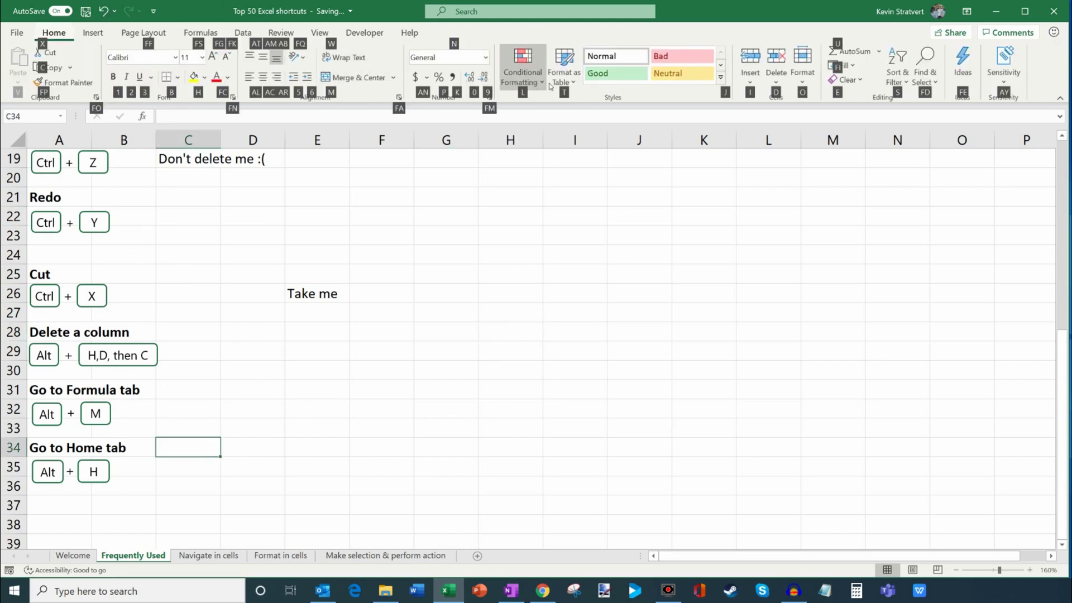
pyautogui.click(204, 393)
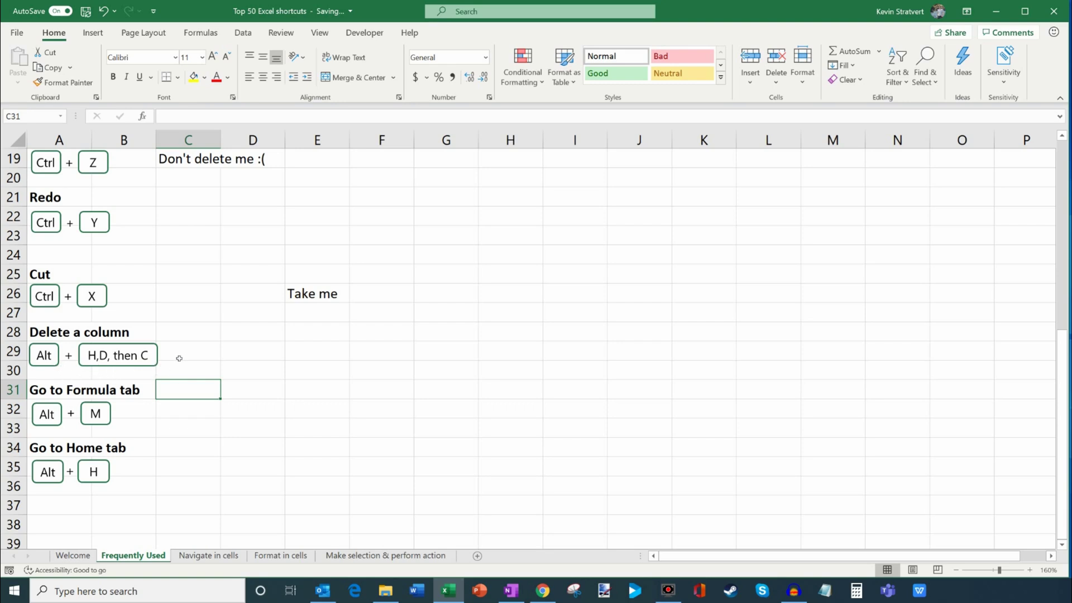
# Step: Open the "Navigate in cells" sheet, step from cell B5 two cells to the right, and return to B5
pyautogui.scroll(6, 206, 363)
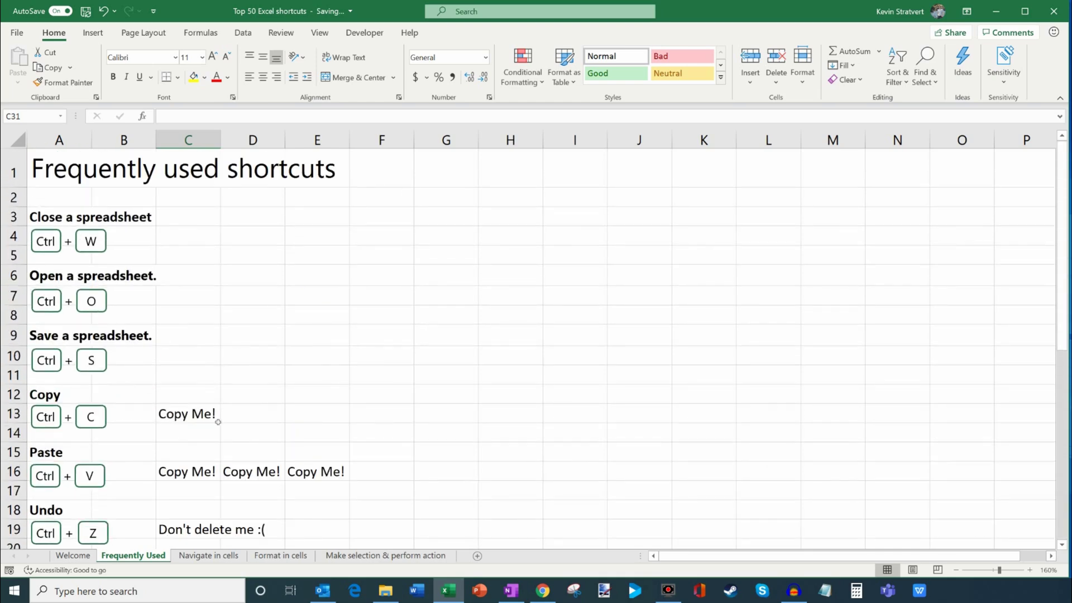
pyautogui.click(222, 556)
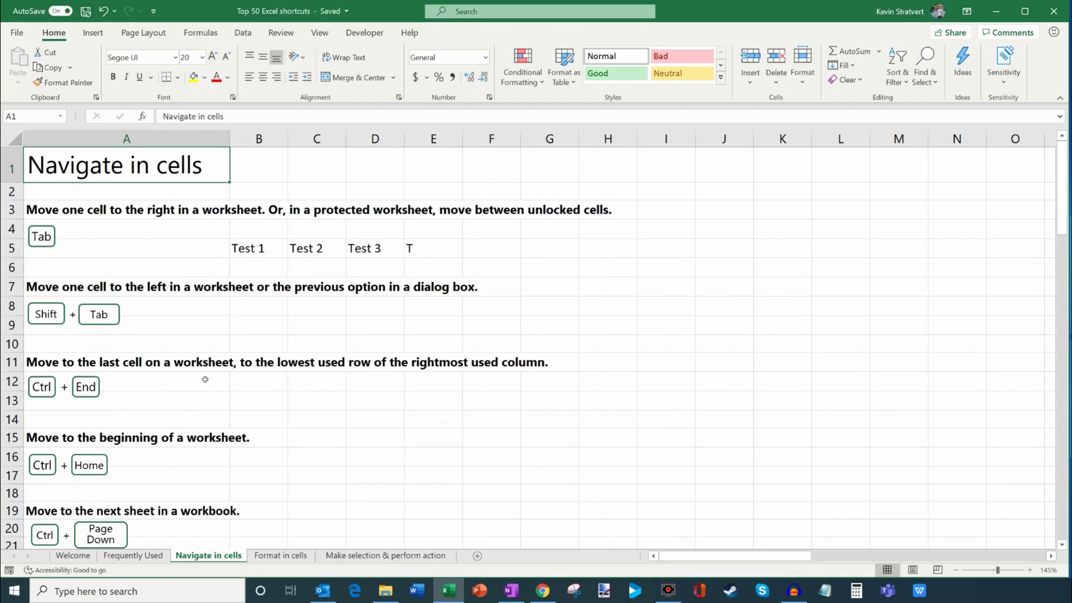
pyautogui.click(271, 250)
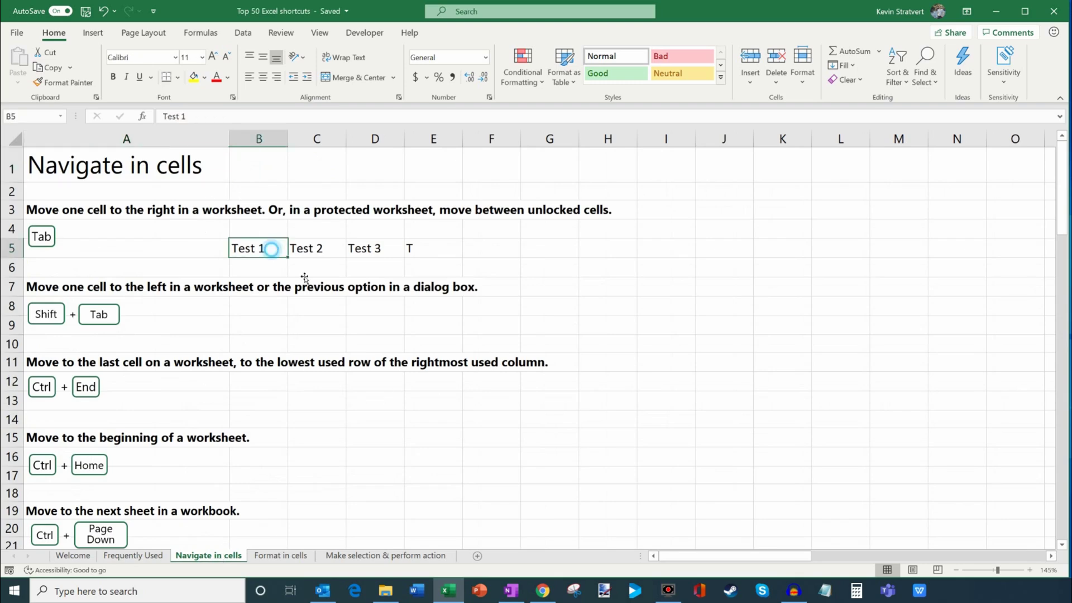
pyautogui.press('Tab')
pyautogui.press('Tab')
pyautogui.hotkey('shift', 'Tab')
pyautogui.hotkey('shift', 'Tab')
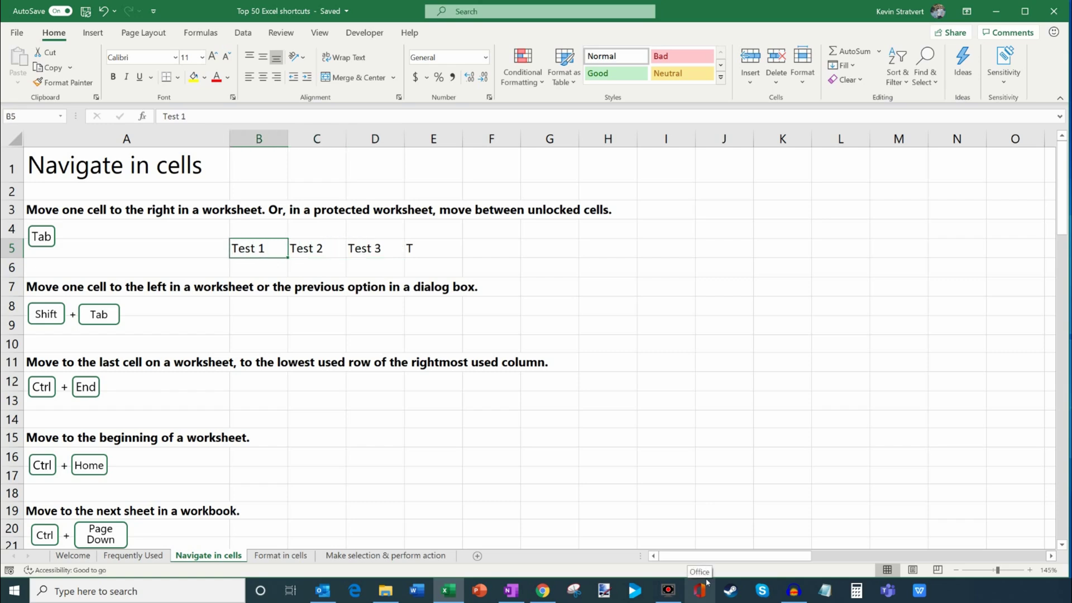
# Step: Step back and forth across row 5, ending on cell E5, and enter "Test 4" there
pyautogui.press('Tab')
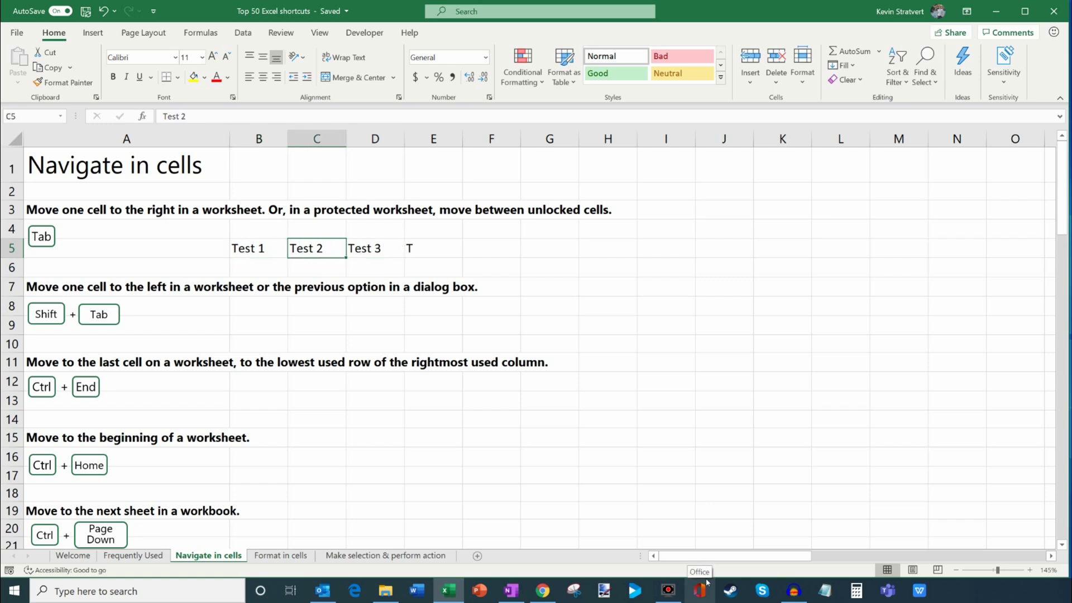
pyautogui.press('Tab')
pyautogui.press('Tab')
pyautogui.hotkey('shift', 'Tab')
pyautogui.hotkey('shift', 'Tab')
pyautogui.press('Tab')
pyautogui.press('Tab')
pyautogui.press('Tab')
pyautogui.write('Test 4')
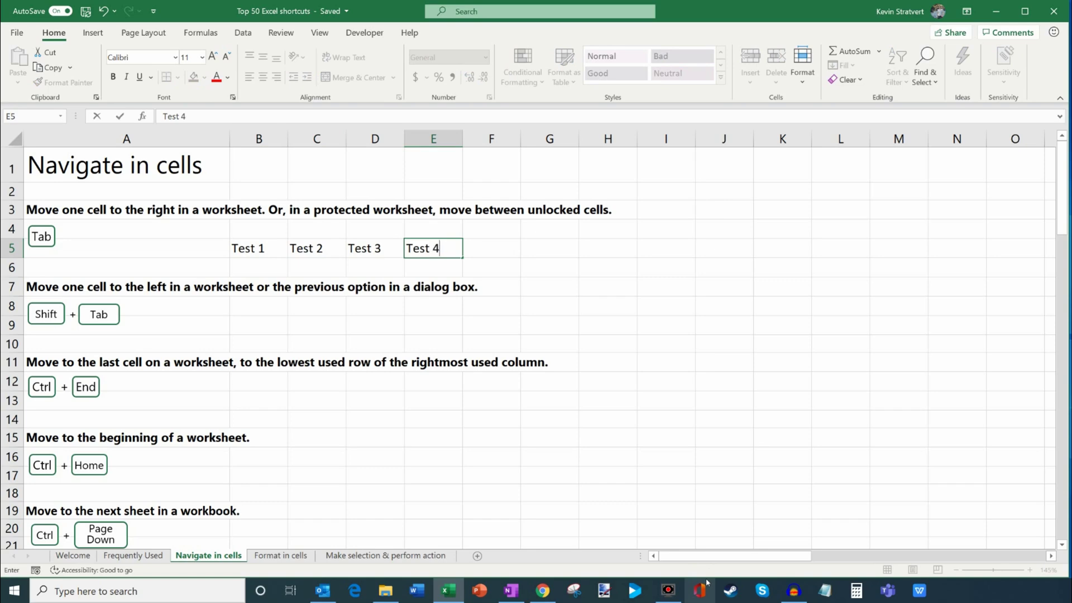
pyautogui.press('Return')
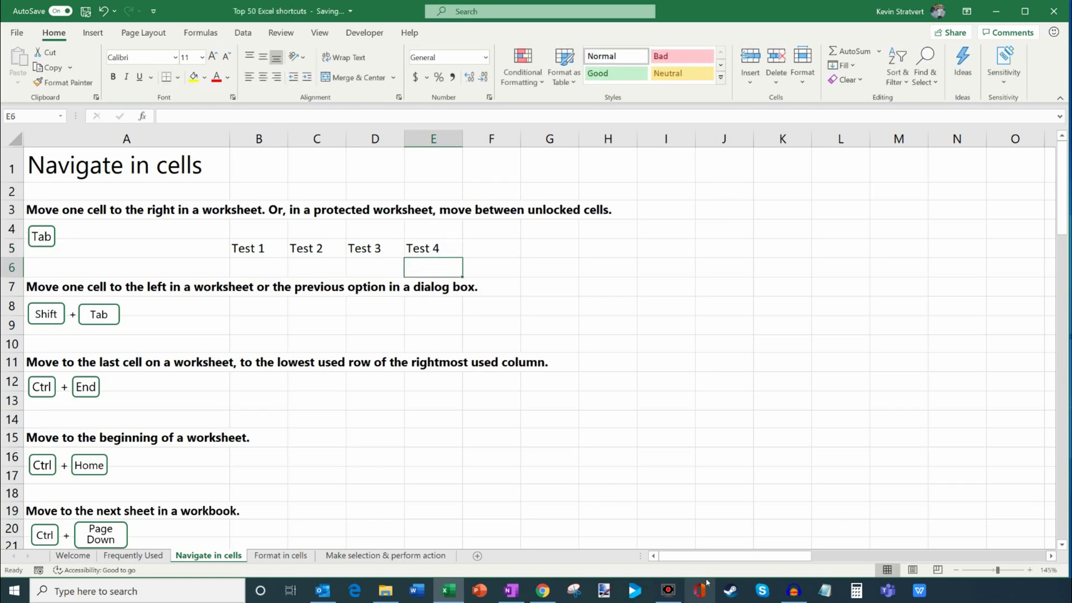
# Step: Return to cell E5, re-enter "Test 4" and finish the entry by moving right to cell F5
pyautogui.press('Up')
pyautogui.write('Test 4')
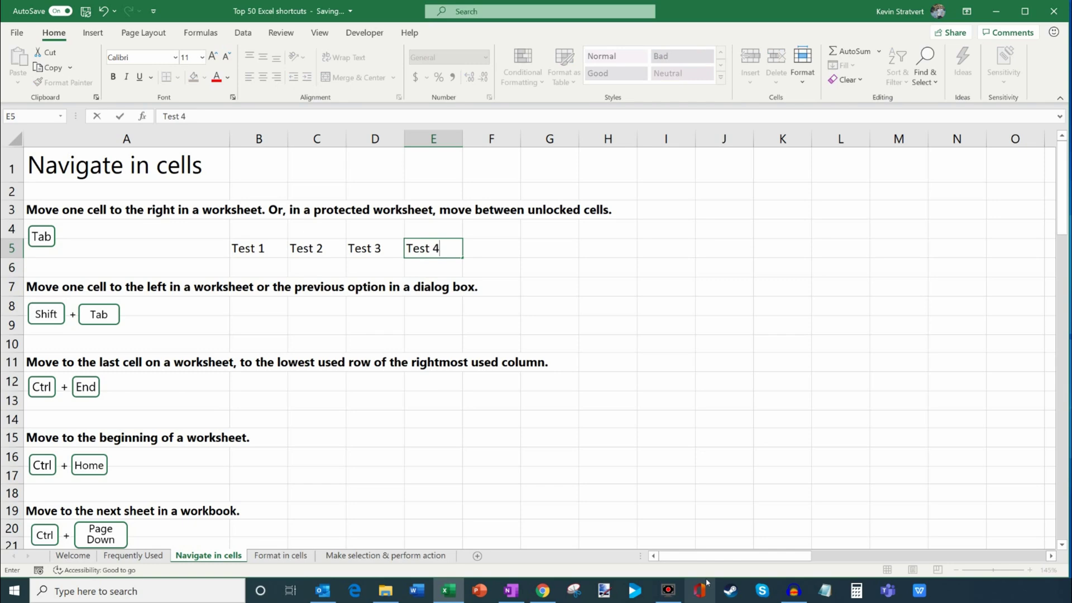
pyautogui.press('Tab')
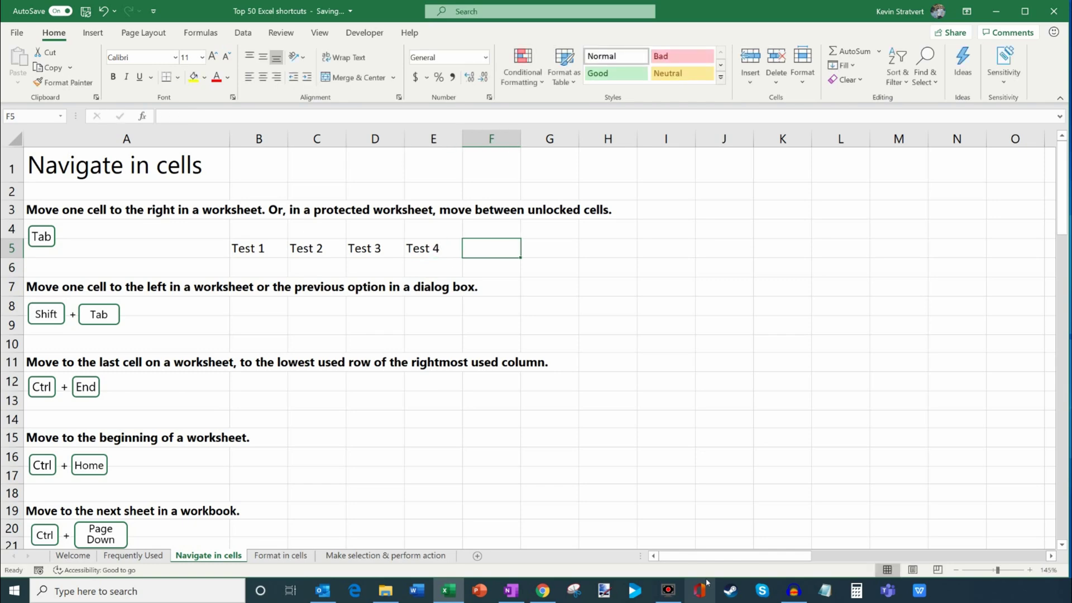
# Step: Move the active cell one at a time from F5 to J5 and back left to E5
pyautogui.press('Tab')
pyautogui.press('Tab')
pyautogui.press('Tab')
pyautogui.press('Tab')
pyautogui.hotkey('shift', 'Tab')
pyautogui.hotkey('shift', 'Tab')
pyautogui.hotkey('shift', 'Tab')
pyautogui.hotkey('shift', 'Tab')
pyautogui.hotkey('shift', 'Tab')
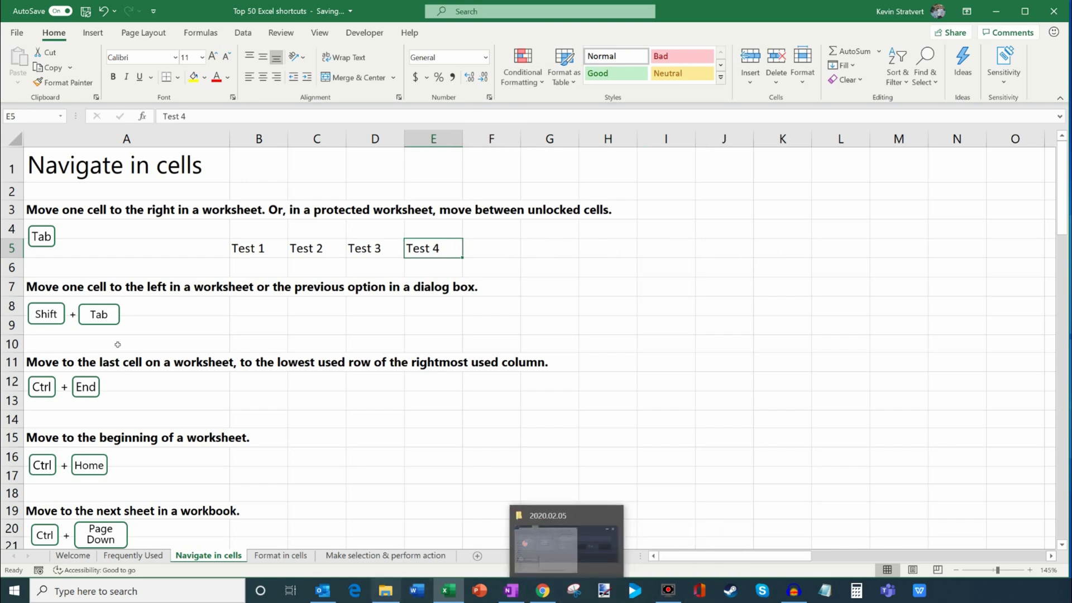
# Step: Select the range B5:E5, reselect only cell E5, and move one cell at a time to I5
pyautogui.moveTo(260, 251); pyautogui.dragTo(442, 246)
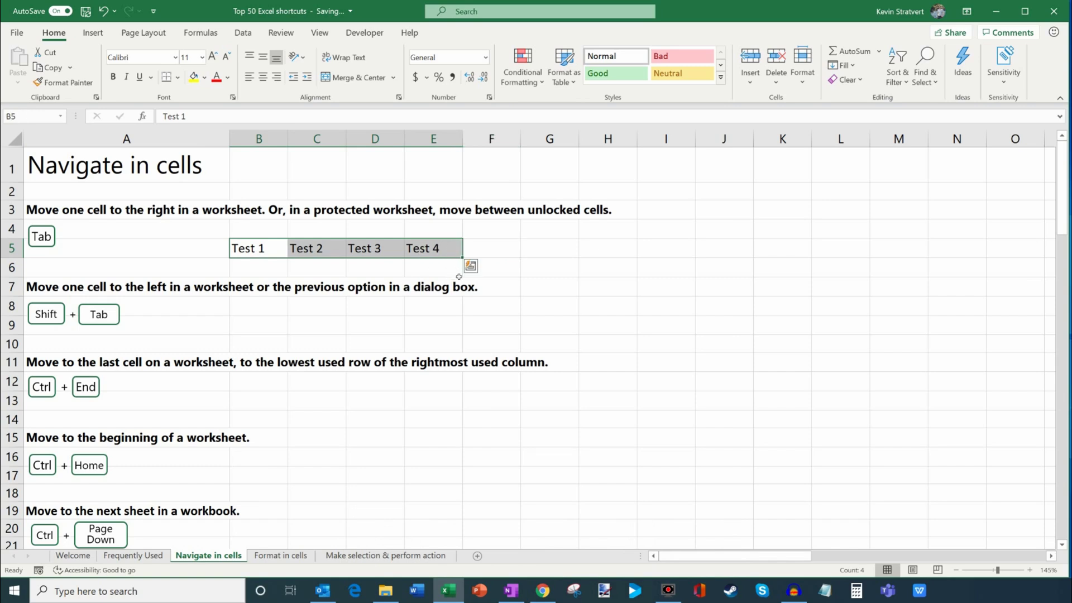
pyautogui.click(454, 257)
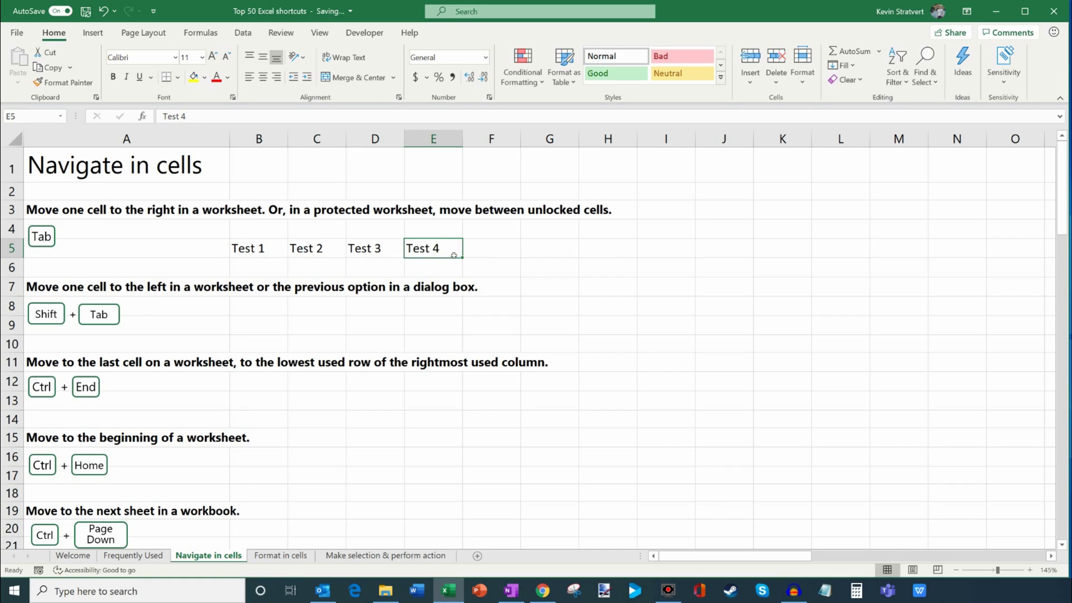
pyautogui.press('Tab')
pyautogui.press('Tab')
pyautogui.press('Tab')
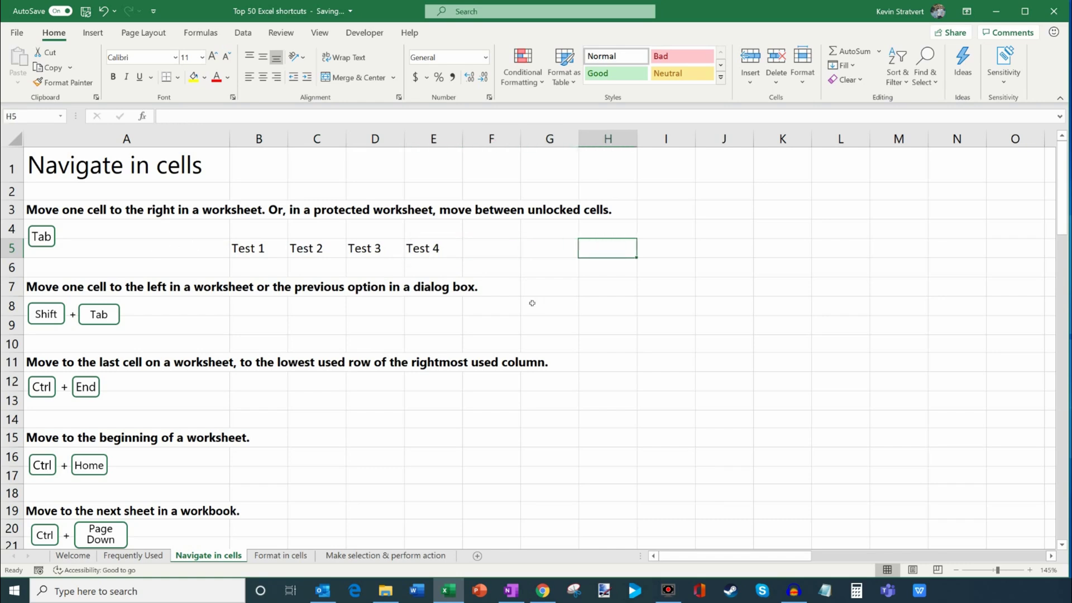
pyautogui.press('Tab')
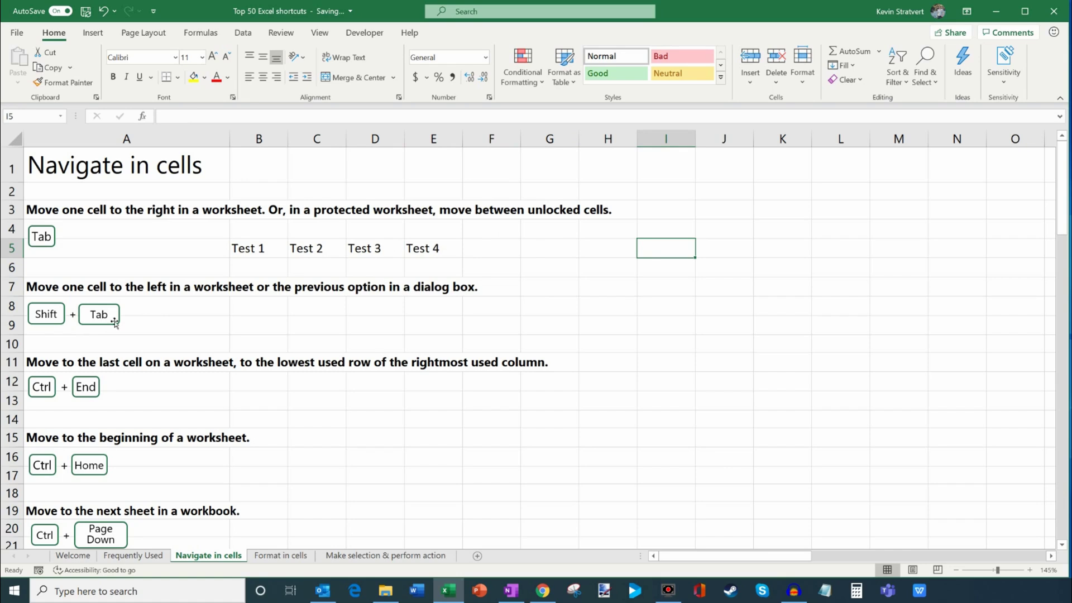
# Step: Move the active cell left one at a time from I5 to A5
pyautogui.hotkey('shift', 'Tab')
pyautogui.hotkey('shift', 'Tab')
pyautogui.hotkey('shift', 'Tab')
pyautogui.hotkey('shift', 'Tab')
pyautogui.hotkey('shift', 'Tab')
pyautogui.hotkey('shift', 'Tab')
pyautogui.hotkey('shift', 'Tab')
pyautogui.hotkey('shift', 'Tab')
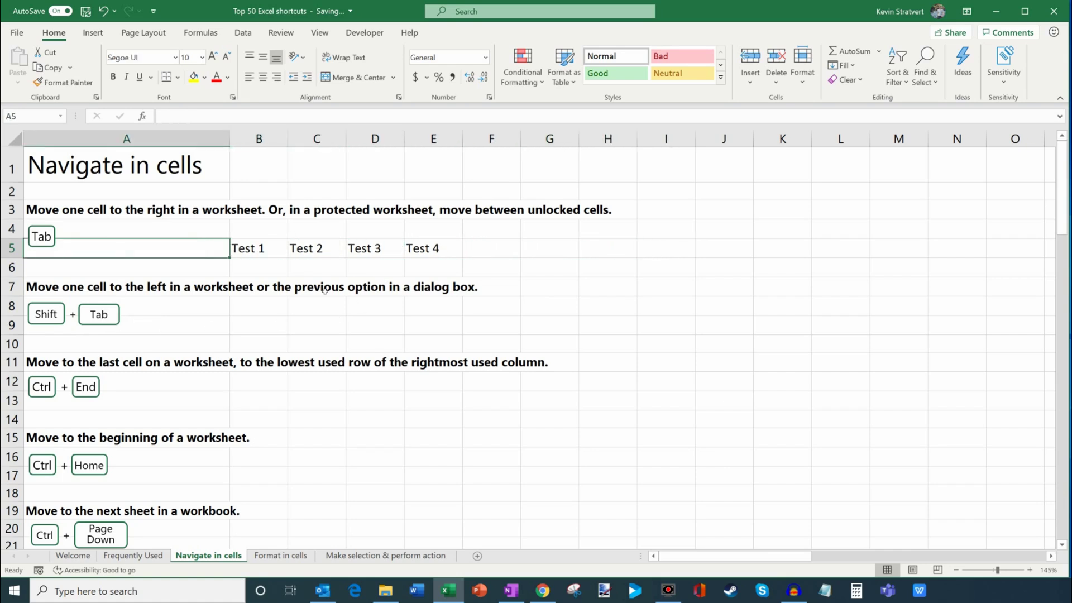
# Step: Enter "Test 6" in cell G5, step one cell back, and enter "Test 5" in cell F5
pyautogui.press('Tab')
pyautogui.press('Tab')
pyautogui.press('Tab')
pyautogui.press('Tab')
pyautogui.press('Tab')
pyautogui.press('Tab')
pyautogui.write('Test 6')
pyautogui.hotkey('shift', 'Tab')
pyautogui.write('Test 5')
pyautogui.press('Return')
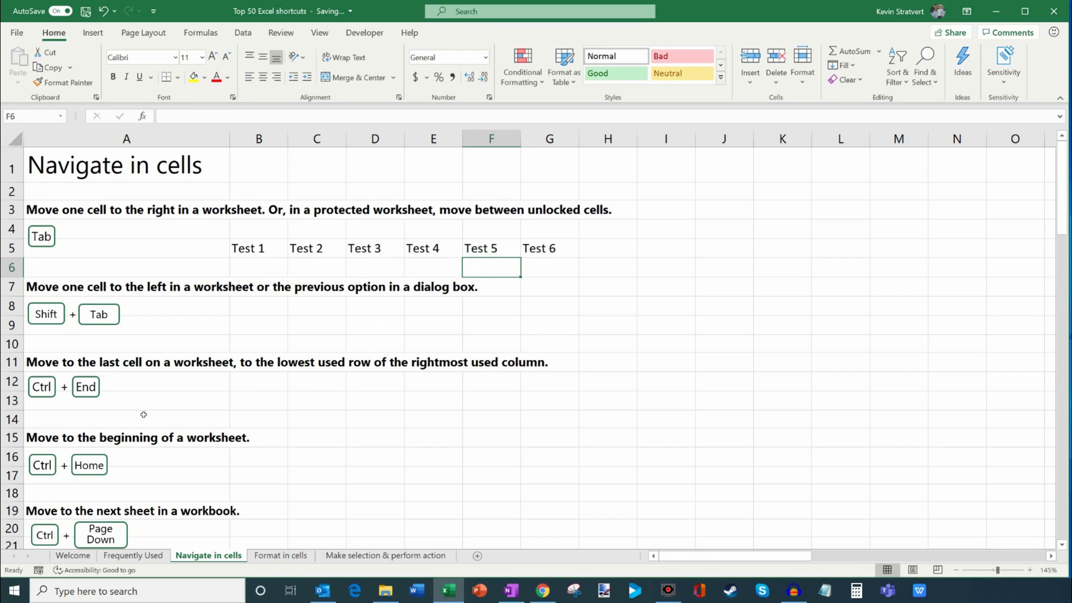
# Step: From cell B12, jump to the sheet's last used cell and return to the beginning of the sheet at A1
pyautogui.scroll(-1, 235, 367)
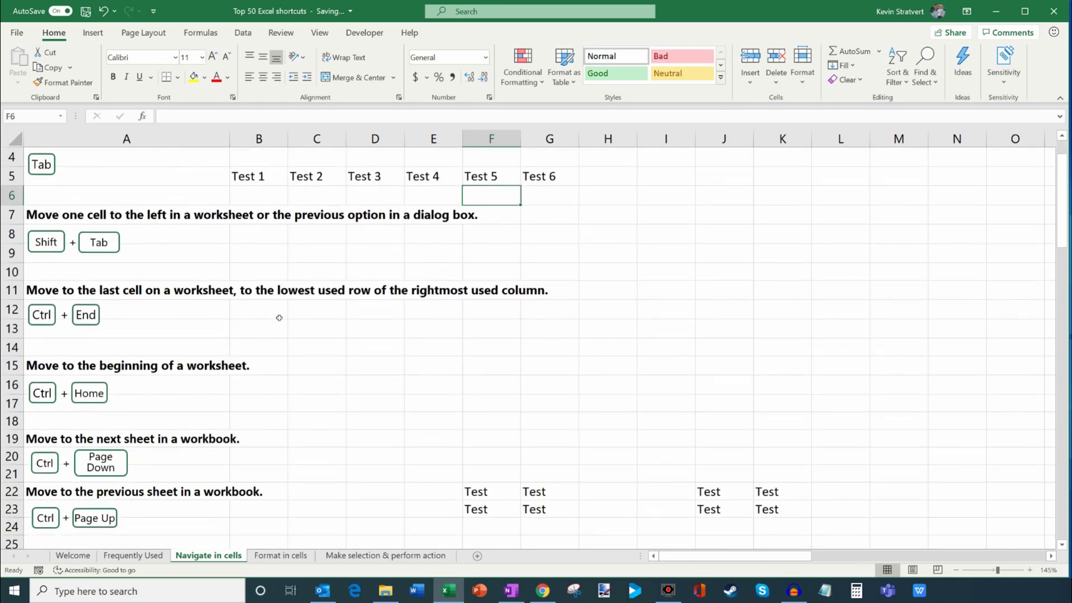
pyautogui.click(279, 318)
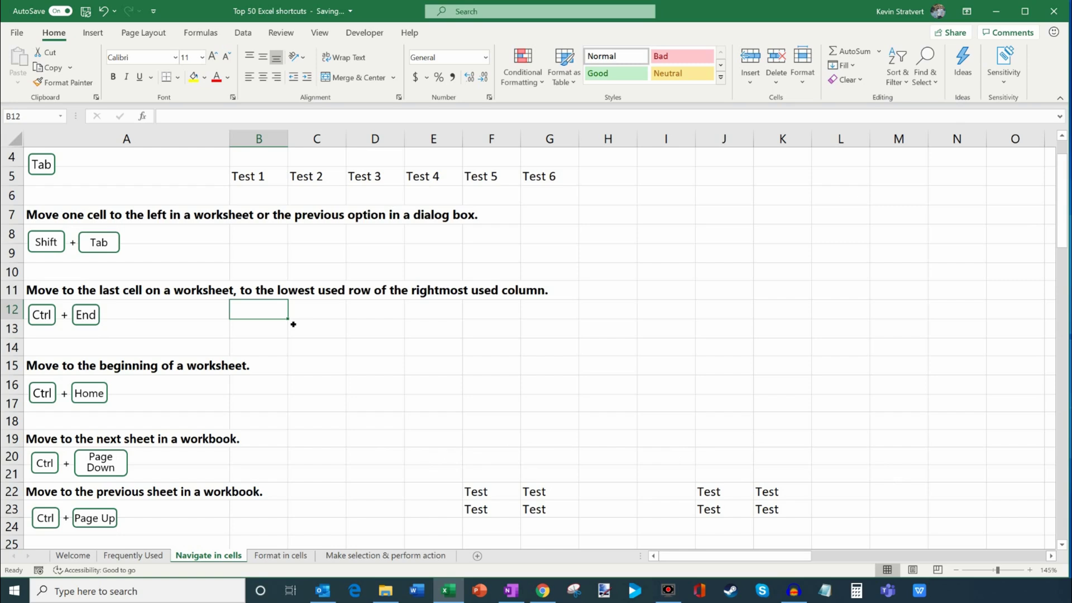
pyautogui.hotkey('ctrl', 'End')
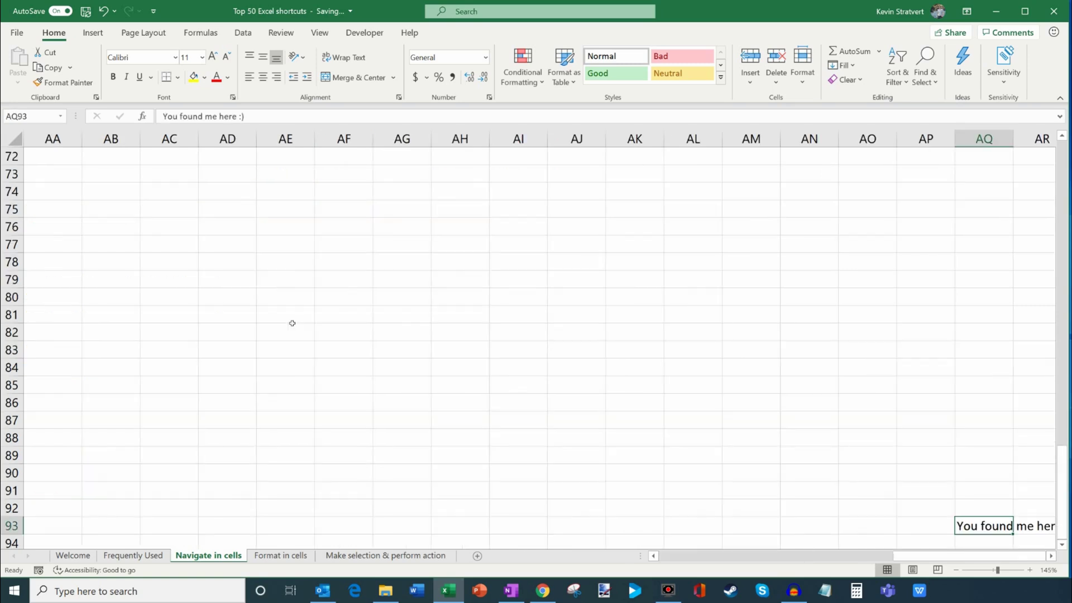
pyautogui.click(1051, 556)
pyautogui.click(1051, 556)
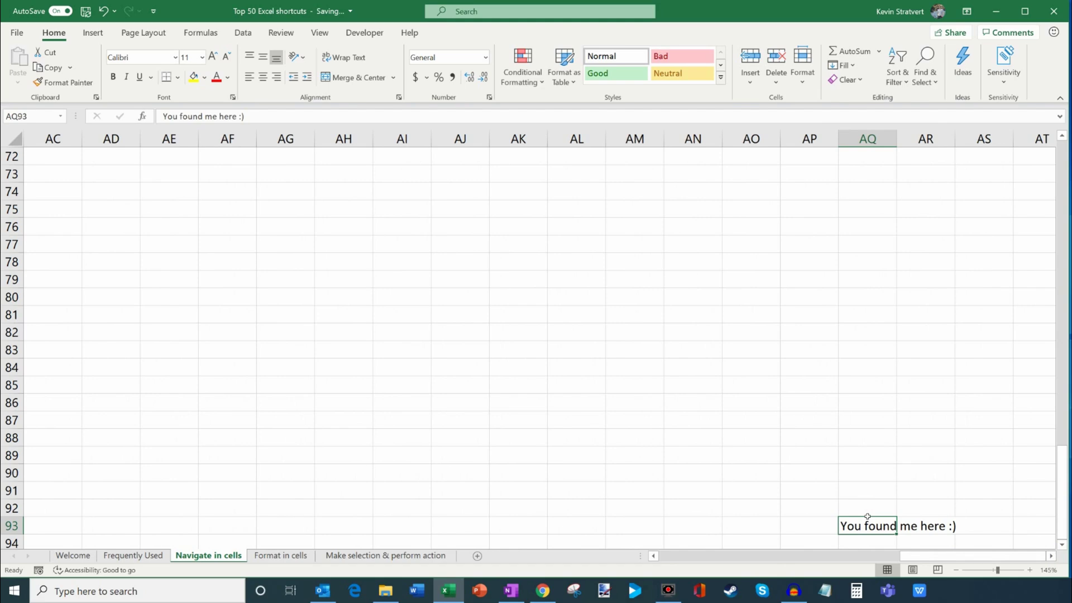
pyautogui.hotkey('ctrl', 'Home')
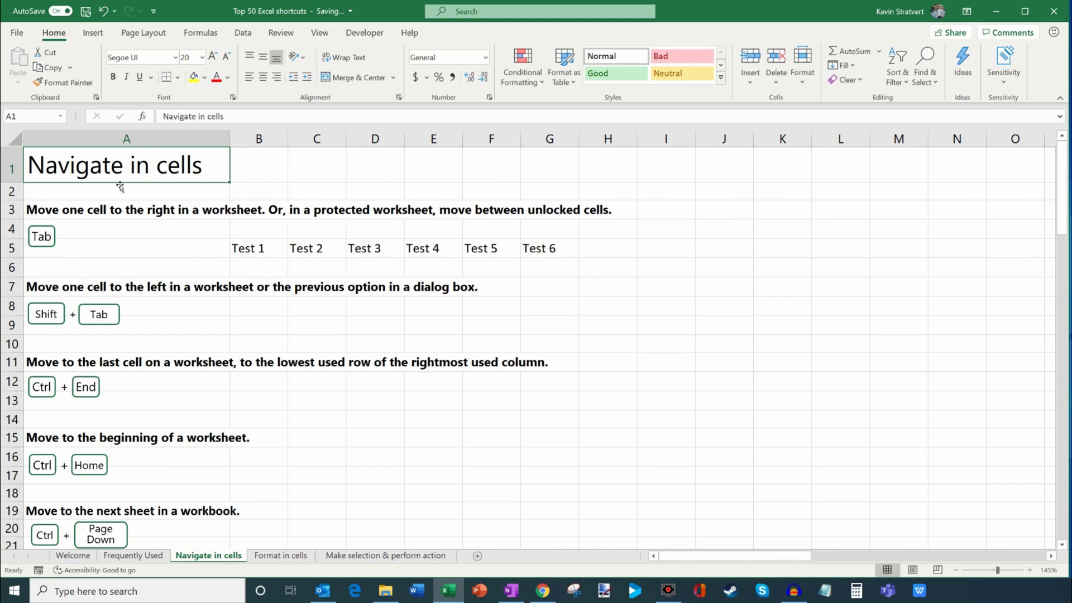
# Step: Select cell B20 and advance sheet by sheet through "Format in cells" to "Make selection & perform action"
pyautogui.scroll(-1, 113, 390)
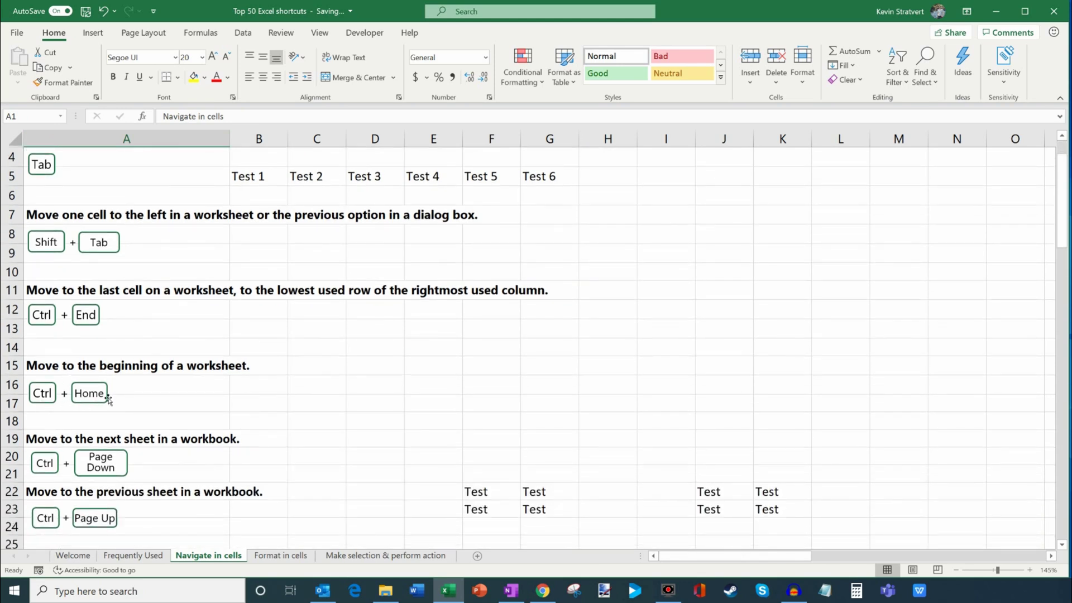
pyautogui.scroll(-2, 141, 387)
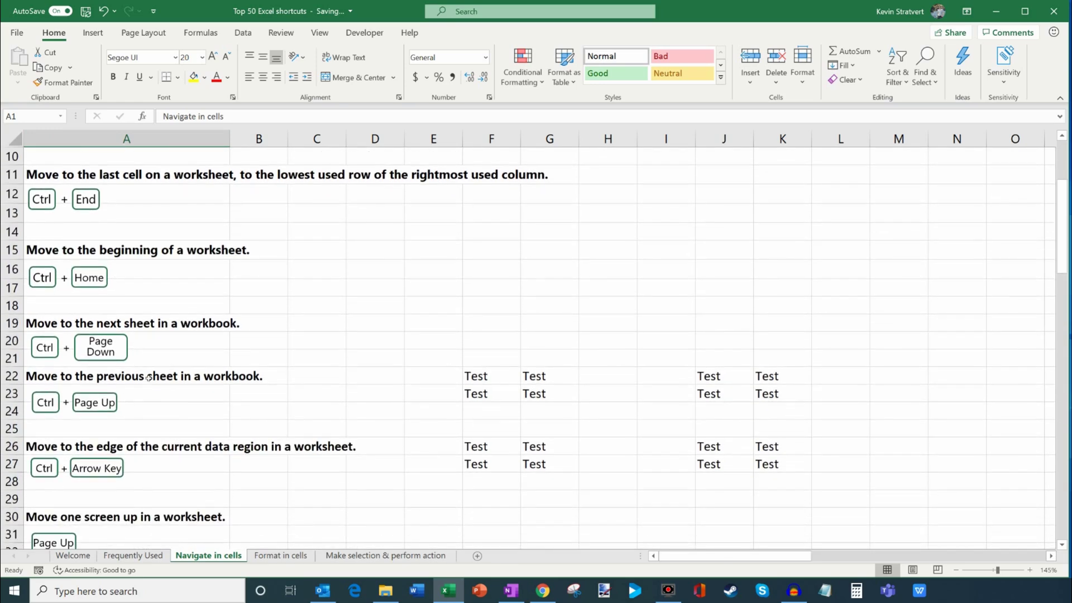
pyautogui.click(159, 345)
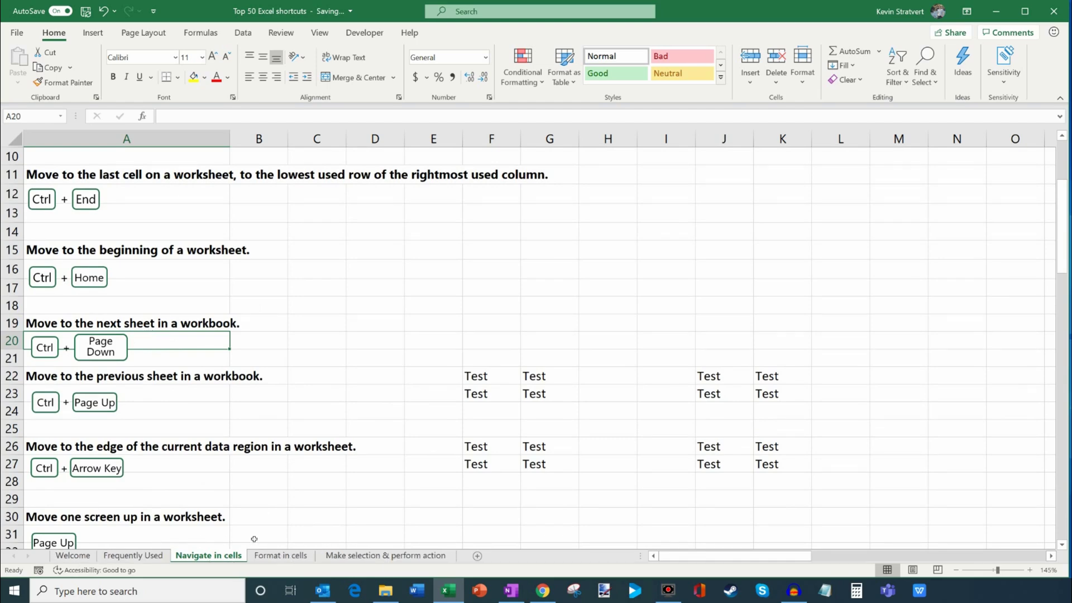
pyautogui.click(256, 339)
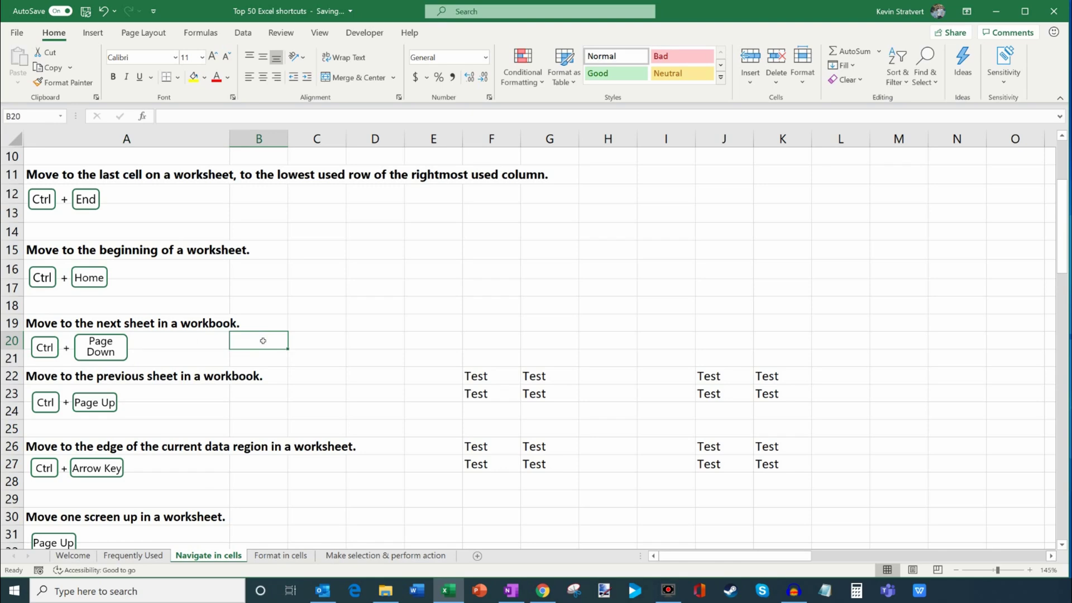
pyautogui.hotkey('ctrl', 'pagedown')
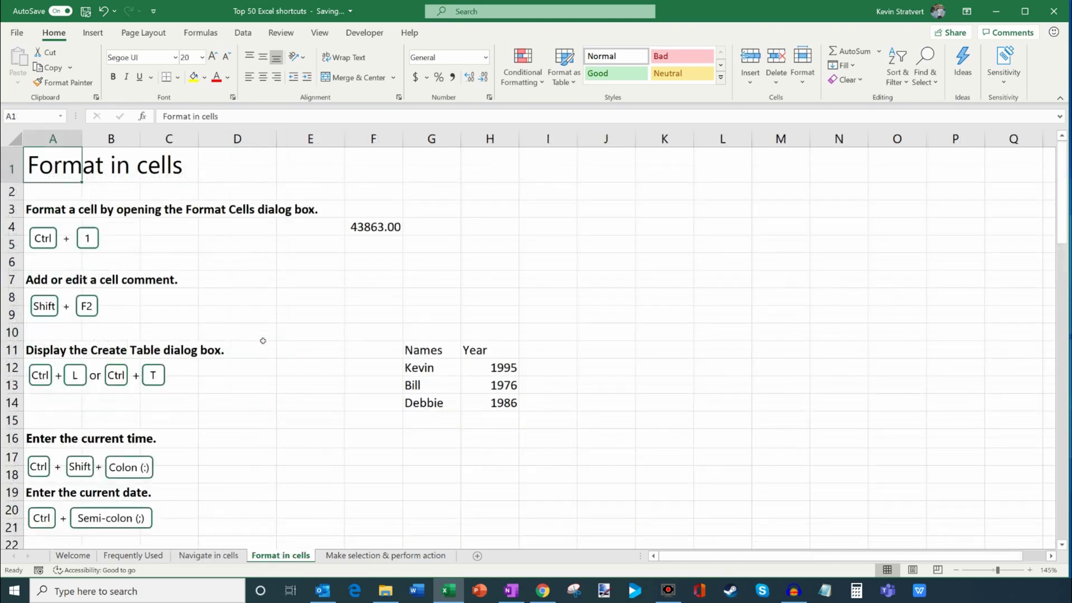
pyautogui.hotkey('ctrl', 'pagedown')
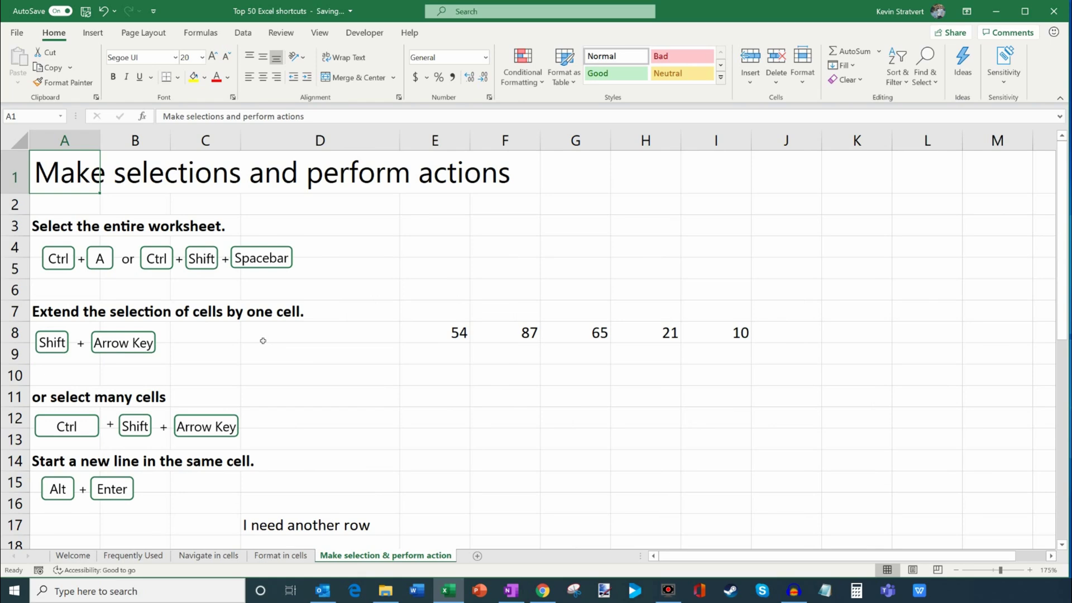
# Step: Cycle back and forth between "Frequently Used" and "Make selection & perform action" one sheet at a time, ending on "Navigate in cells"
pyautogui.hotkey('ctrl', 'pageup')
pyautogui.hotkey('ctrl', 'pageup')
pyautogui.hotkey('ctrl', 'pageup')
pyautogui.hotkey('ctrl', 'pagedown')
pyautogui.hotkey('ctrl', 'pageup')
pyautogui.hotkey('ctrl', 'pagedown')
pyautogui.hotkey('ctrl', 'pagedown')
pyautogui.hotkey('ctrl', 'pagedown')
pyautogui.hotkey('ctrl', 'pageup')
pyautogui.hotkey('ctrl', 'pageup')
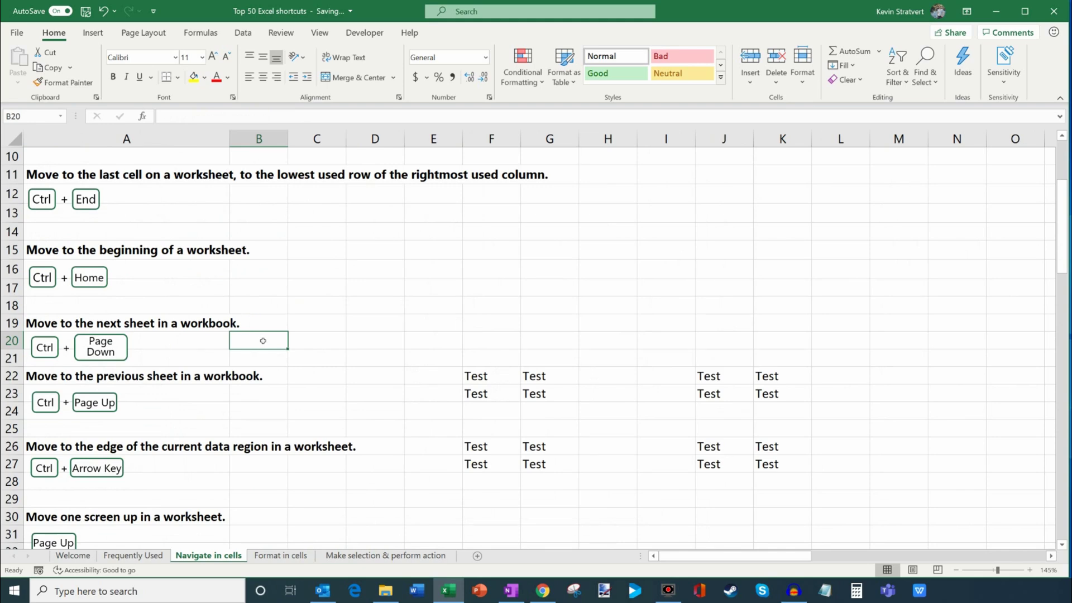
# Step: Select the test blocks F22:G23 and F26:G27, and jump between the data edges in row 27, ending at G27
pyautogui.scroll(-2, 107, 261)
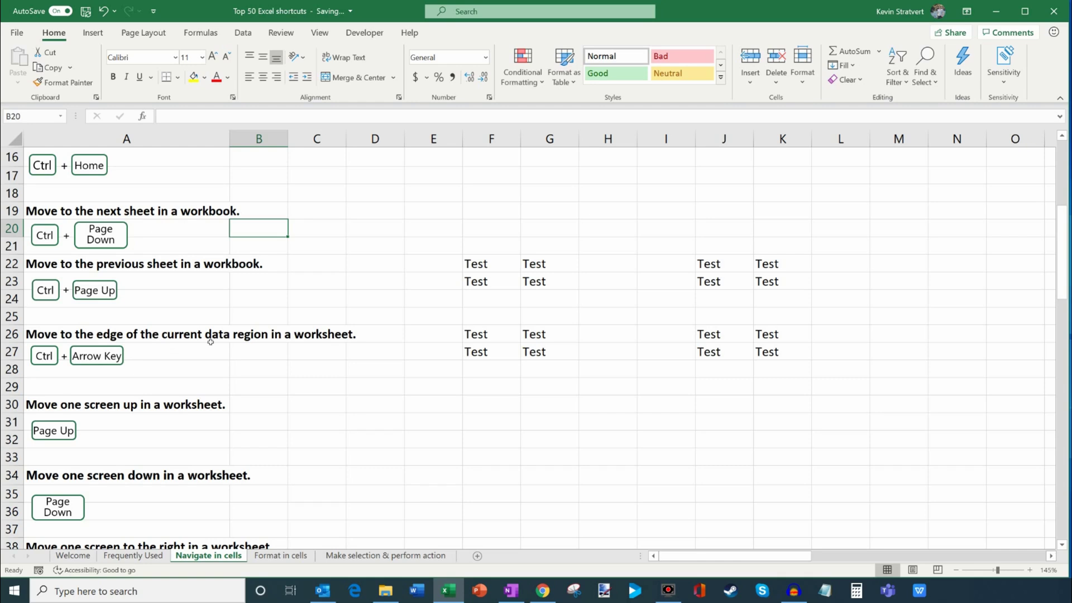
pyautogui.moveTo(491, 263); pyautogui.dragTo(550, 284)
pyautogui.moveTo(500, 334); pyautogui.dragTo(570, 362)
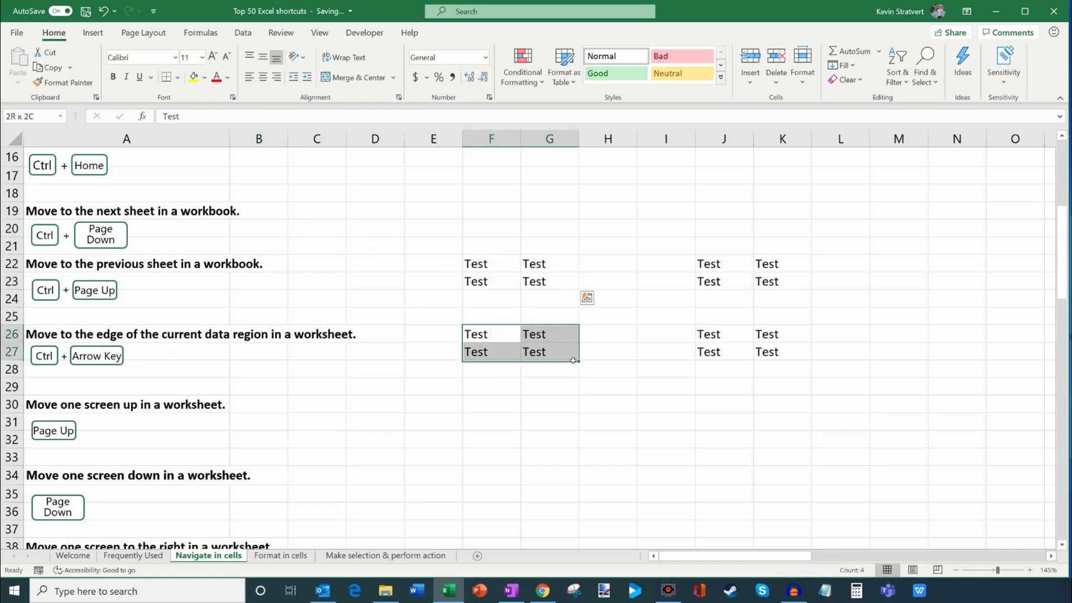
pyautogui.hotkey('ctrl', 'Down')
pyautogui.hotkey('ctrl', 'Right')
pyautogui.hotkey('ctrl', 'Left')
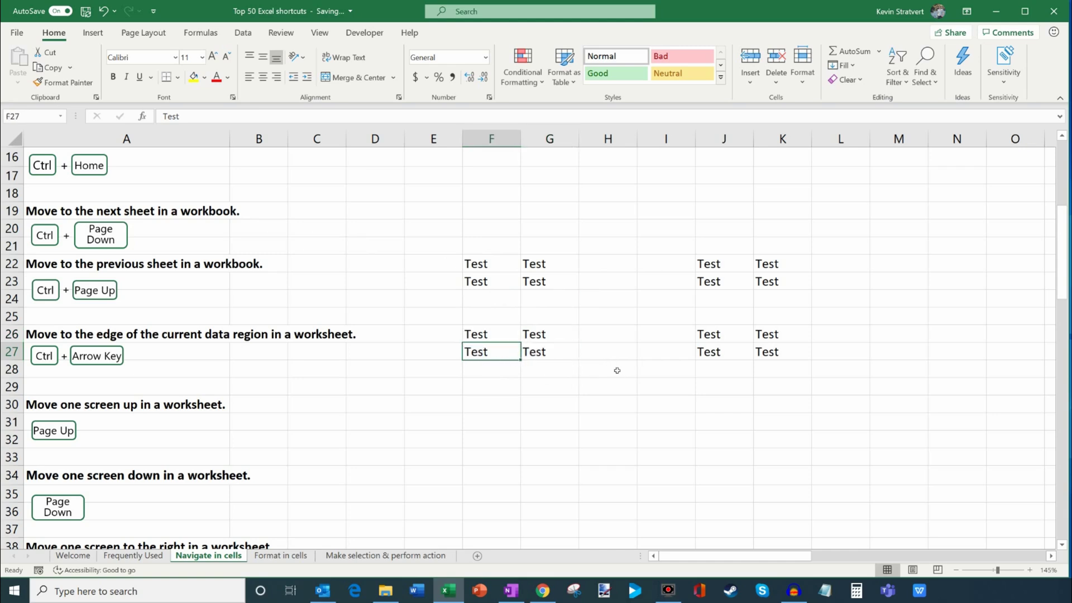
pyautogui.hotkey('ctrl', 'Right')
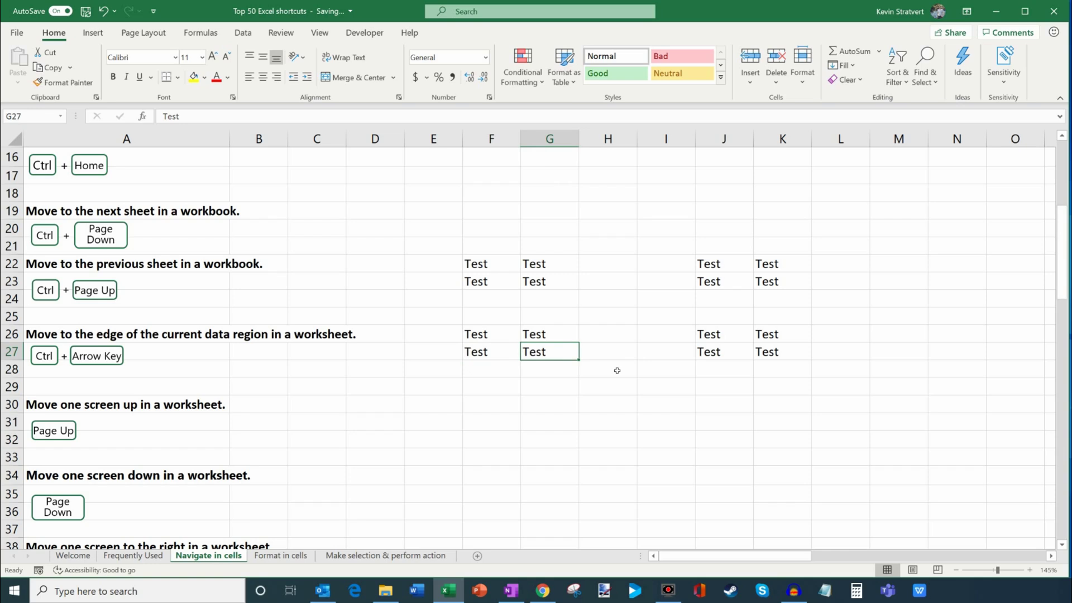
# Step: From G27, jump across the gap to the data edge at J27, up to J23, and across to G23
pyautogui.moveTo(602, 360); pyautogui.dragTo(785, 355)
pyautogui.click(567, 360)
pyautogui.hotkey('ctrl', 'Right')
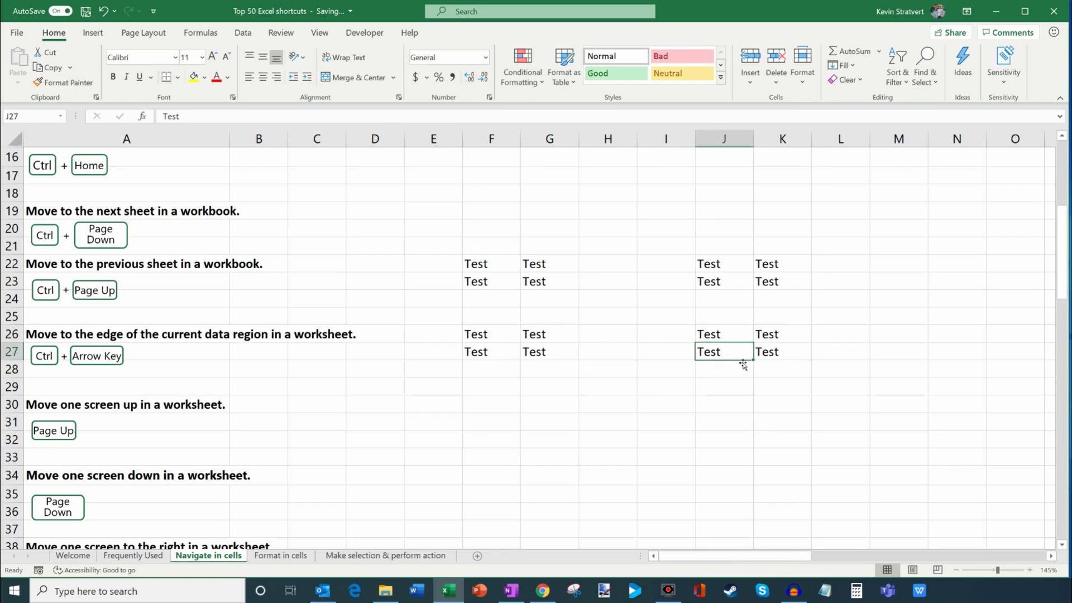
pyautogui.hotkey('ctrl', 'Up')
pyautogui.hotkey('ctrl', 'Up')
pyautogui.hotkey('ctrl', 'Left')
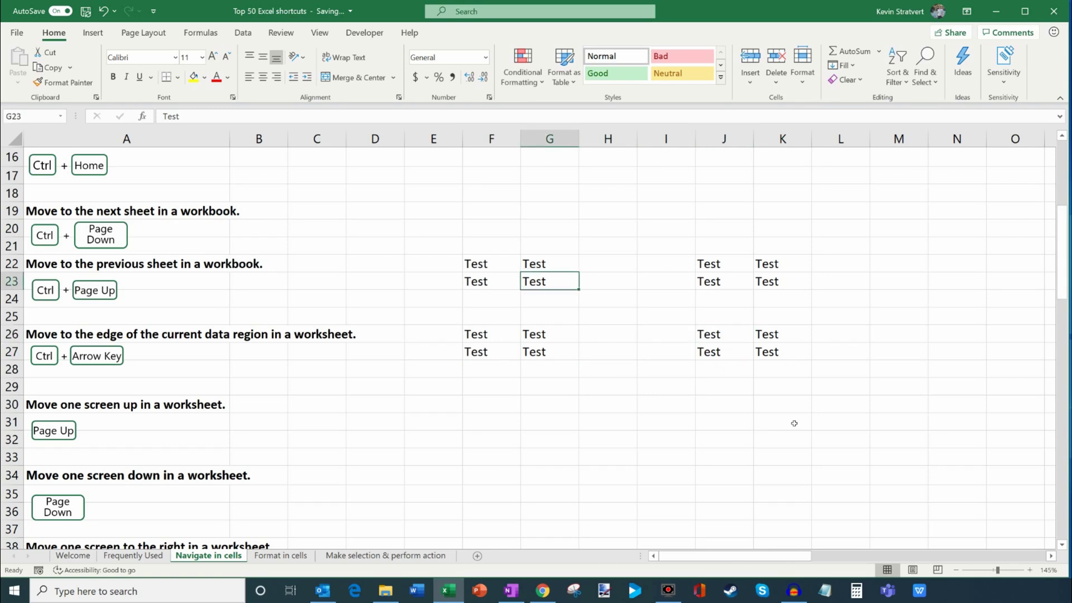
# Step: Jump from edge to edge around the four test data blocks in rows 22 to 27, ending at J23
pyautogui.hotkey('ctrl', 'Down')
pyautogui.hotkey('ctrl', 'Left')
pyautogui.hotkey('ctrl', 'Down')
pyautogui.hotkey('ctrl', 'Right')
pyautogui.hotkey('ctrl', 'Up')
pyautogui.hotkey('ctrl', 'Left')
pyautogui.hotkey('ctrl', 'Down')
pyautogui.hotkey('ctrl', 'Right')
pyautogui.hotkey('ctrl', 'Up')
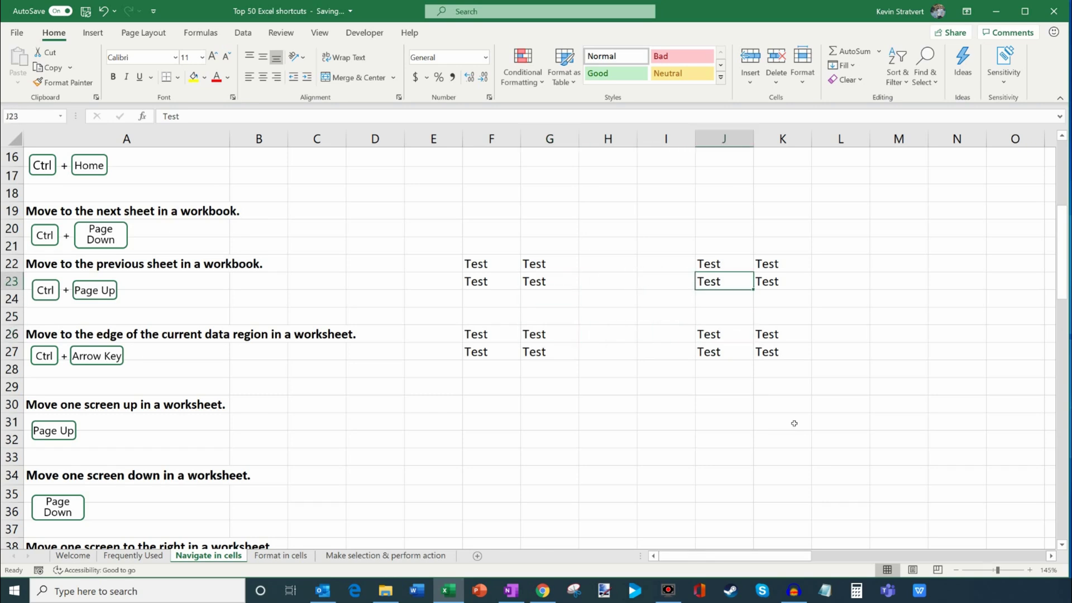
# Step: Look over the remaining screen-movement shortcuts in rows 30 to 44 and step one cell down to J24
pyautogui.scroll(-3, 246, 307)
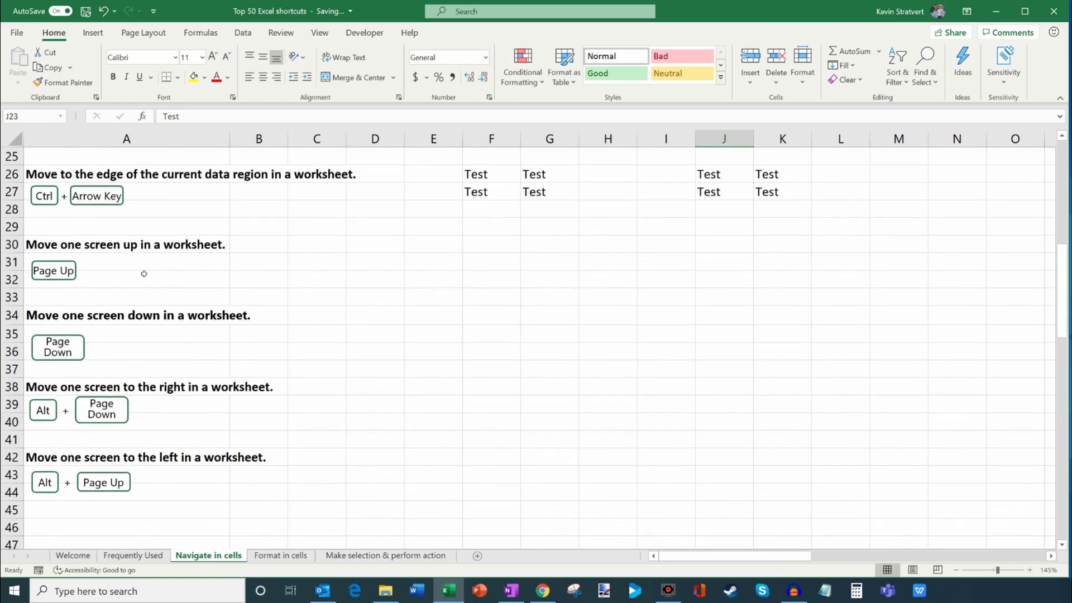
pyautogui.scroll(5, 636, 319)
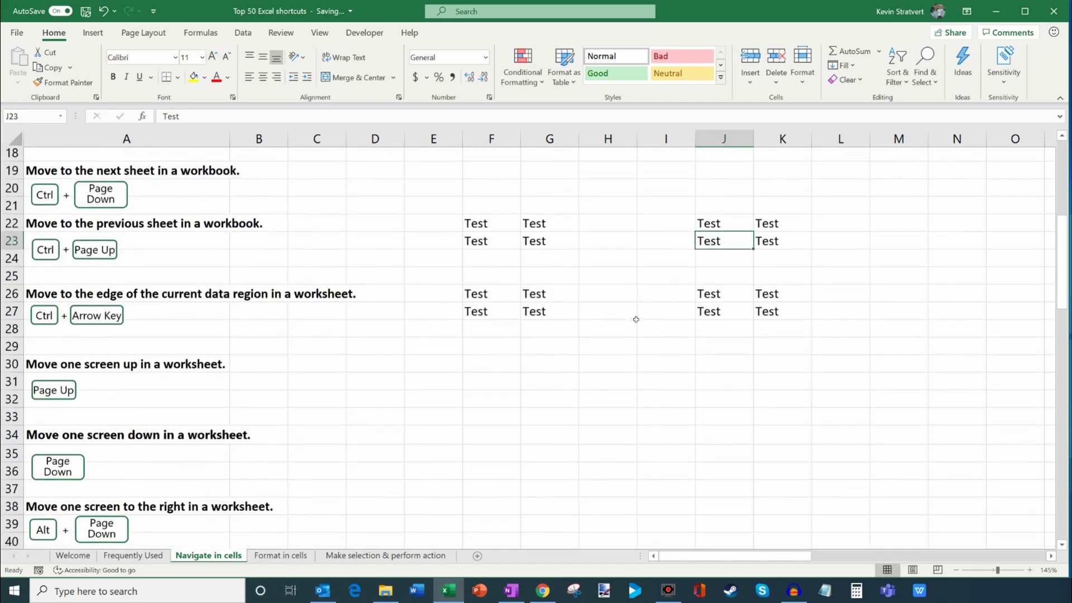
pyautogui.scroll(-5, 636, 318)
pyautogui.scroll(4, 619, 371)
pyautogui.scroll(-4, 608, 380)
pyautogui.scroll(1, 609, 381)
pyautogui.press('Down')
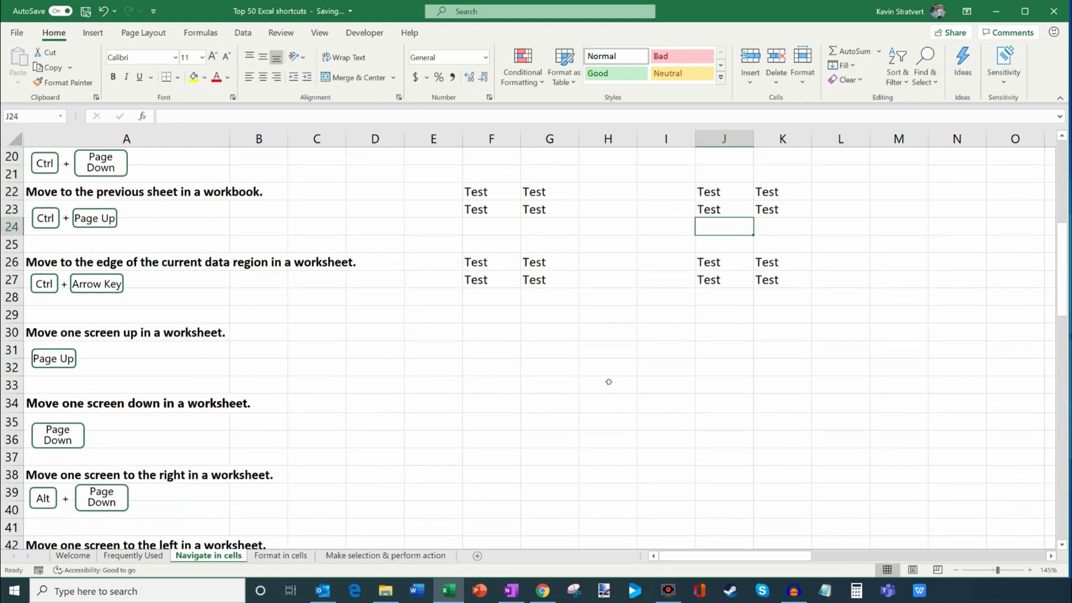
pyautogui.scroll(-2, 569, 416)
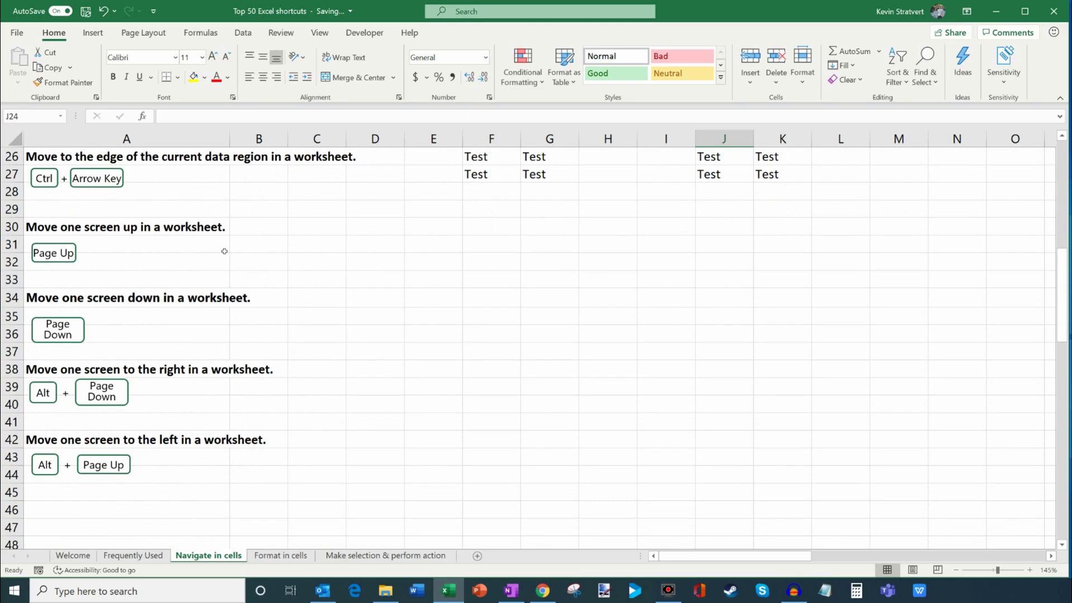
# Step: Move the active cell one screen up from J24, and alternate between screens down and up, ending at J25
pyautogui.press('pageup')
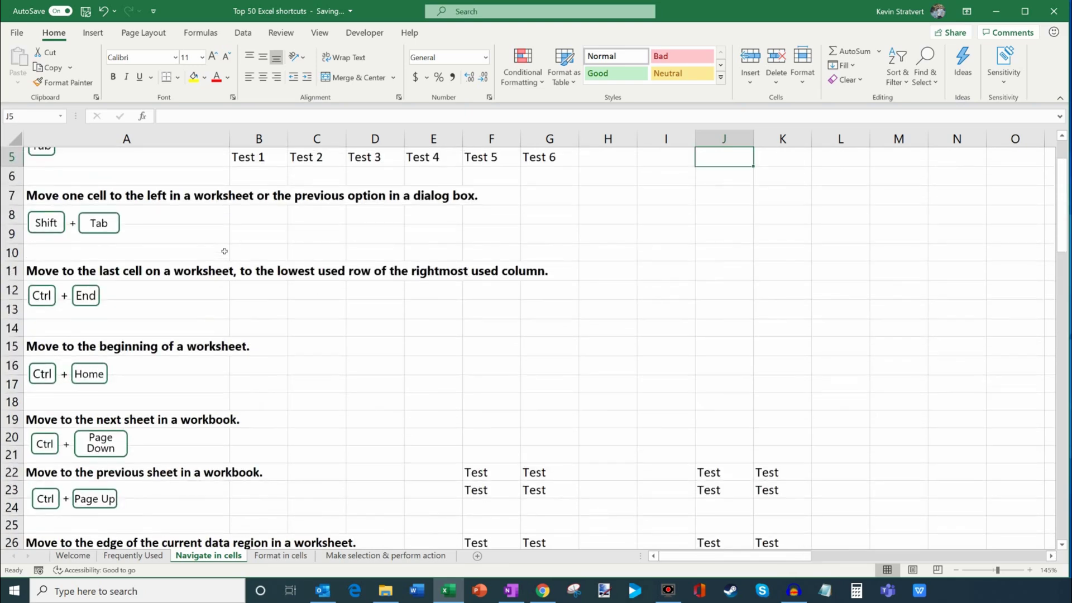
pyautogui.scroll(2, 224, 251)
pyautogui.press('pagedown')
pyautogui.press('pagedown')
pyautogui.press('pageup')
pyautogui.press('pagedown')
pyautogui.press('pageup')
pyautogui.press('pagedown')
pyautogui.press('pageup')
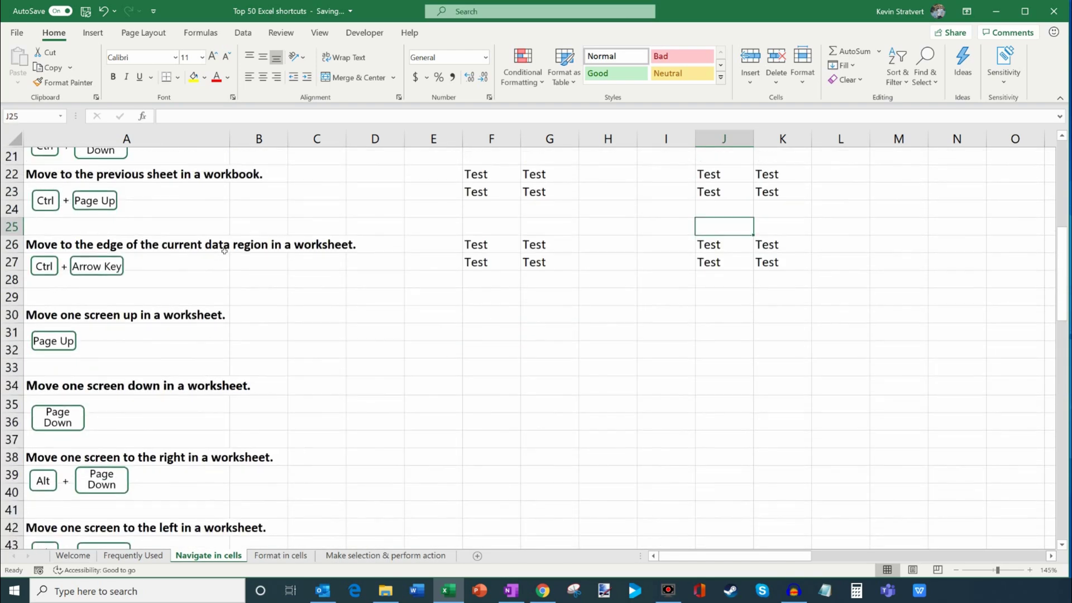
# Step: Move three screens right to BG25 and back to J25, and repeat one screen right and left
pyautogui.scroll(-2, 140, 279)
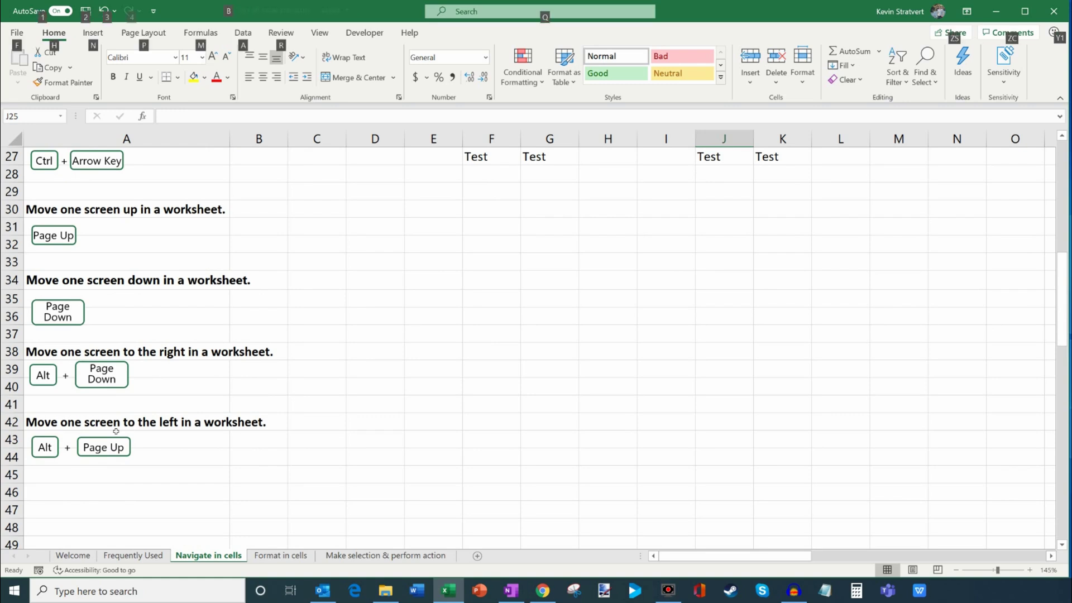
pyautogui.hotkey('alt', 'pagedown')
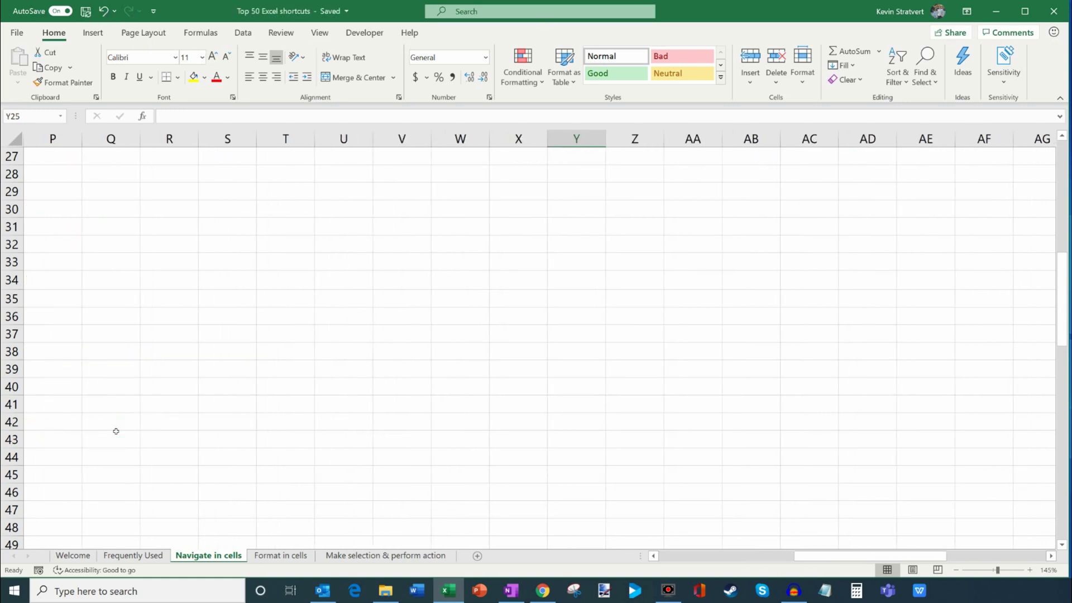
pyautogui.hotkey('alt', 'pagedown')
pyautogui.hotkey('alt', 'pagedown')
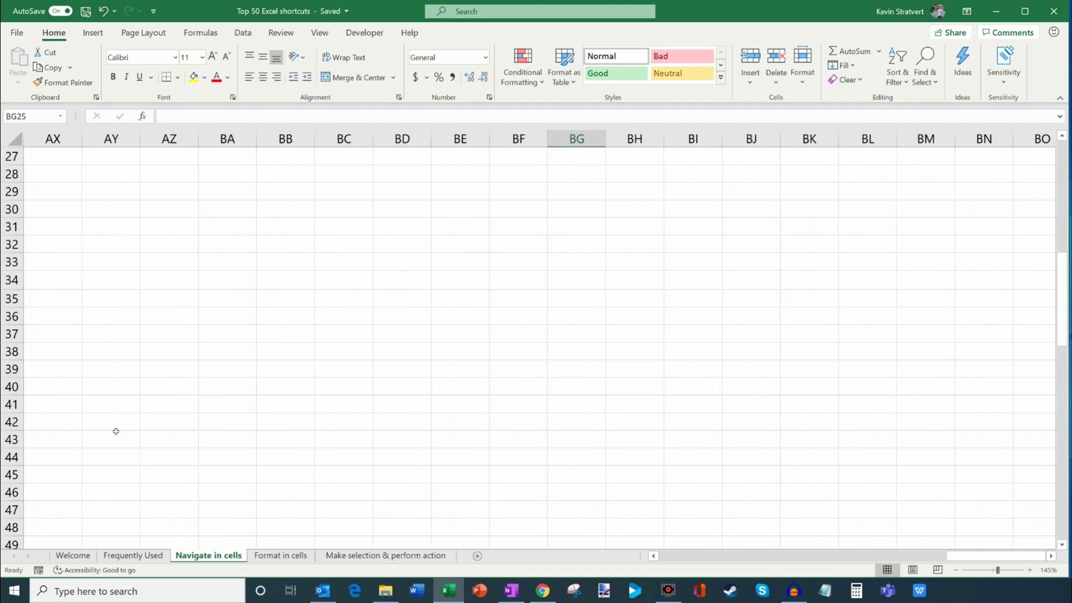
pyautogui.hotkey('alt', 'pageup')
pyautogui.hotkey('alt', 'pageup')
pyautogui.hotkey('alt', 'pageup')
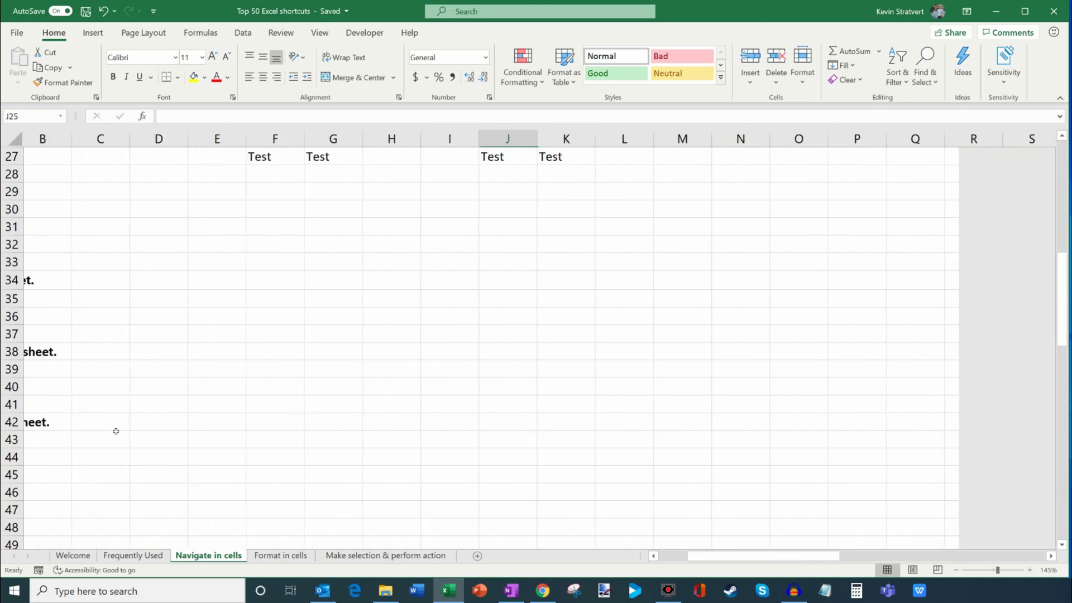
pyautogui.hotkey('alt', 'pagedown')
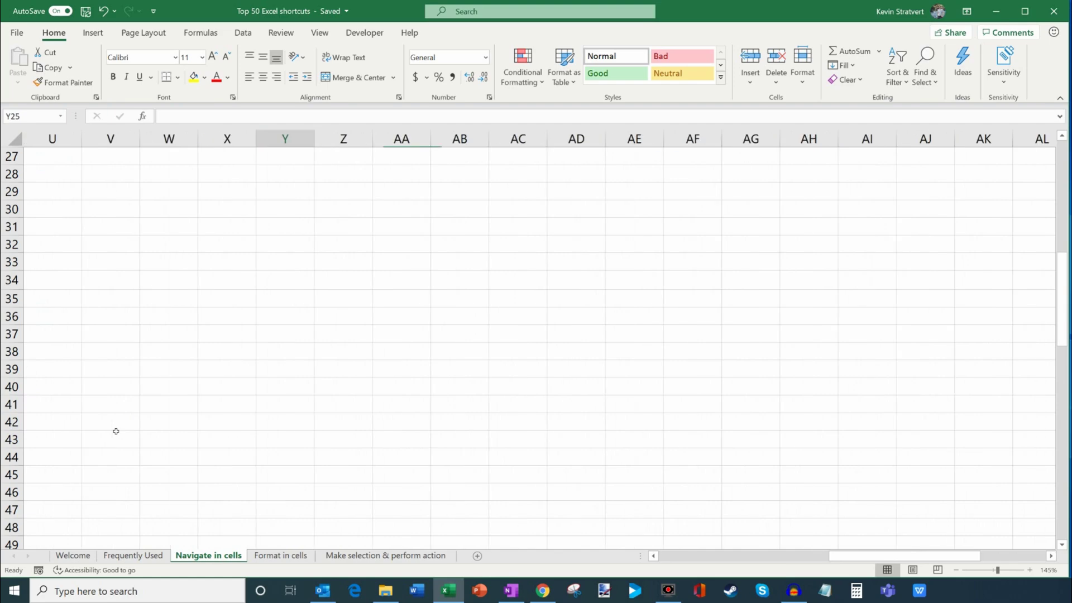
pyautogui.hotkey('alt', 'pageup')
# Step: Move one screen up from J25, two screens down to J48, and one screen back up to J26
pyautogui.press('pageup')
pyautogui.press('pagedown')
pyautogui.press('pagedown')
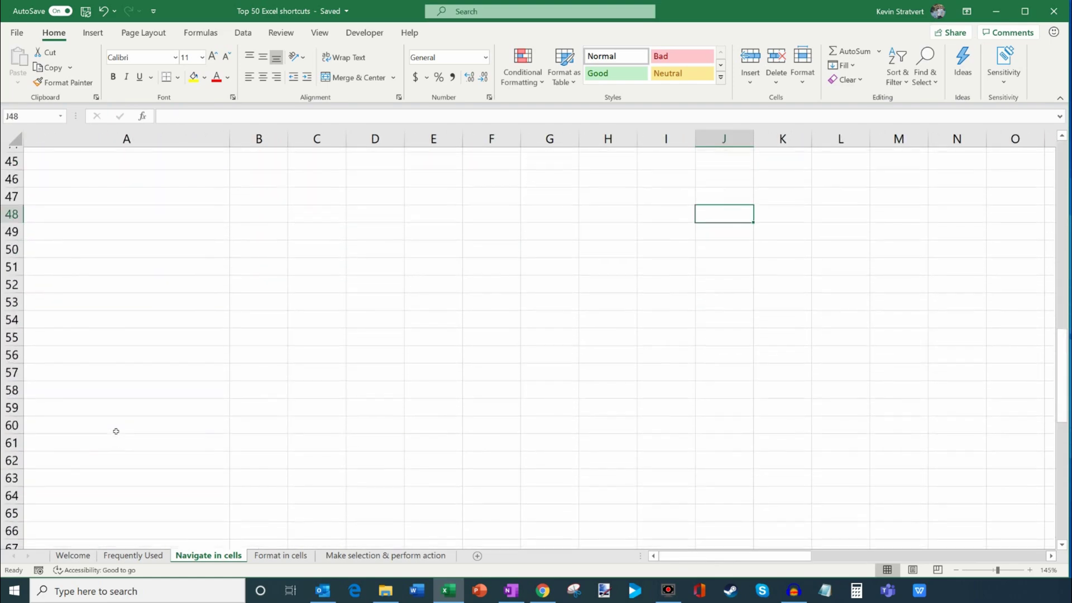
pyautogui.press('pageup')
pyautogui.scroll(-2, 121, 382)
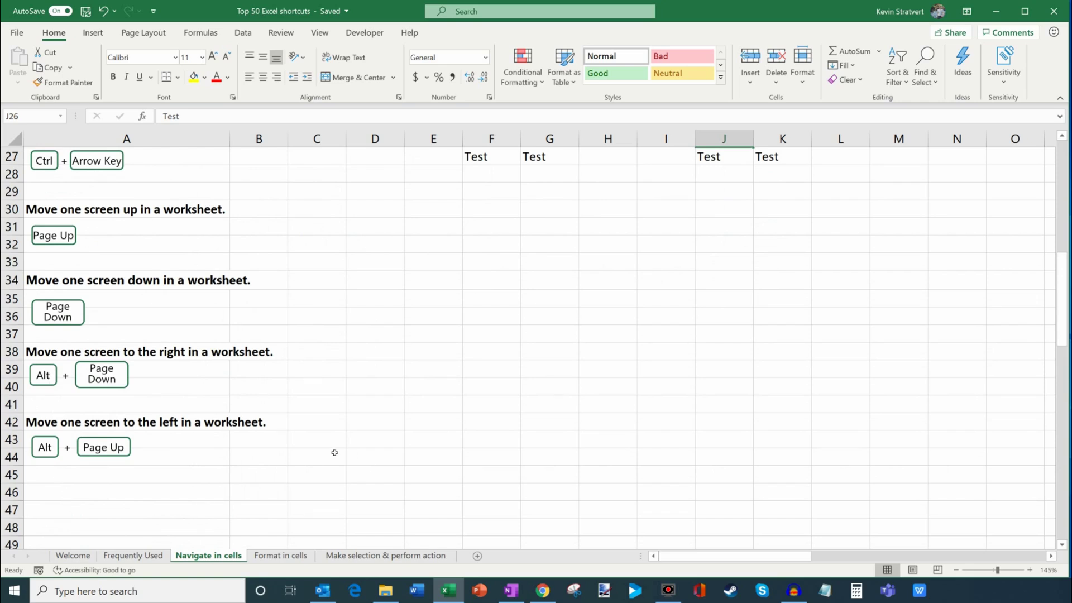
# Step: On the "Format in cells" sheet, format cell F4 as a Date of type *3/14/2012 through Format Cells
pyautogui.click(283, 556)
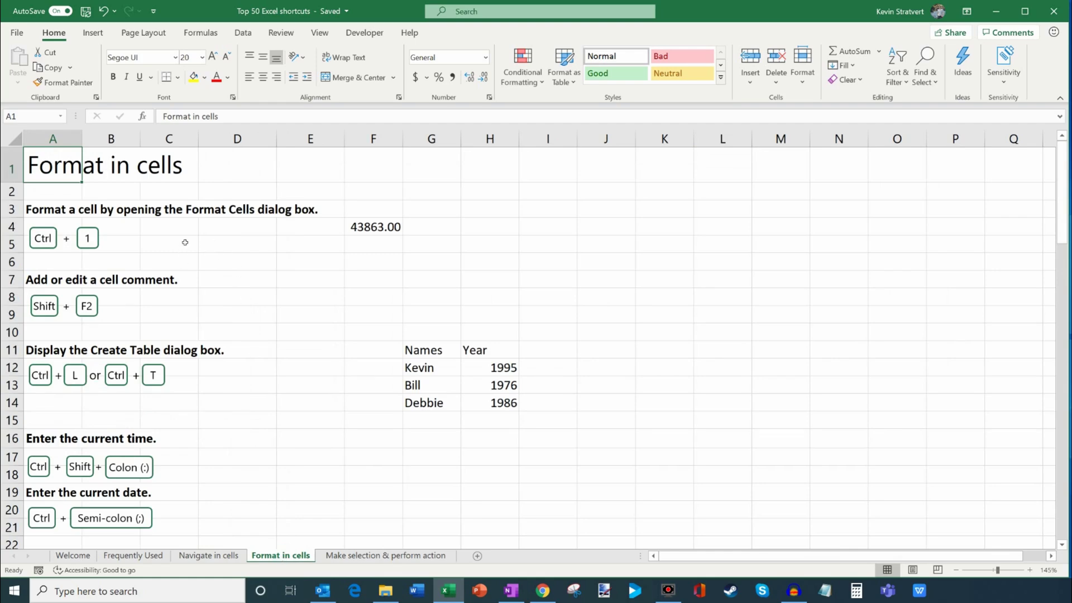
pyautogui.click(380, 226)
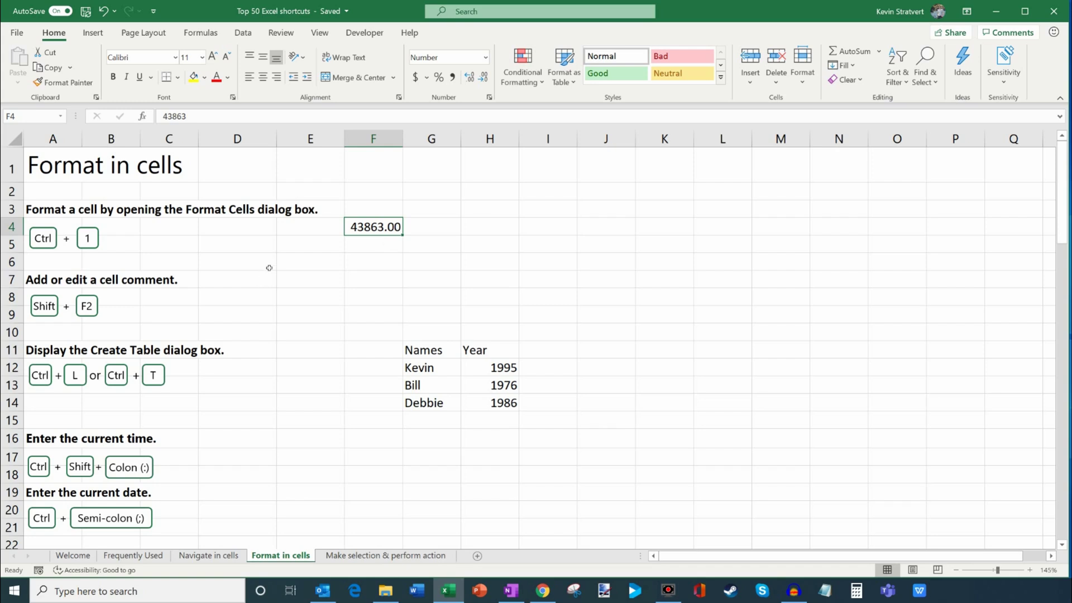
pyautogui.hotkey('ctrl', '1')
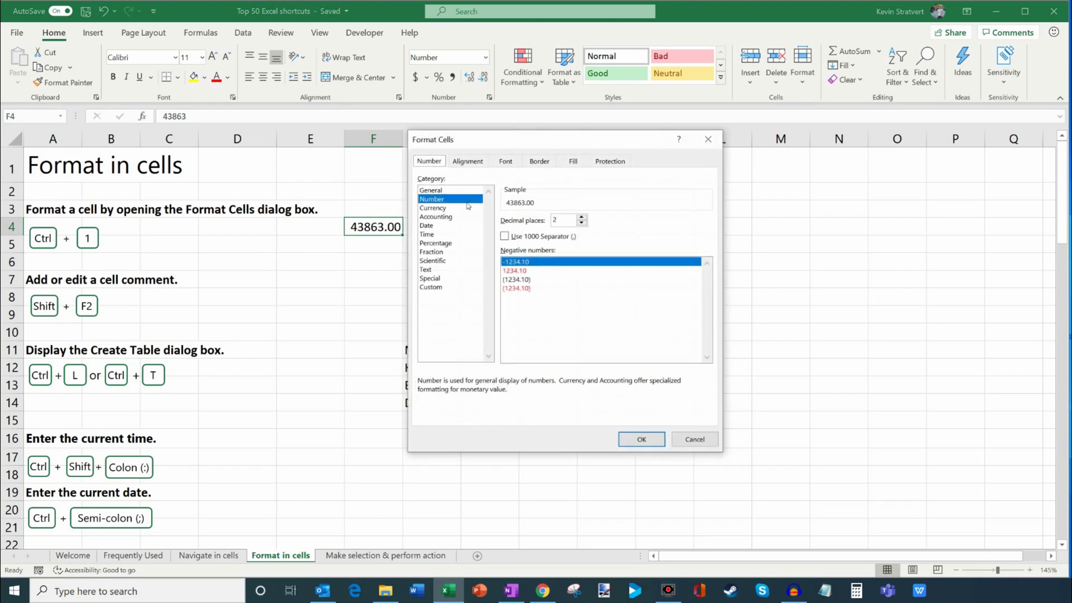
pyautogui.click(464, 225)
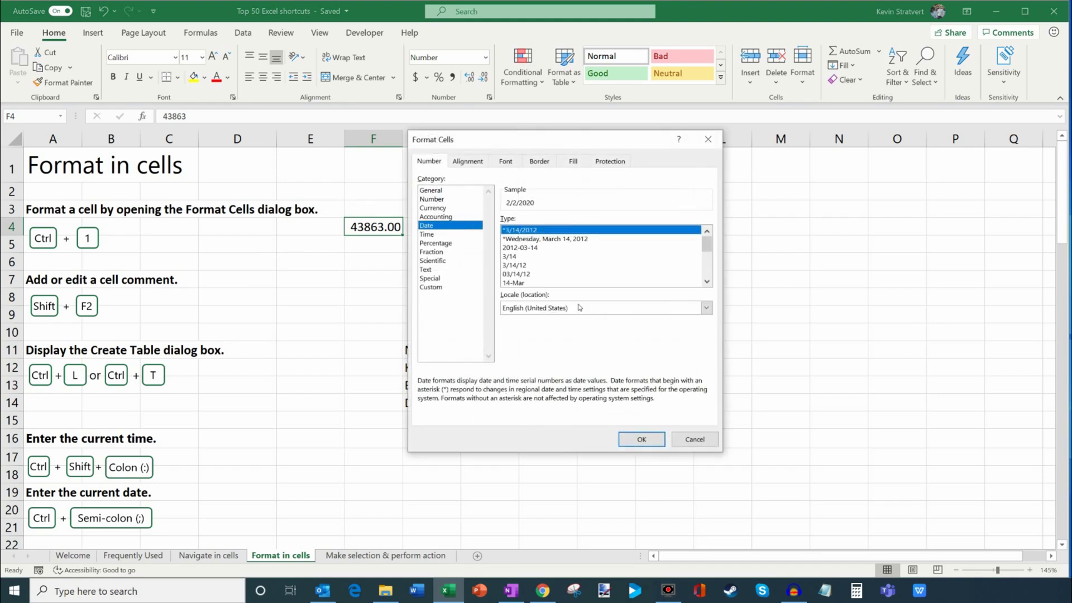
pyautogui.click(639, 440)
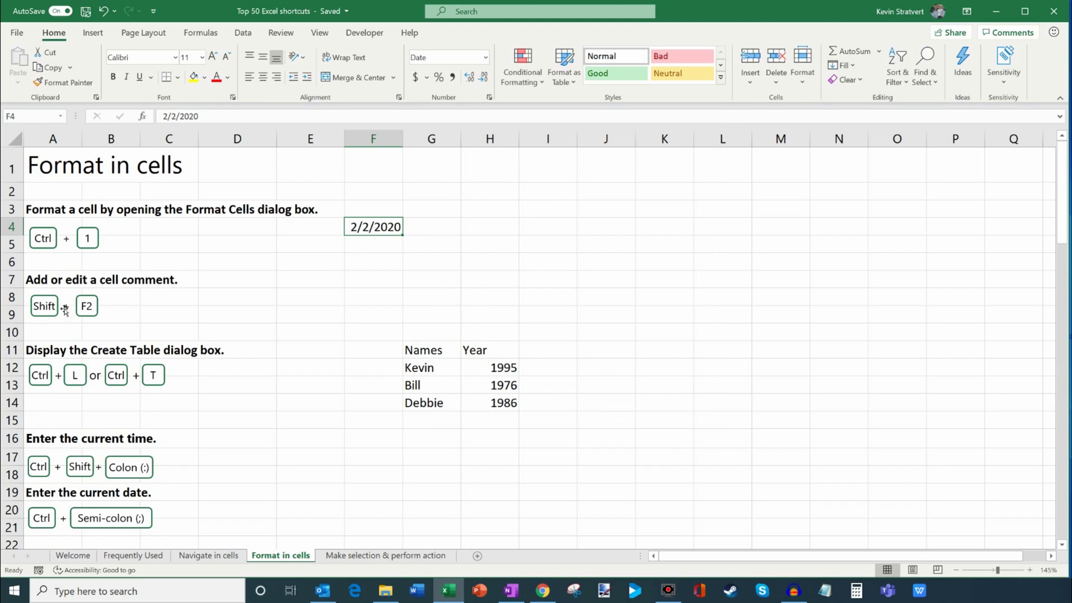
# Step: Add the cell comment "Hey, this is a cool comment!" to cell F8 and close it
pyautogui.click(367, 300)
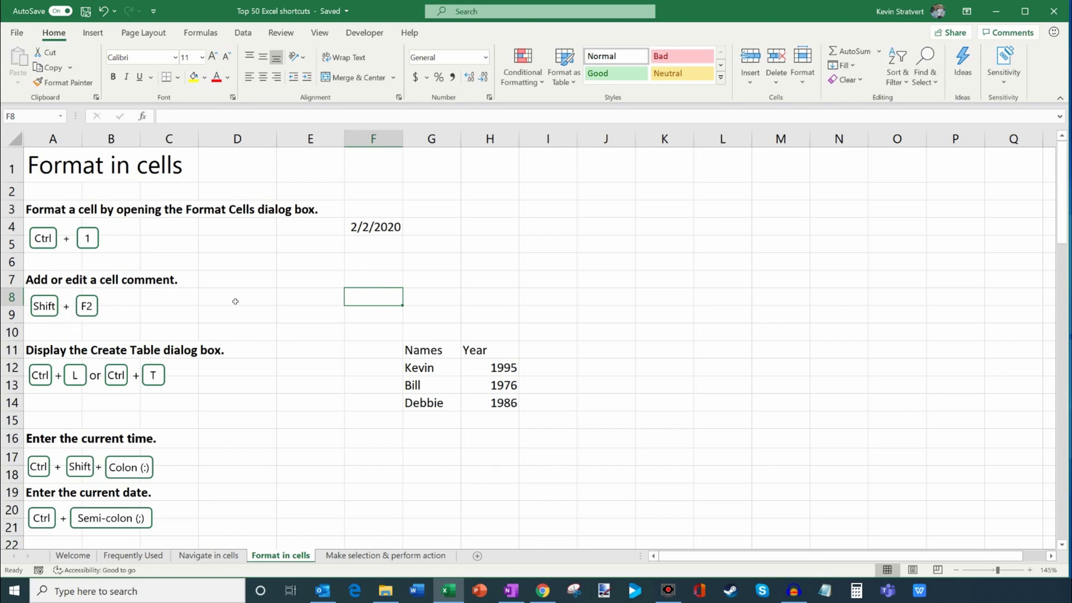
pyautogui.hotkey('shift', 'F2')
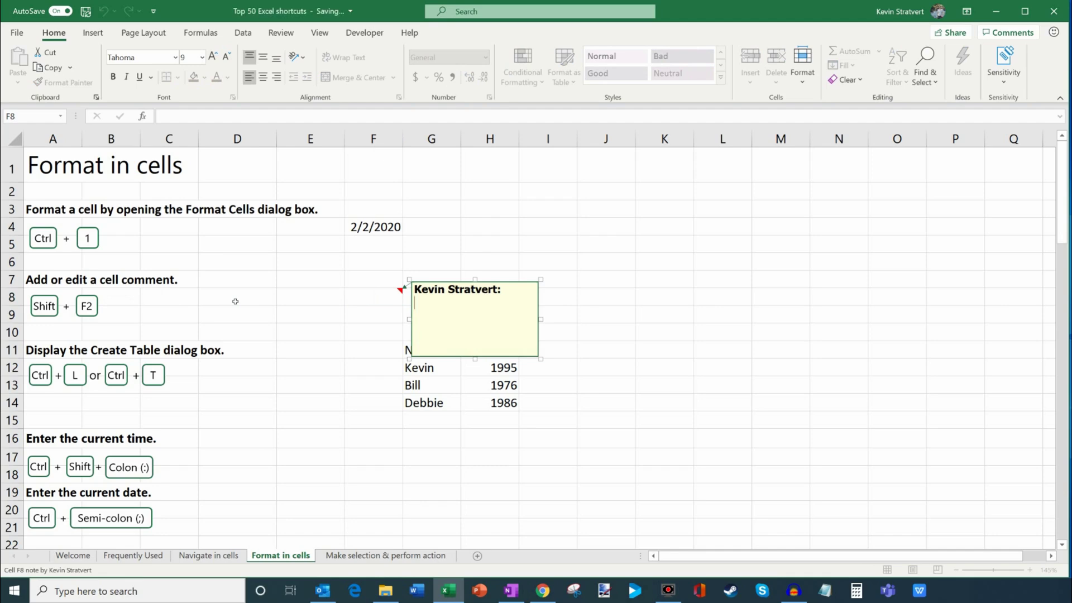
pyautogui.write('Hey, this is a cool commen')
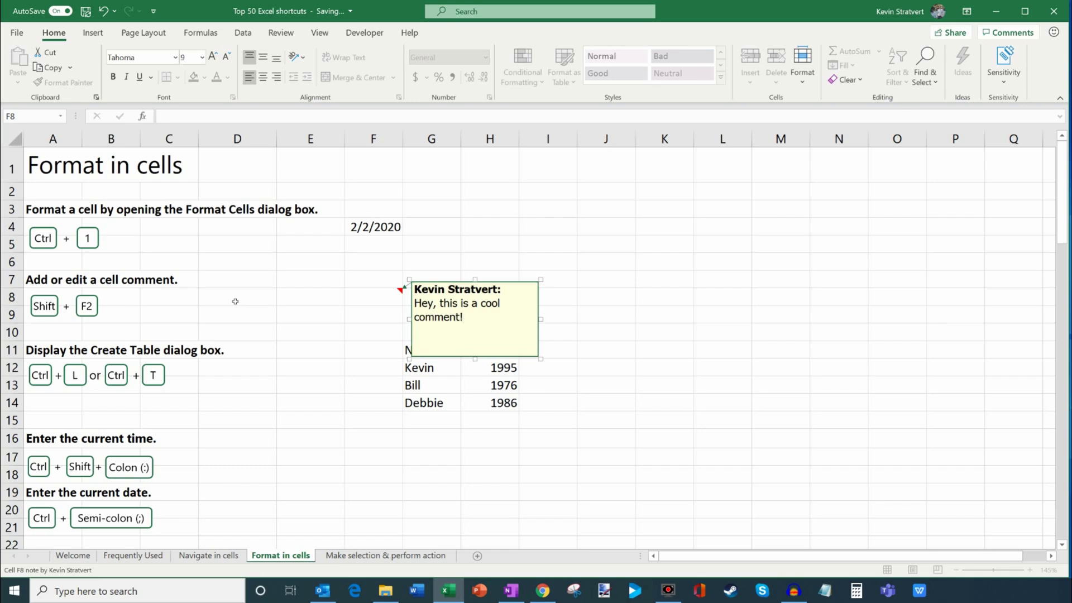
pyautogui.write('t!')
pyautogui.click(360, 331)
pyautogui.click(380, 295)
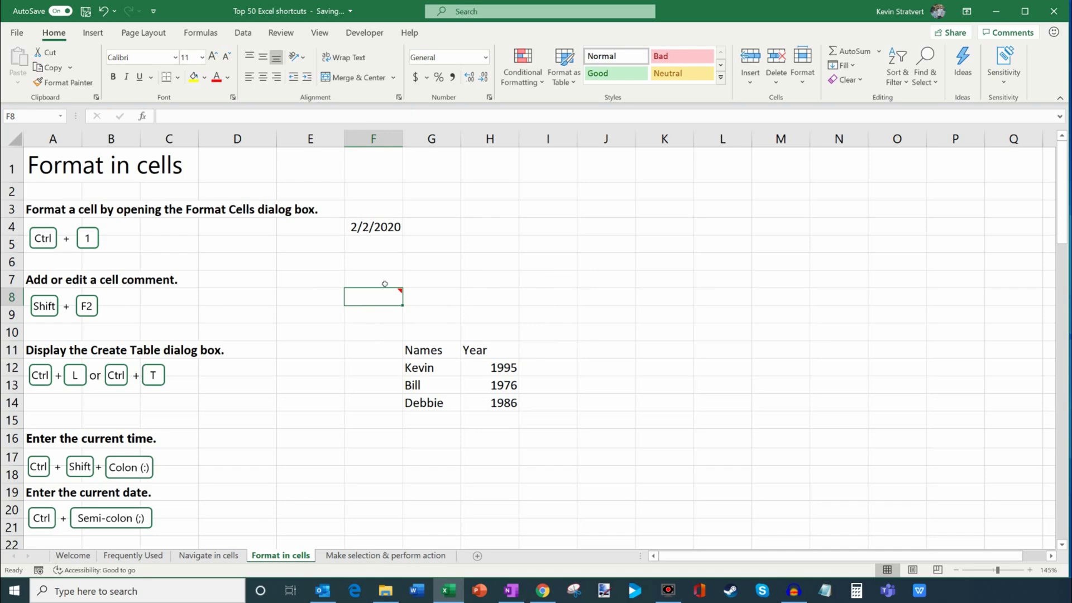
# Step: Display the comment attached to F8 while another cell is active, and select cell F12
pyautogui.click(385, 347)
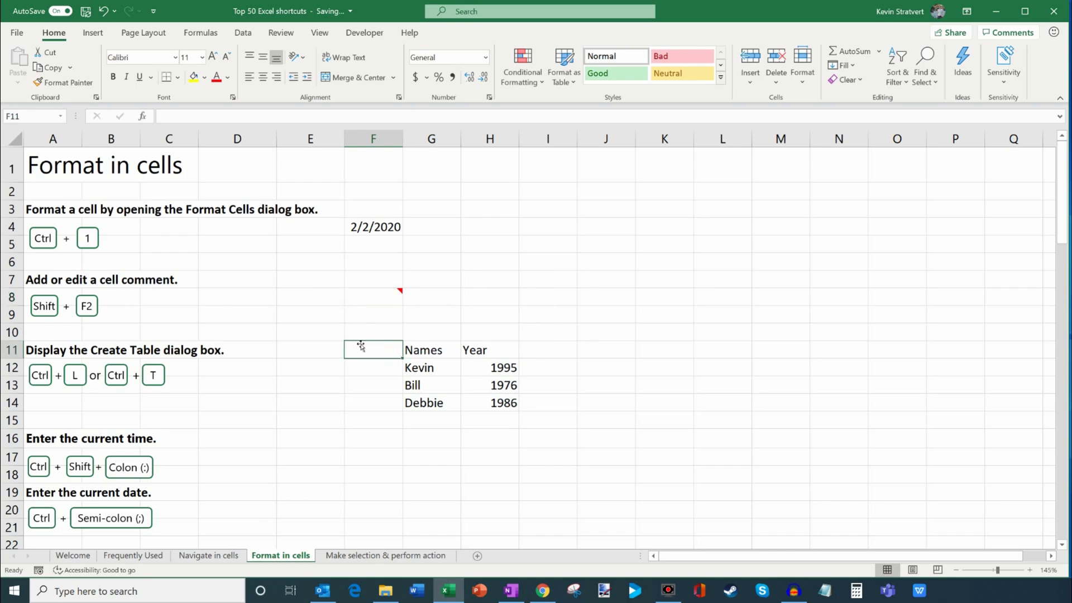
pyautogui.scroll(-1, 360, 344)
pyautogui.scroll(-1, 360, 338)
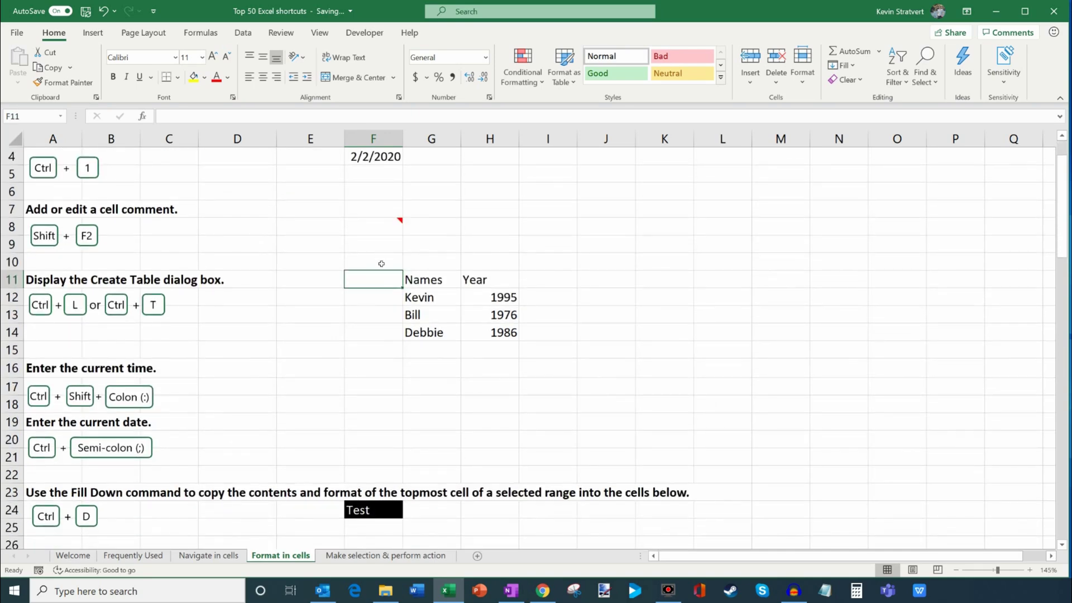
pyautogui.moveTo(400, 230)
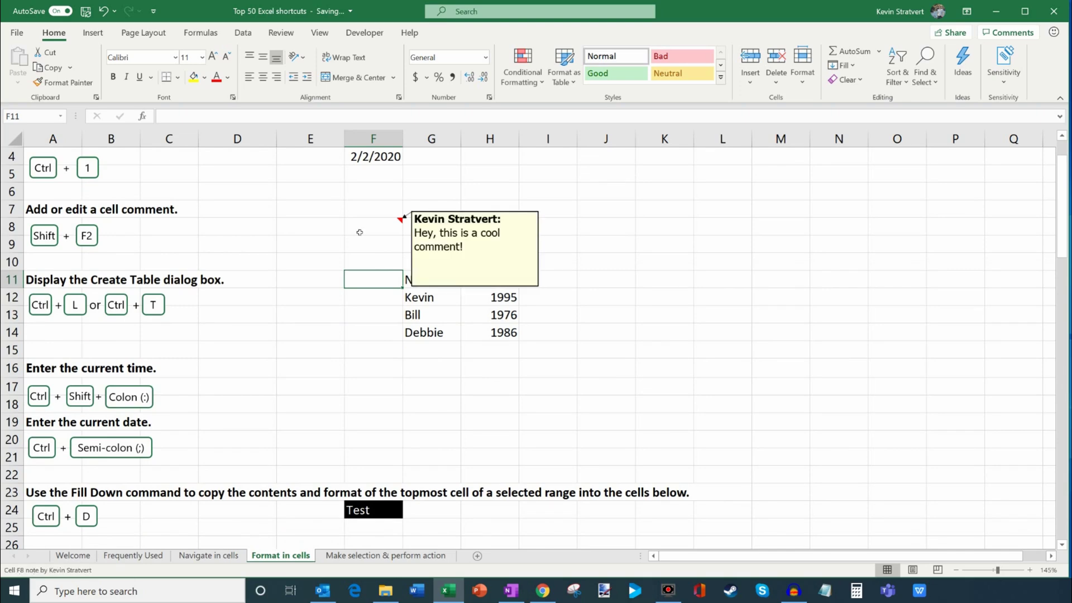
pyautogui.click(365, 298)
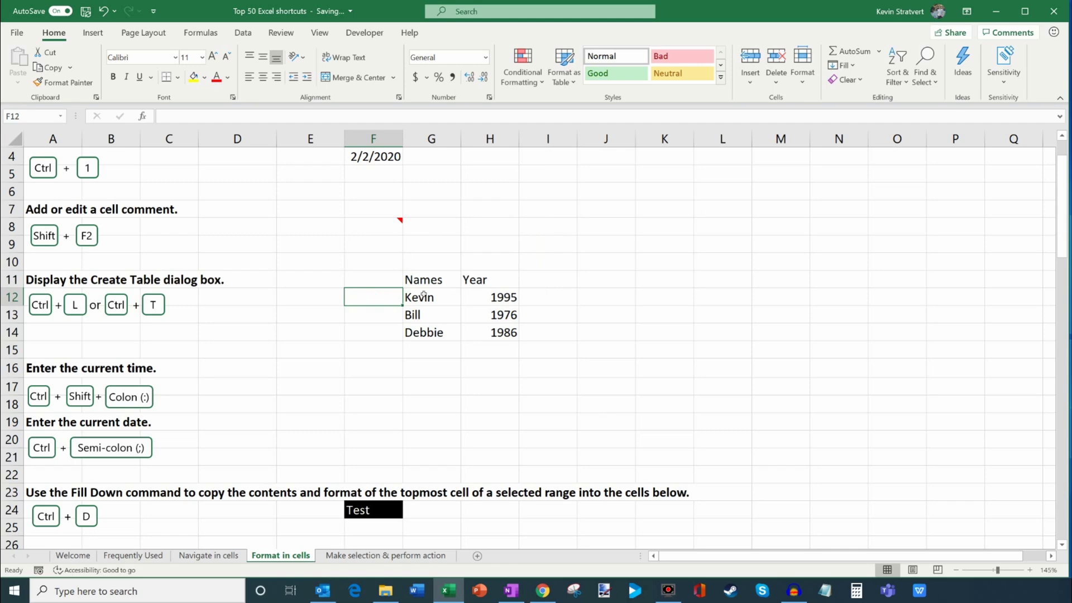
# Step: Convert the names and years in G11:H14 into a table with headers
pyautogui.moveTo(433, 278); pyautogui.dragTo(494, 334)
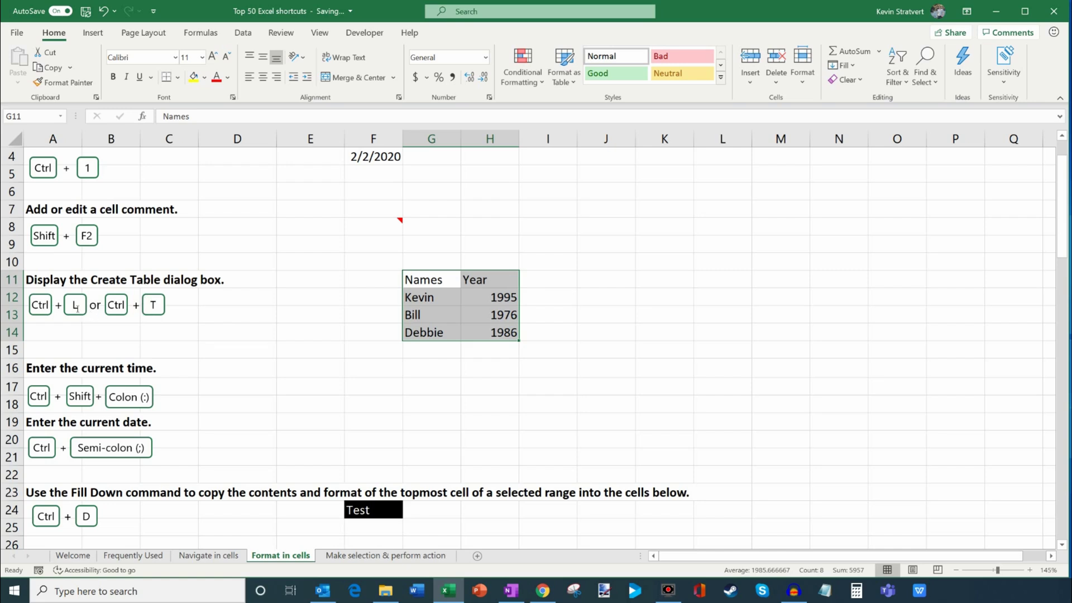
pyautogui.hotkey('ctrl', 't')
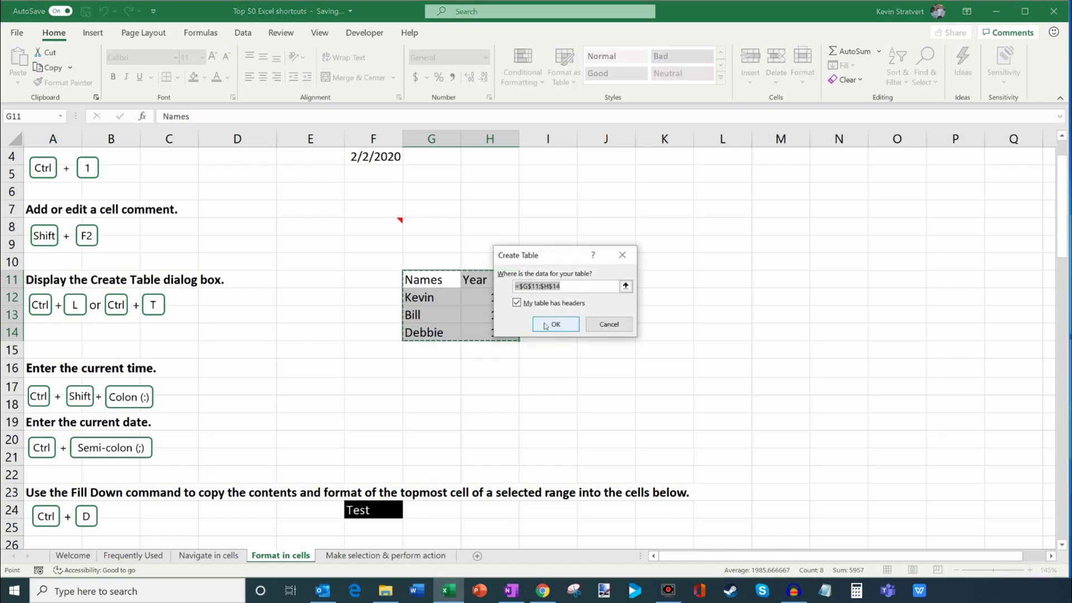
pyautogui.click(546, 324)
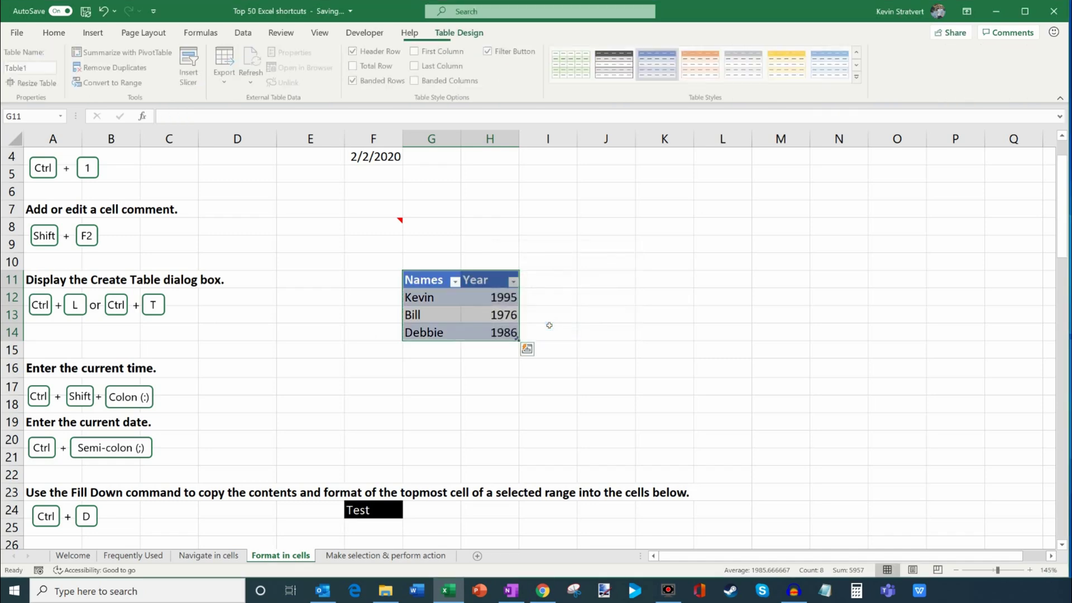
pyautogui.click(496, 320)
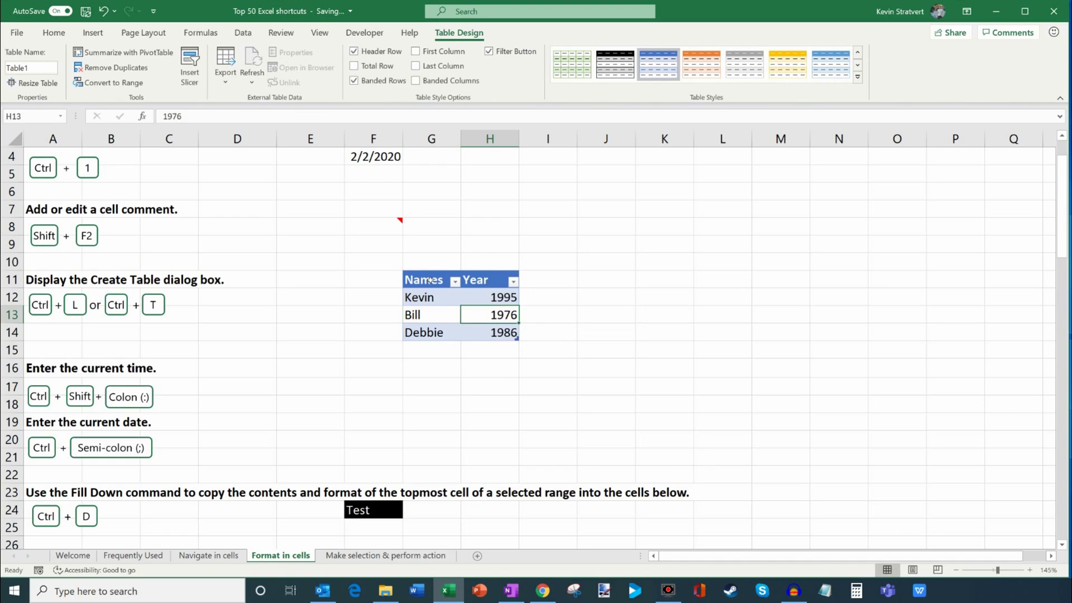
# Step: Insert the current time in cell E18 and the current date in cell E20
pyautogui.scroll(-4, 430, 279)
pyautogui.scroll(2, 430, 279)
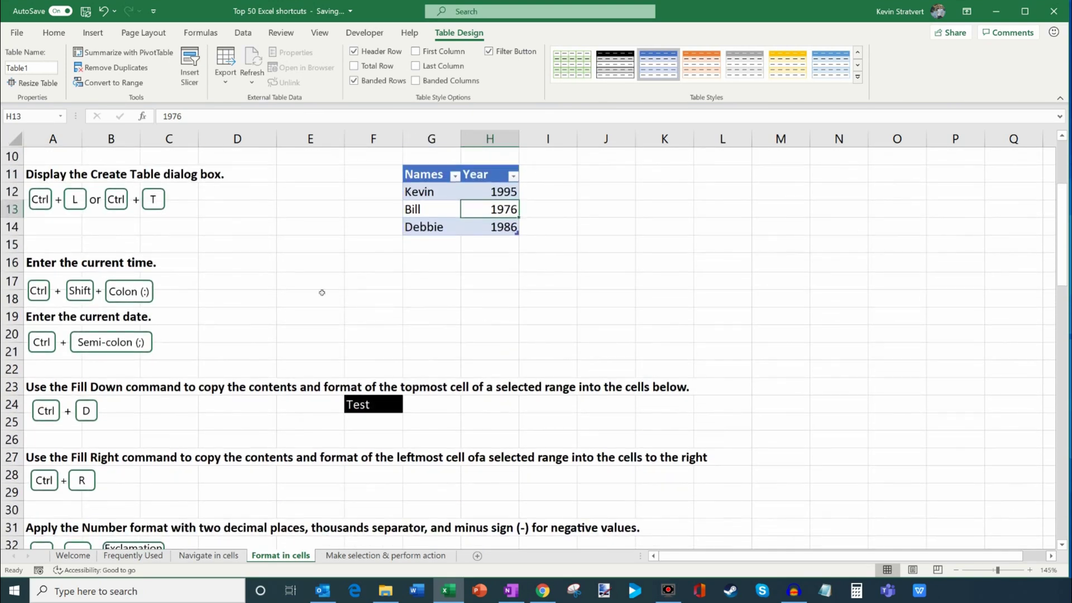
pyautogui.click(322, 292)
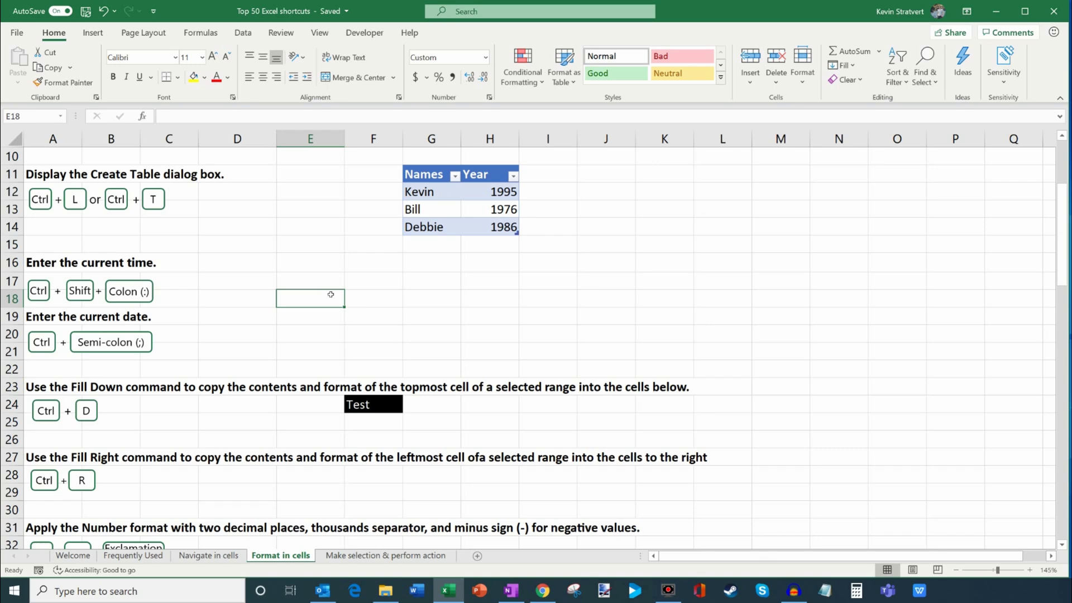
pyautogui.hotkey('ctrl', 'shift', ':')
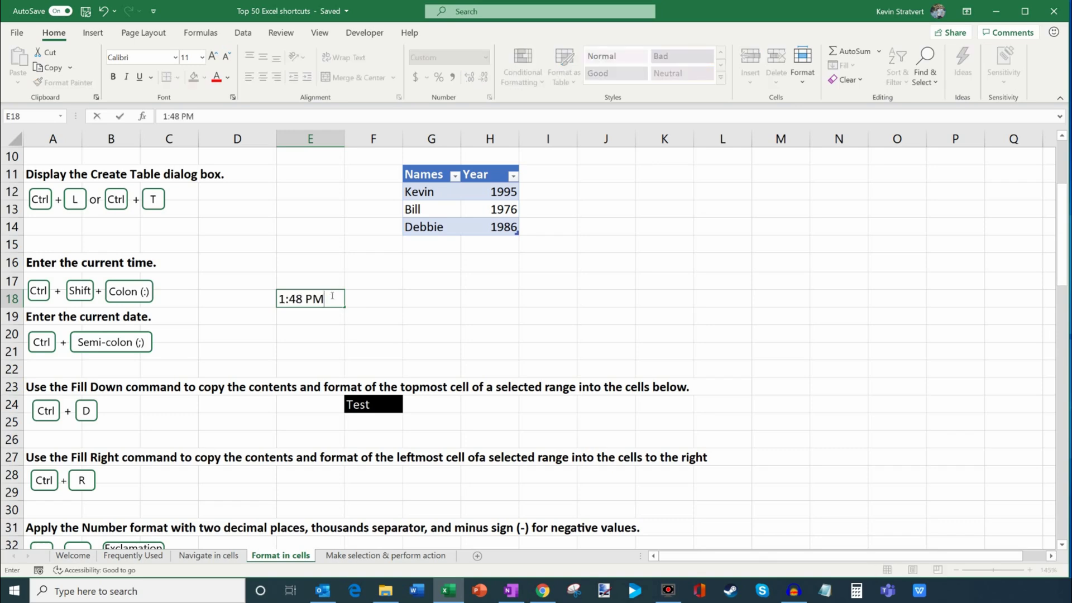
pyautogui.press('Return')
pyautogui.press('Return')
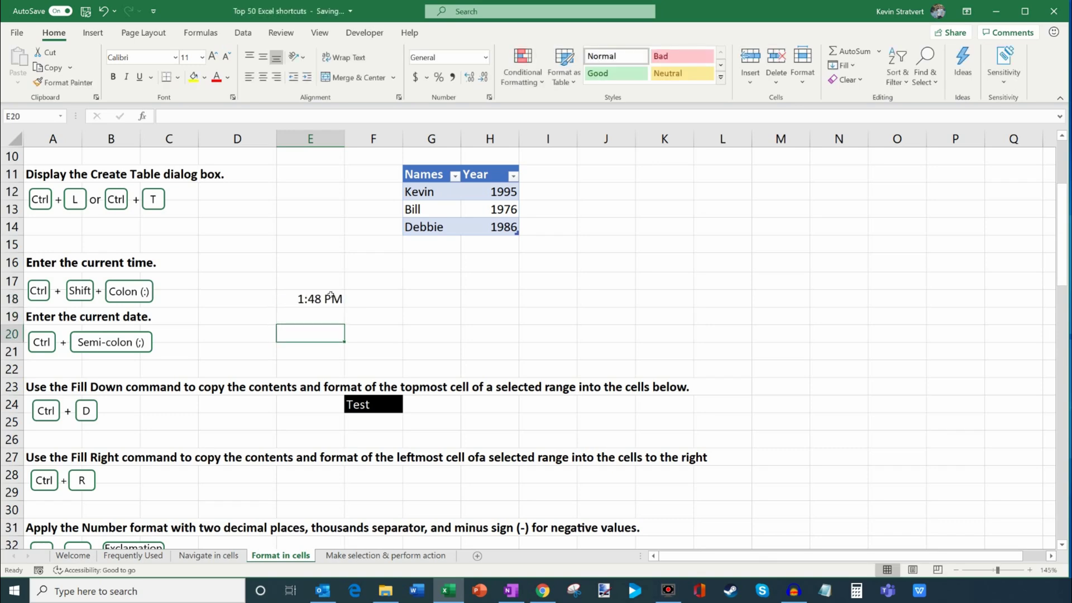
pyautogui.hotkey('ctrl', ';')
pyautogui.press('Return')
pyautogui.press('Up')
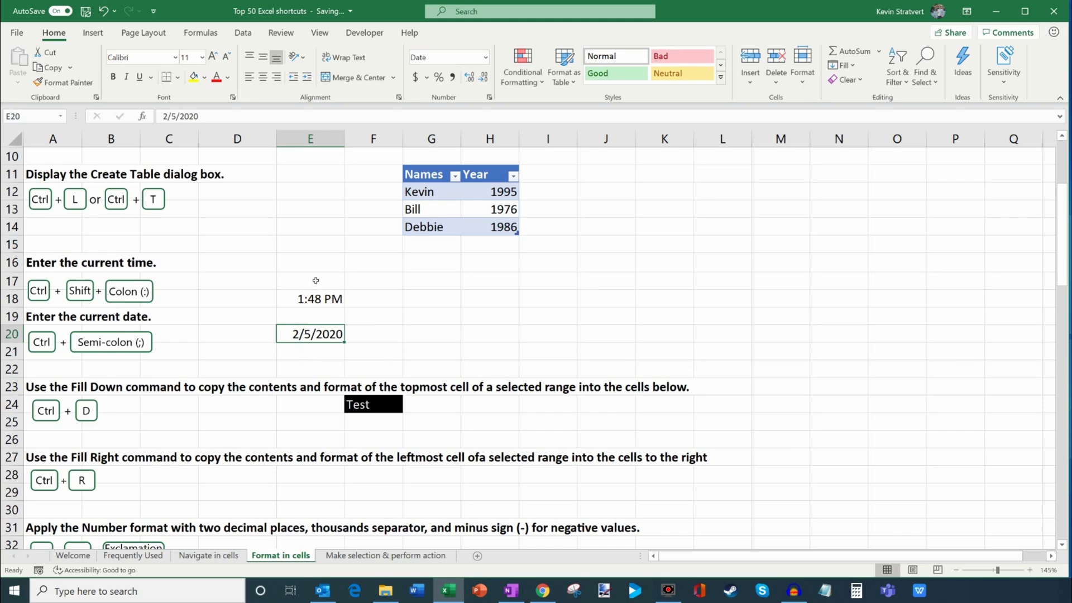
# Step: Fill the content and format of the "Test" cell F24 down through F26
pyautogui.scroll(-3, 315, 280)
pyautogui.click(325, 252)
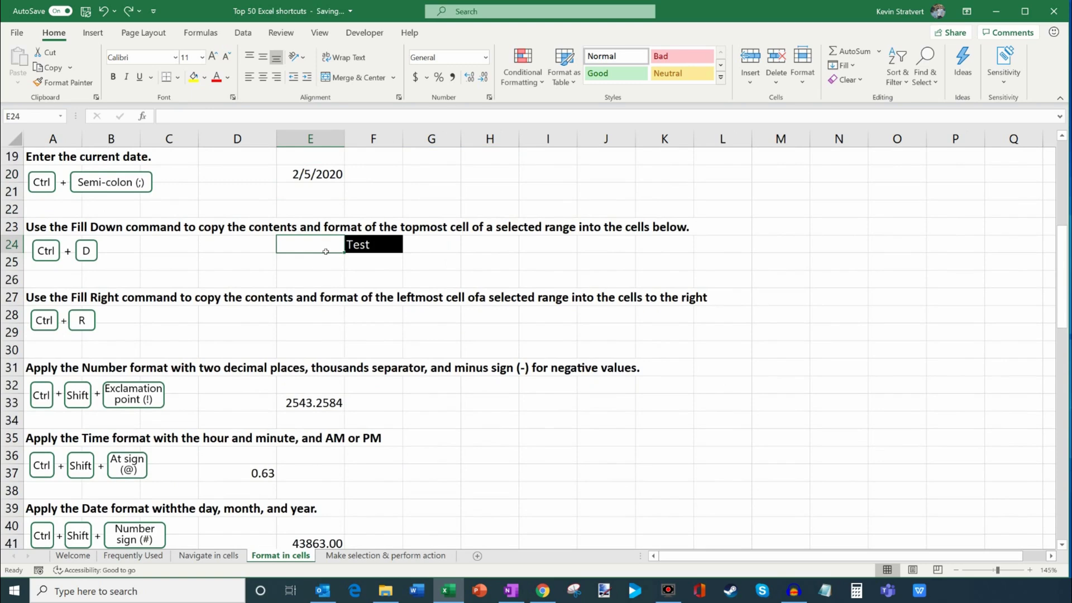
pyautogui.click(384, 246)
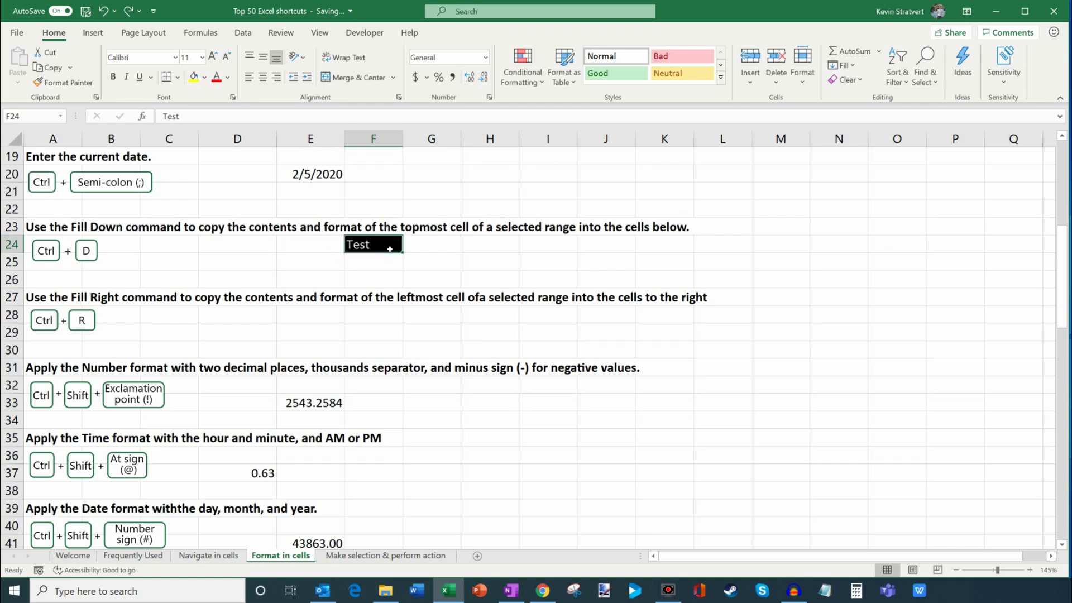
pyautogui.moveTo(390, 249); pyautogui.dragTo(391, 288)
pyautogui.hotkey('ctrl', 'd')
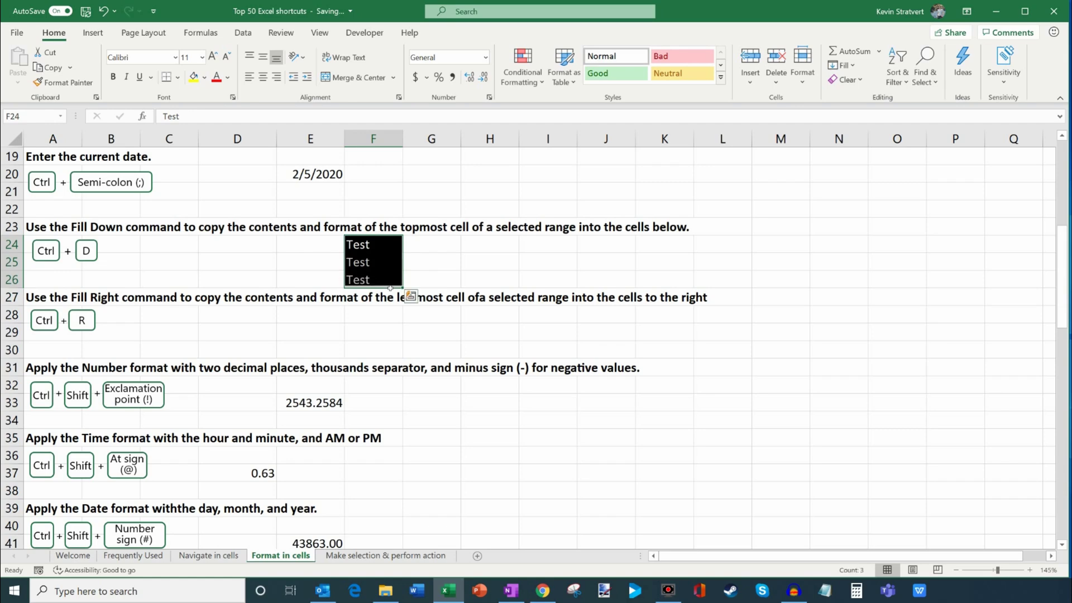
# Step: Fill the content and format of the "Test" cell F24 right through I24
pyautogui.click(383, 245)
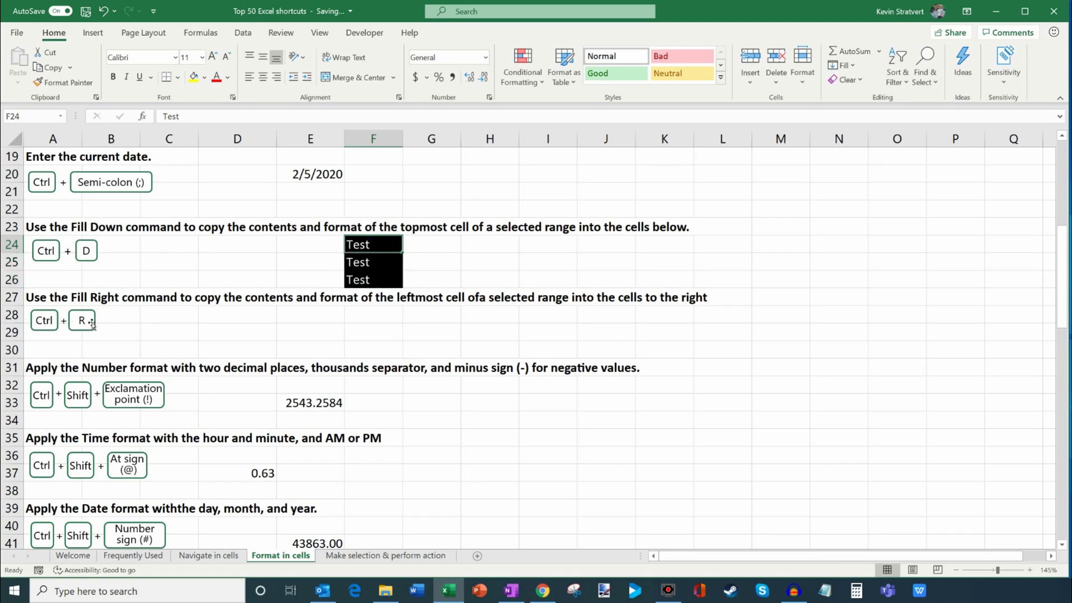
pyautogui.moveTo(380, 245); pyautogui.dragTo(536, 250)
pyautogui.hotkey('ctrl', 'r')
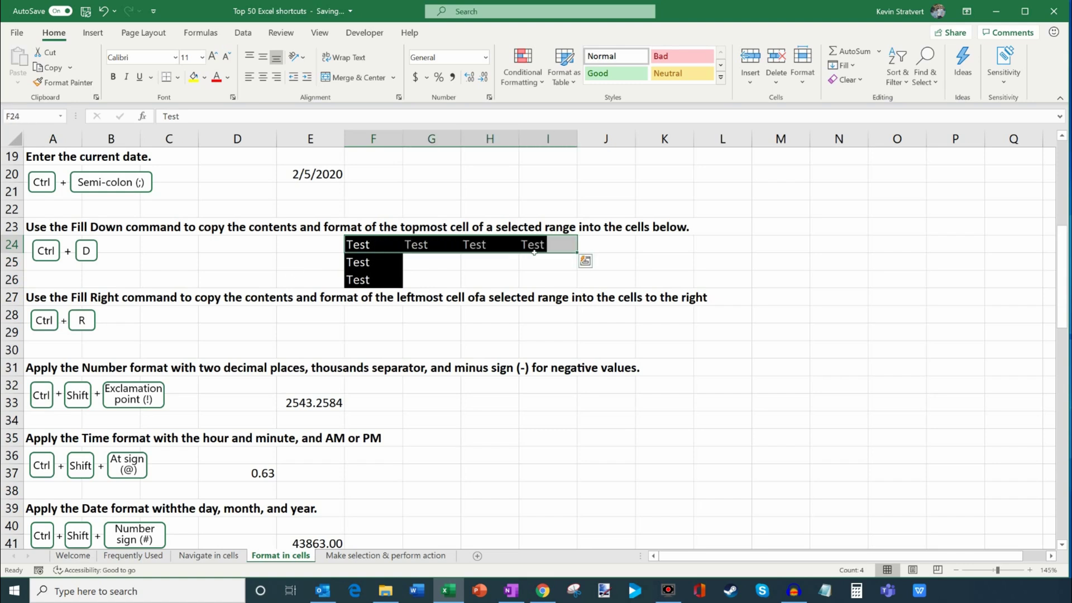
pyautogui.click(529, 264)
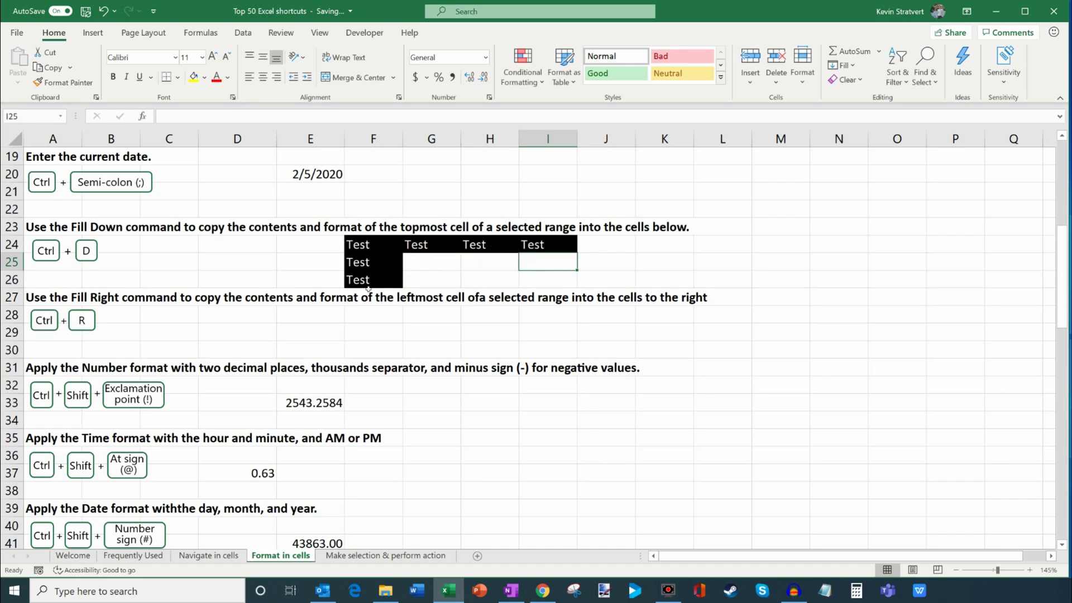
# Step: Check E33's Format Cells settings without changing them, and apply the Number format with two decimals and a thousands separator to it
pyautogui.scroll(-3, 366, 281)
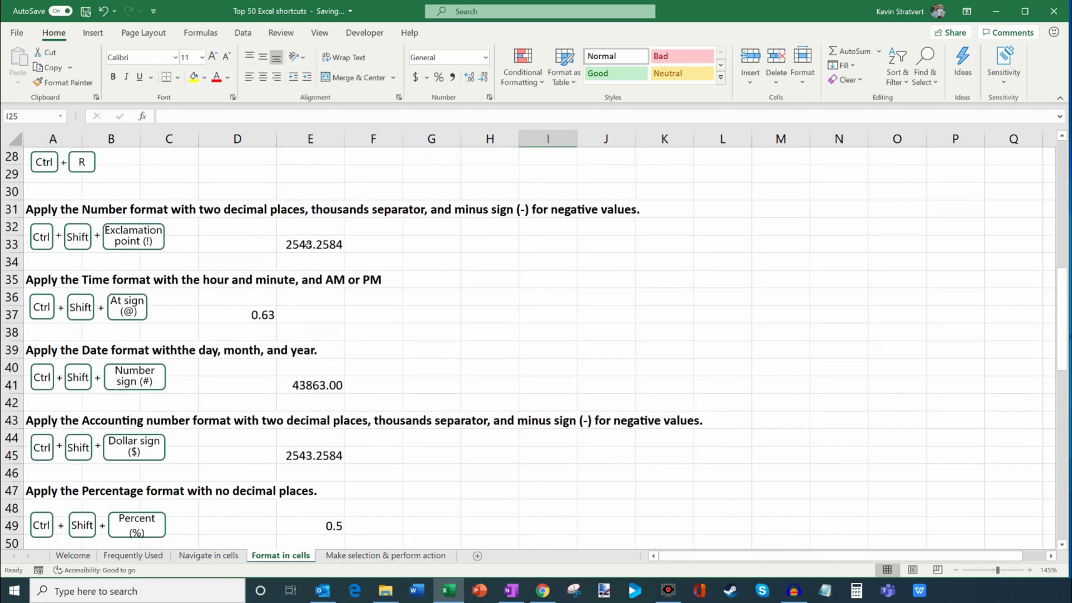
pyautogui.click(306, 244)
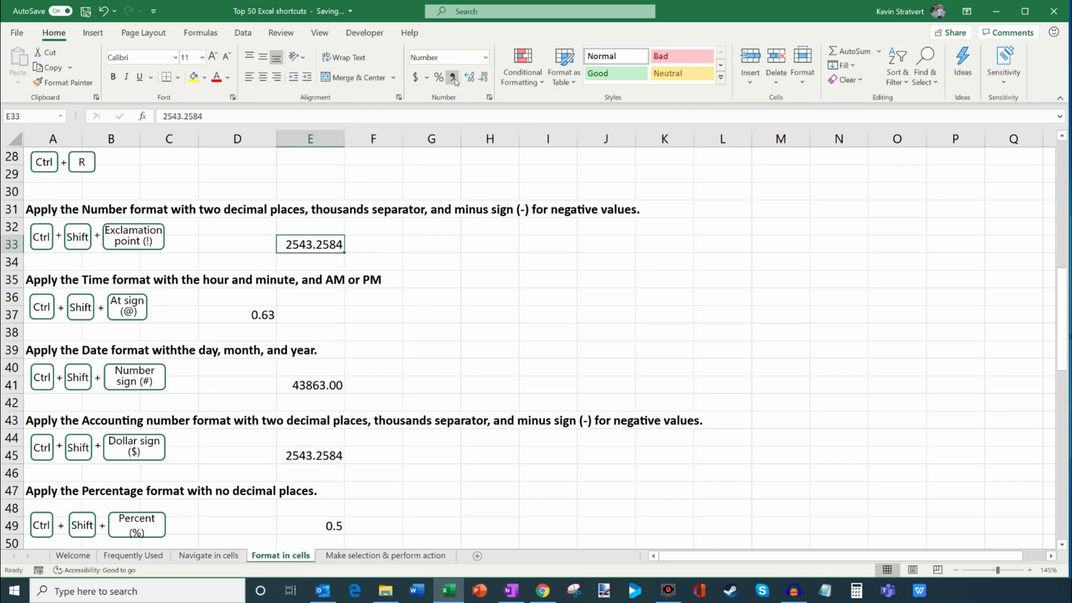
pyautogui.hotkey('ctrl', '1')
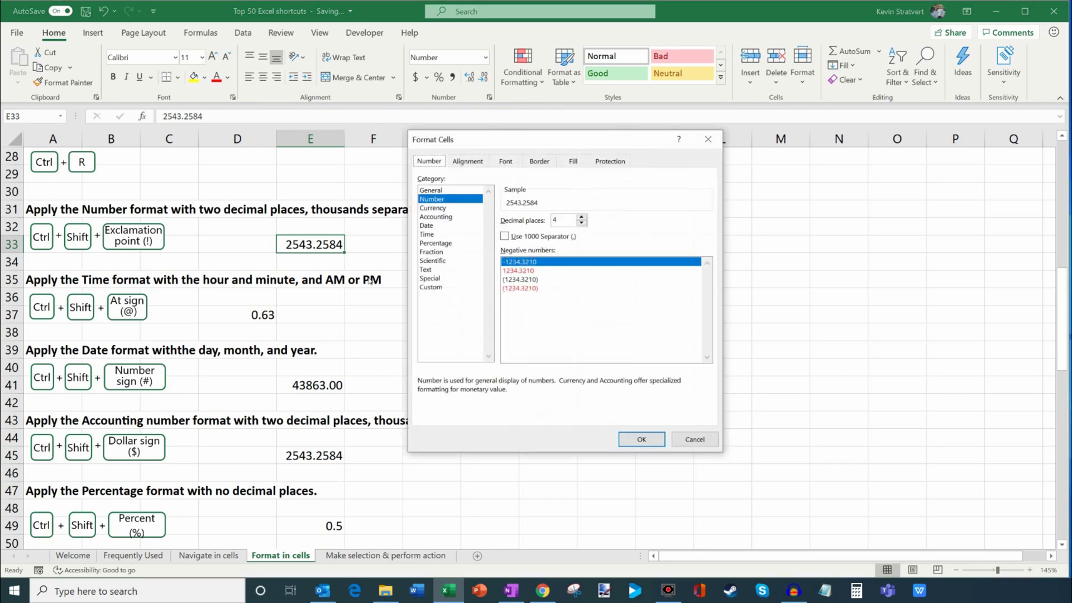
pyautogui.click(695, 439)
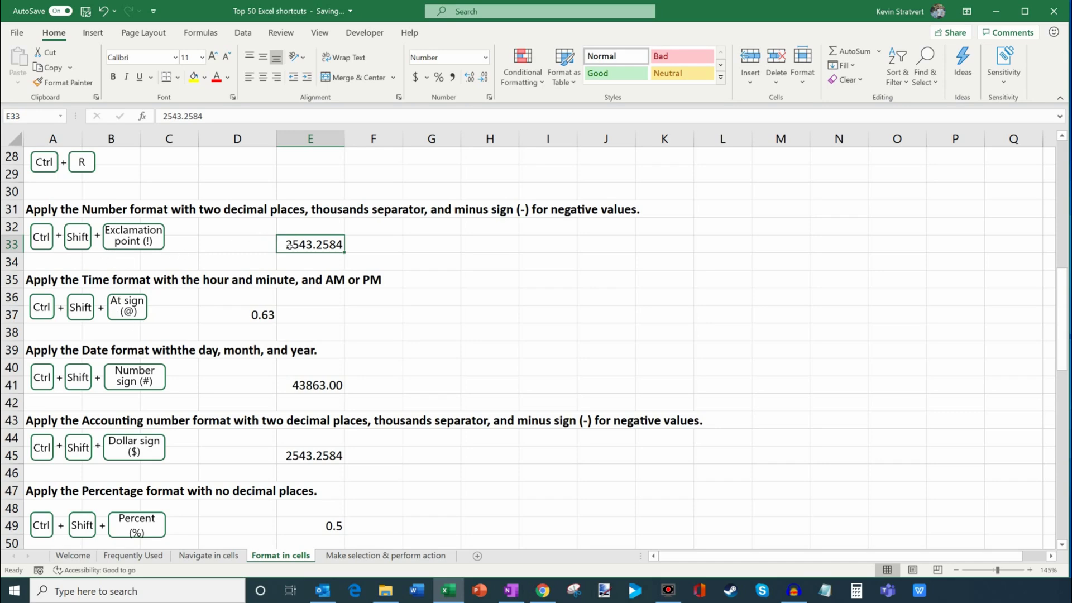
pyautogui.hotkey('ctrl', 'shift', '1')
# Step: Apply the hour-and-minute AM/PM Time format to D37 and the day-month-year Date format to E41
pyautogui.click(260, 318)
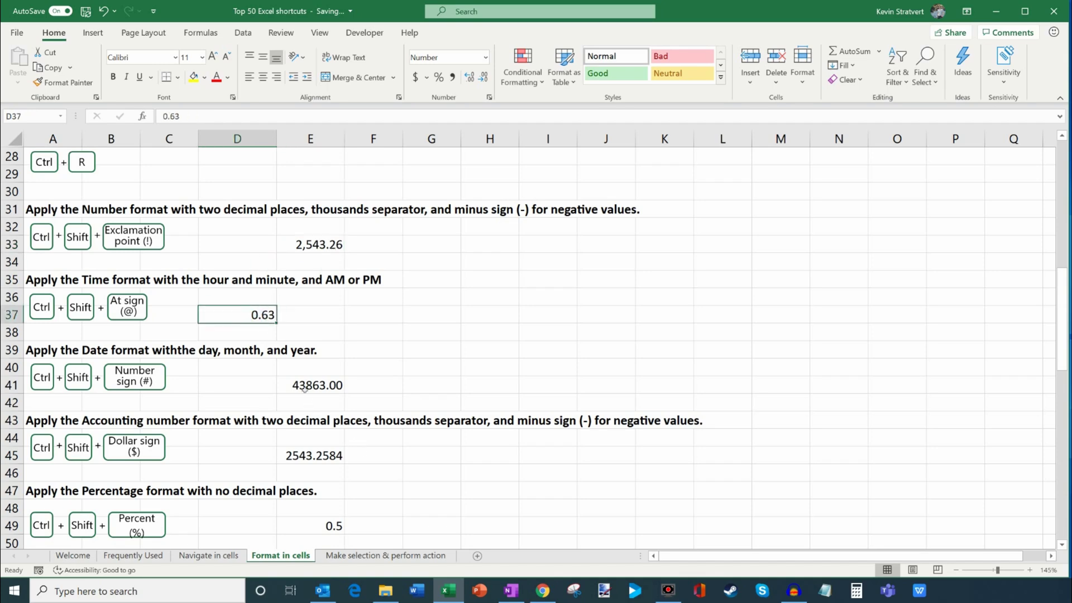
pyautogui.hotkey('ctrl', 'shift', '2')
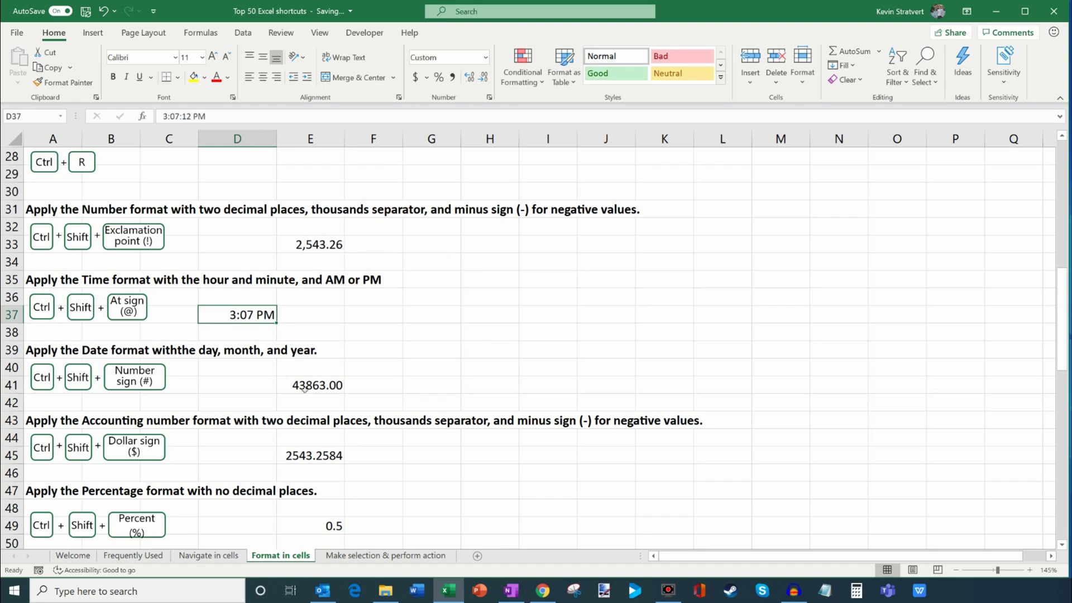
pyautogui.click(306, 387)
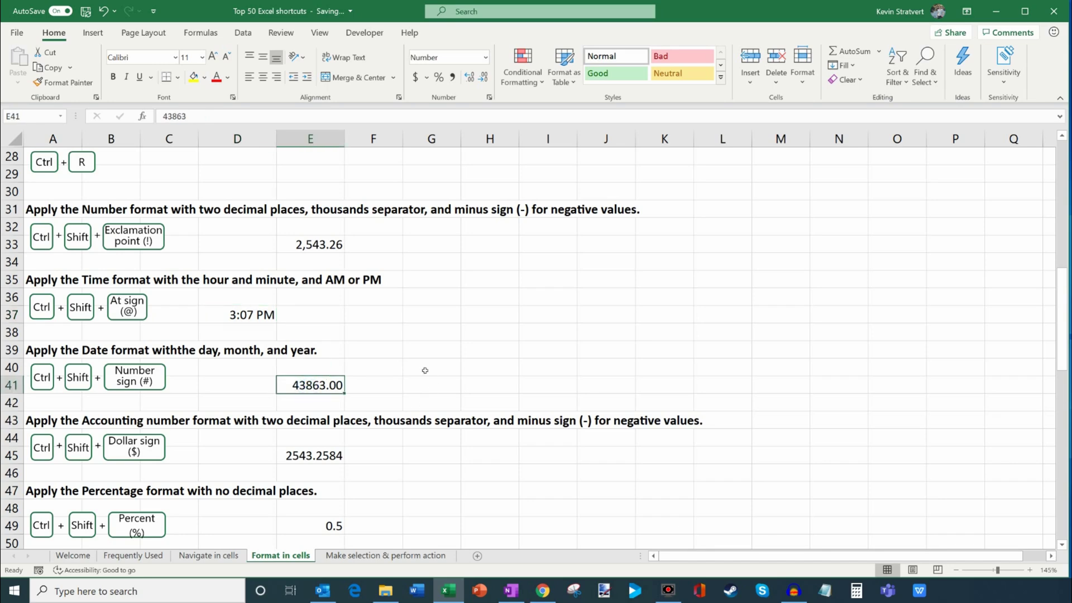
pyautogui.hotkey('ctrl', 'shift', '3')
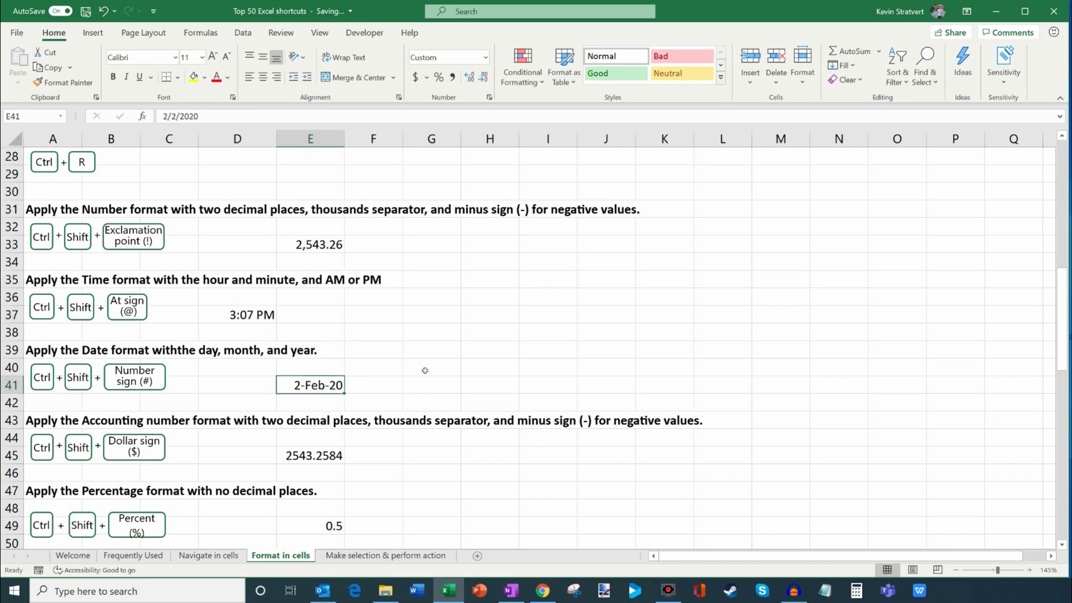
# Step: Apply the Currency format with a dollar sign and two decimal places to cell E45
pyautogui.scroll(-2, 423, 368)
pyautogui.click(313, 350)
pyautogui.hotkey('ctrl', 'shift', '4')
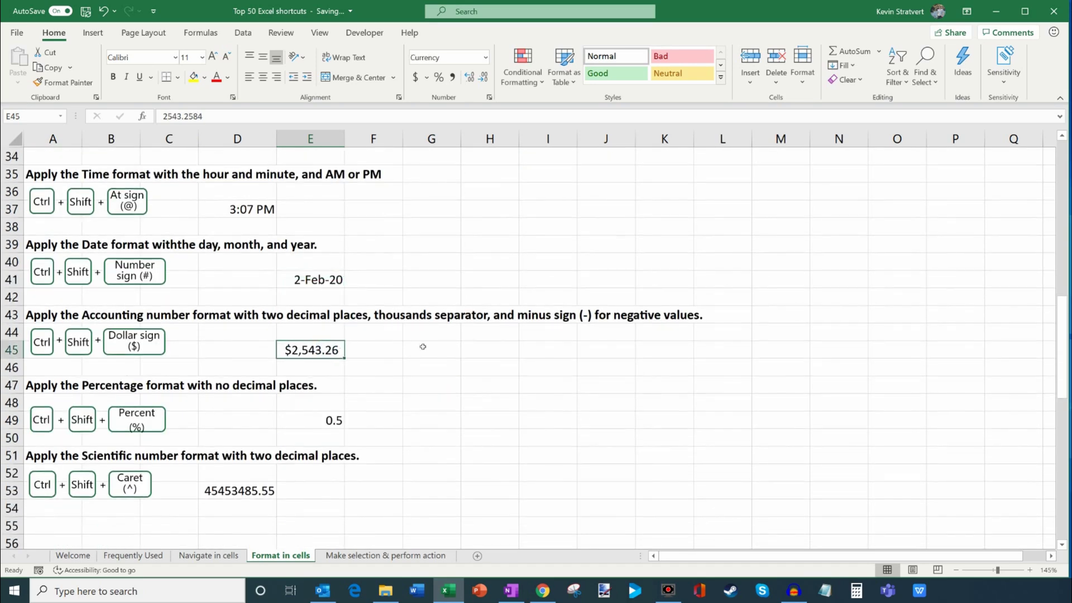
# Step: Apply the Percentage format without decimals to E49 and the Scientific format with two decimals to D53
pyautogui.click(327, 417)
pyautogui.hotkey('ctrl', 'shift', '5')
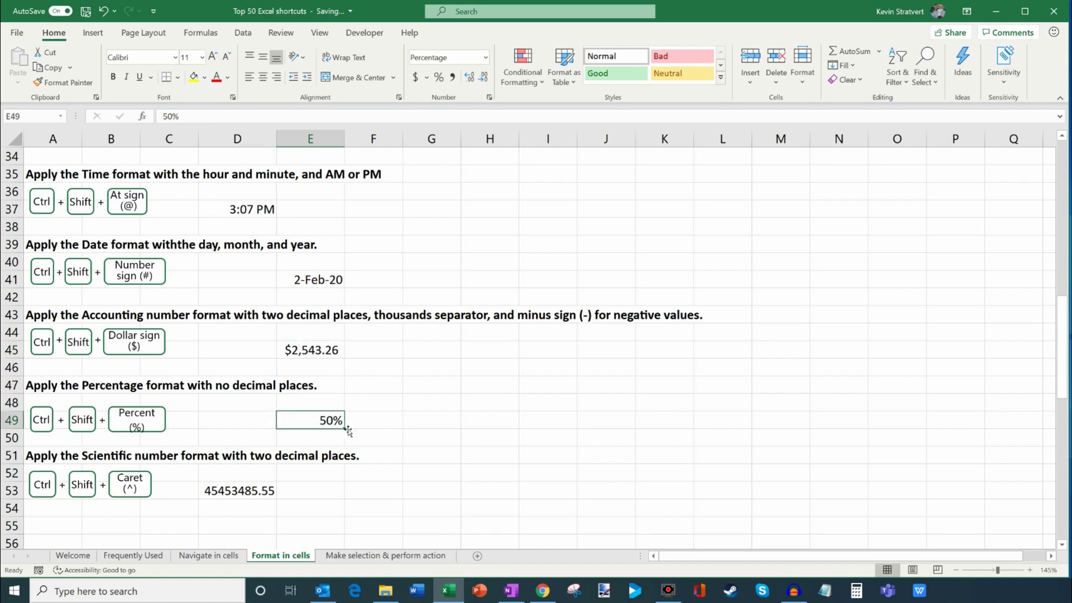
pyautogui.click(242, 496)
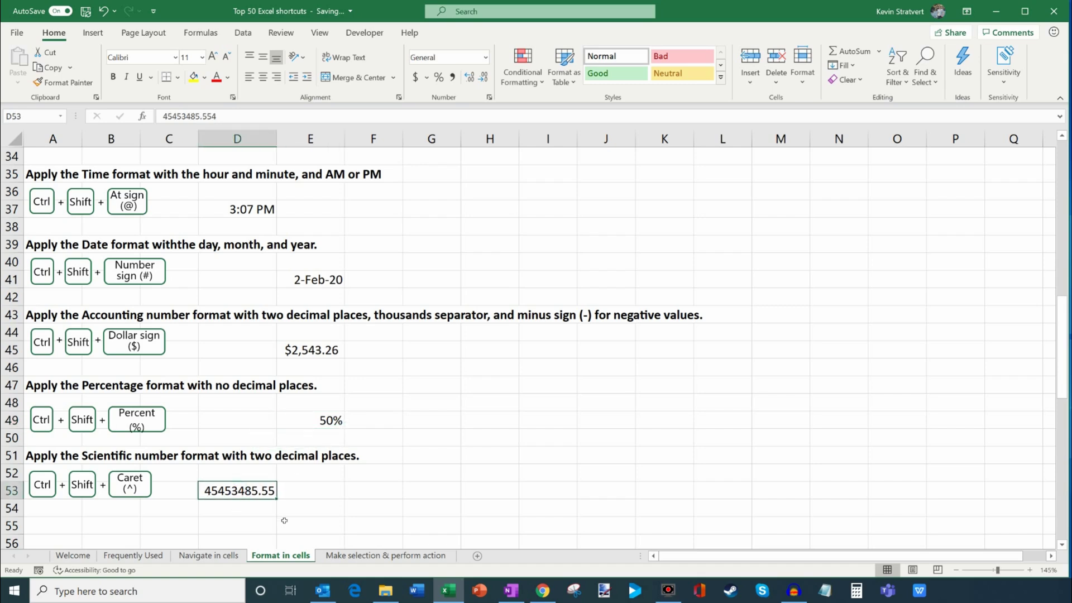
pyautogui.hotkey('ctrl', 'shift', '6')
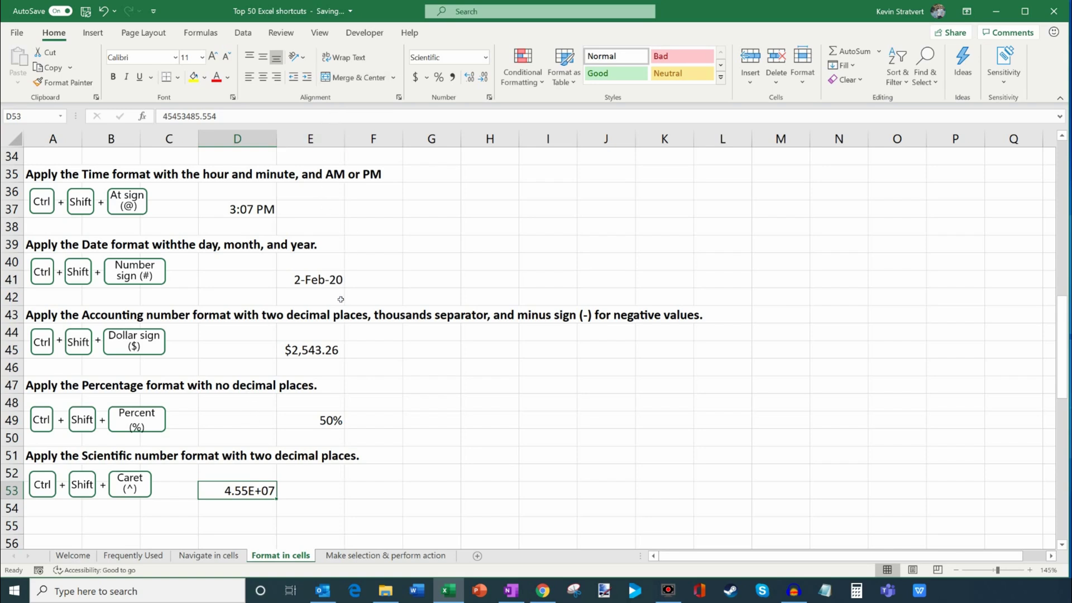
# Step: On the "Make selection & perform action" sheet, select the entire worksheet from A1 and again from C3, and end on cell D3
pyautogui.click(403, 556)
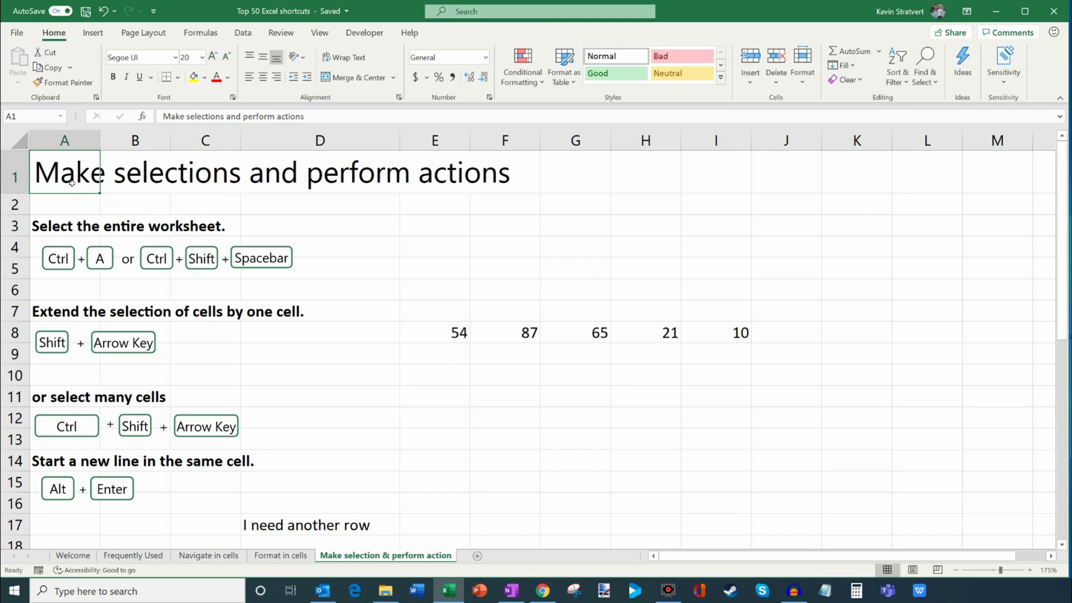
pyautogui.hotkey('ctrl', 'a')
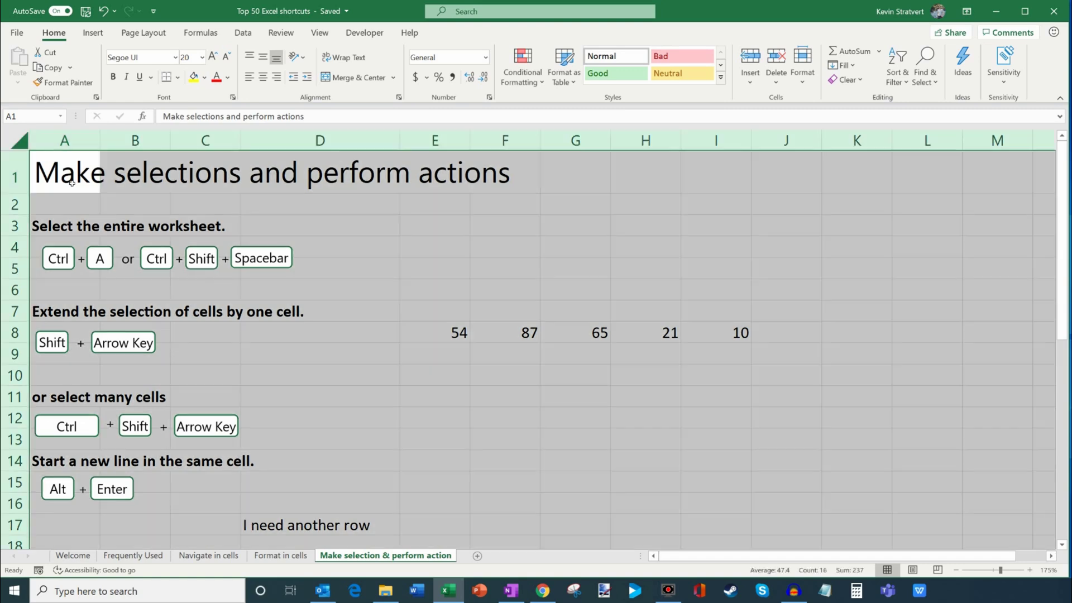
pyautogui.click(232, 221)
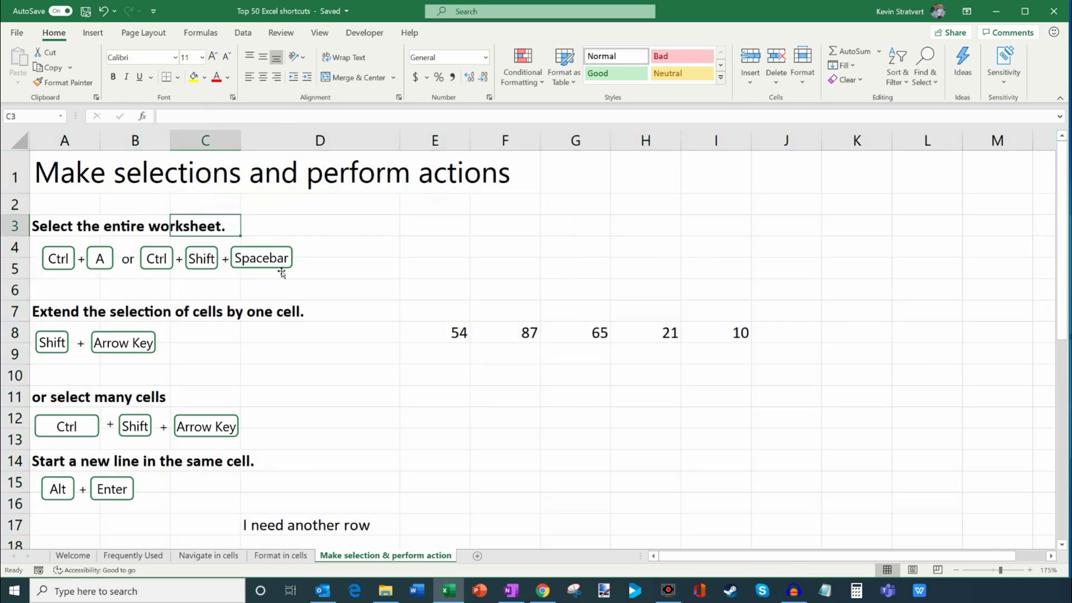
pyautogui.hotkey('ctrl', 'shift', 'space')
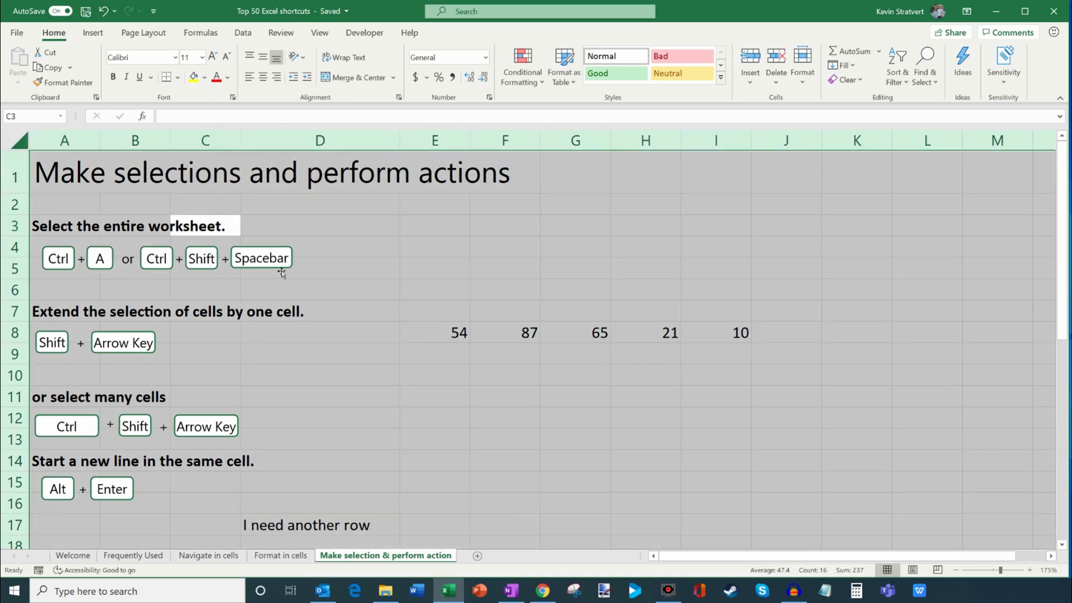
pyautogui.click(330, 230)
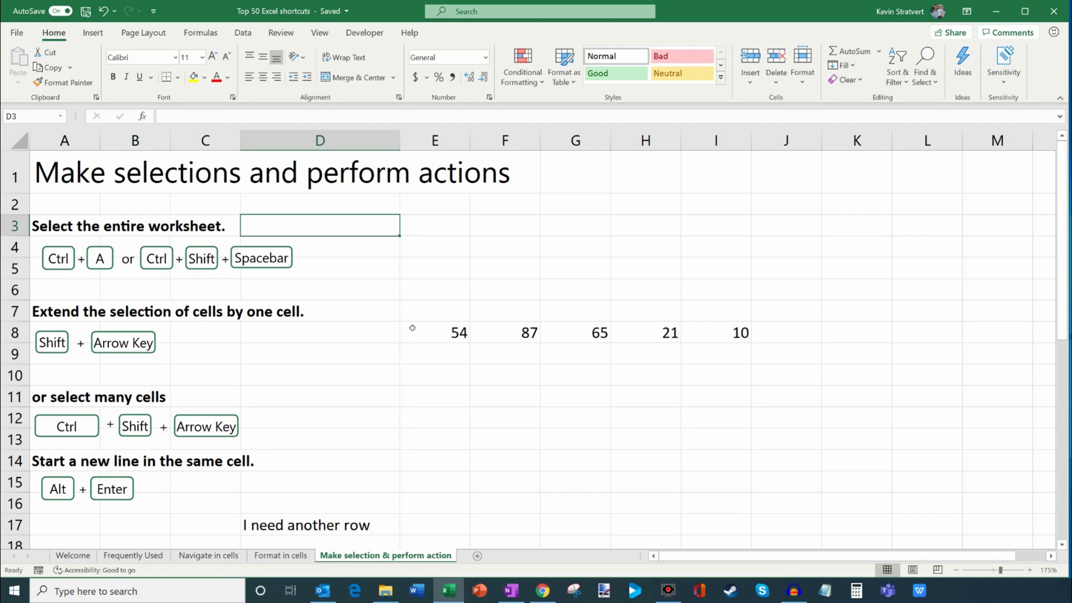
# Step: Extend the selection cell by cell from E8 to I8, shrink it back, extend it again, and return to only E8
pyautogui.click(439, 332)
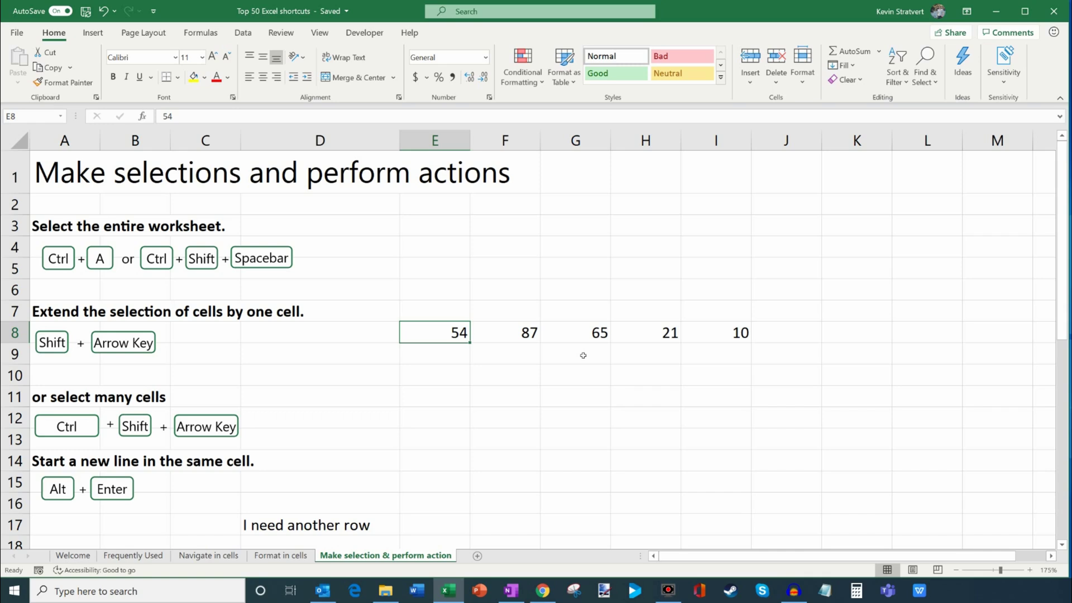
pyautogui.hotkey('shift', 'Right')
pyautogui.hotkey('shift', 'Right')
pyautogui.hotkey('shift', 'Right')
pyautogui.hotkey('shift', 'Right')
pyautogui.hotkey('shift', 'Left')
pyautogui.hotkey('shift', 'Left')
pyautogui.hotkey('shift', 'Left')
pyautogui.hotkey('shift', 'Left')
pyautogui.hotkey('shift', 'Right')
pyautogui.hotkey('shift', 'Right')
pyautogui.hotkey('shift', 'Right')
pyautogui.hotkey('shift', 'Right')
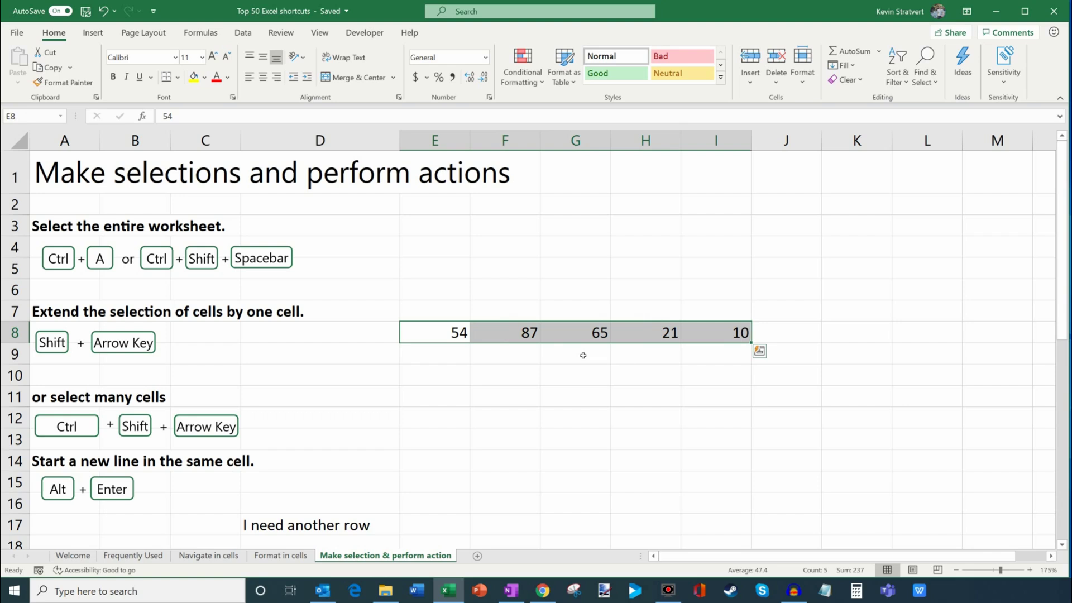
pyautogui.press('Left')
pyautogui.press('Right')
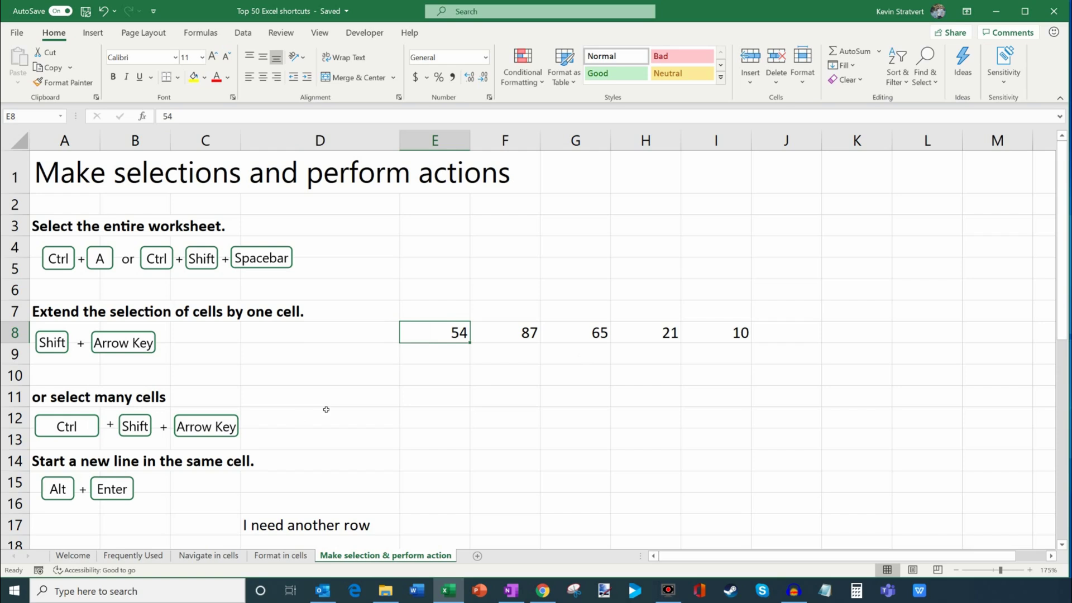
# Step: Extend the selection from E8 to I8 in one jump, collapse it back to E8, and extend it to I8 again
pyautogui.hotkey('ctrl', 'shift', 'Right')
pyautogui.hotkey('ctrl', 'shift', 'Left')
pyautogui.hotkey('ctrl', 'shift', 'Right')
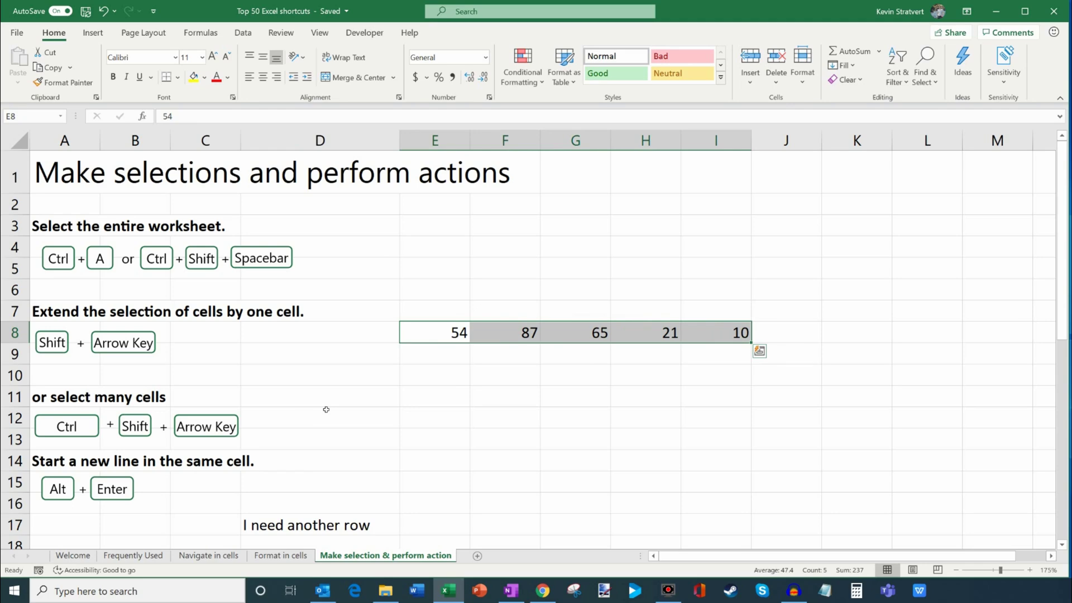
# Step: Enlarge the formula bar and add a second line reading "here's another row" inside cell D17
pyautogui.scroll(-3, 359, 356)
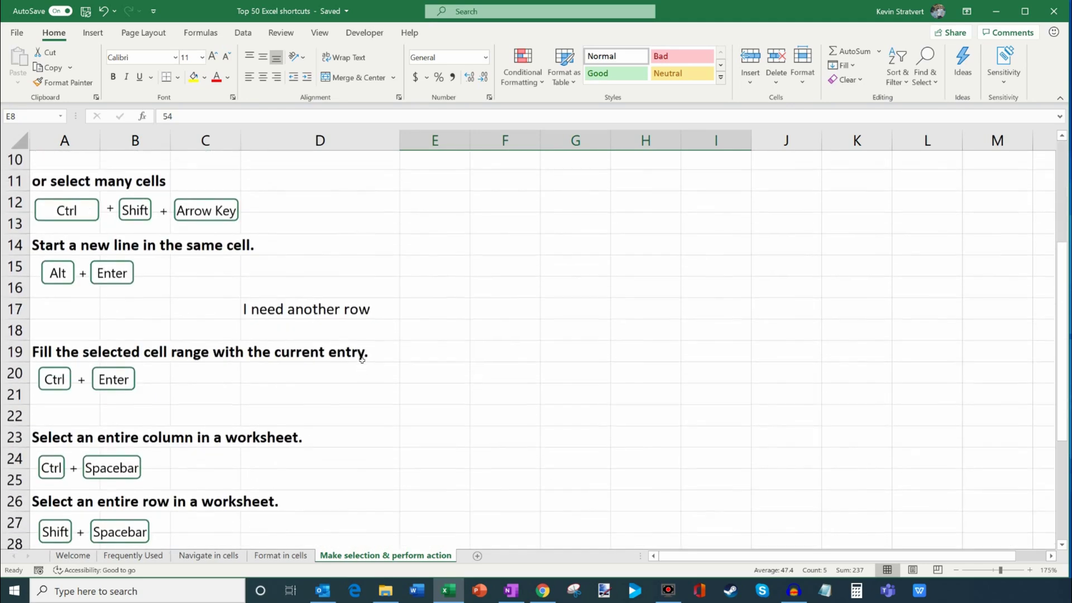
pyautogui.click(296, 316)
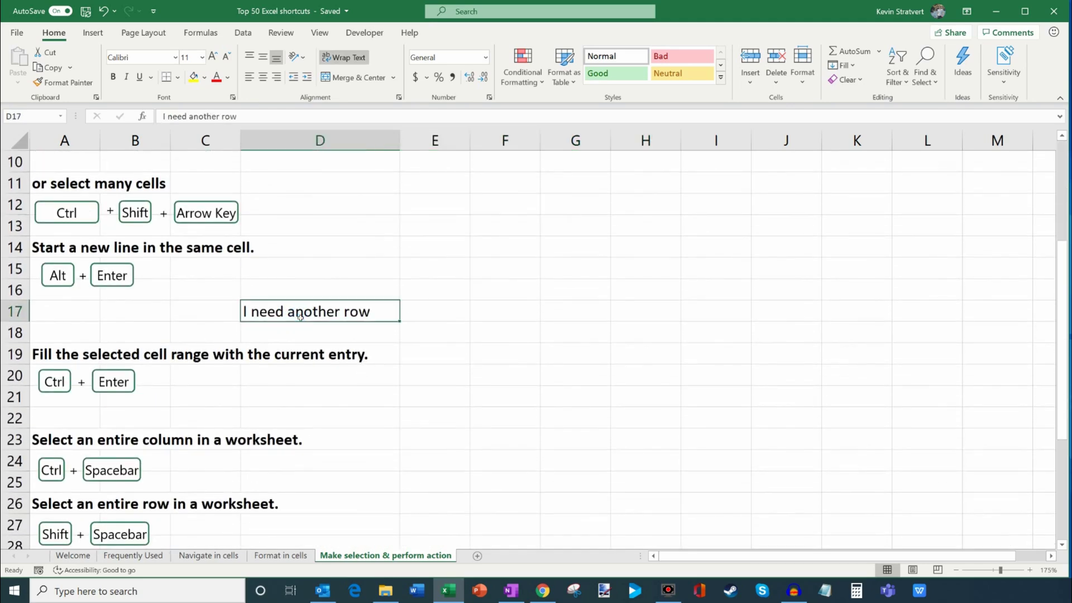
pyautogui.moveTo(319, 122); pyautogui.dragTo(319, 174)
pyautogui.click(283, 117)
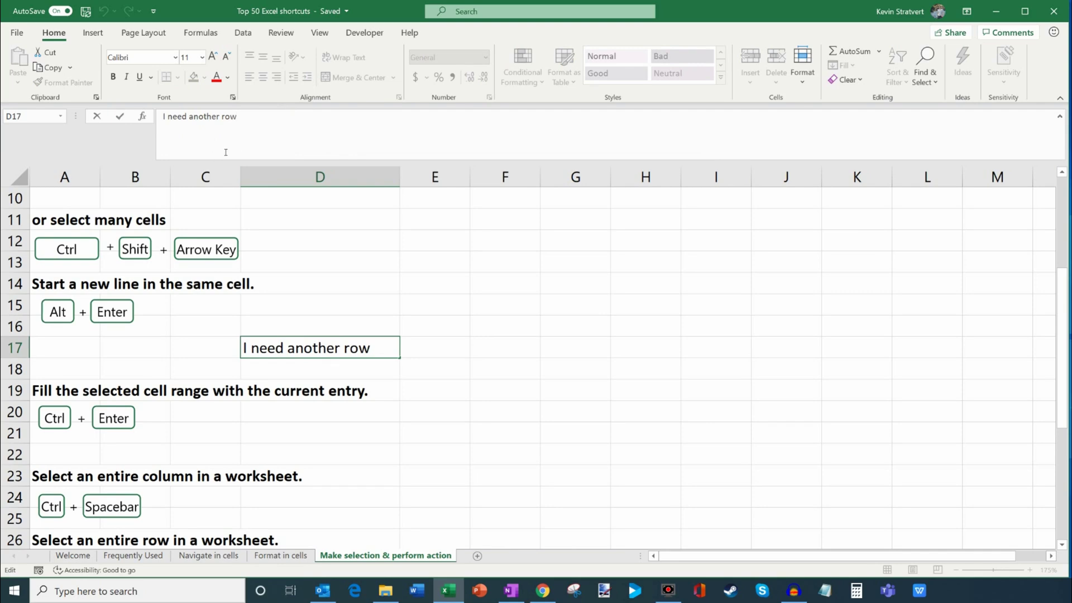
pyautogui.hotkey('alt', 'Return')
pyautogui.write("here's another row")
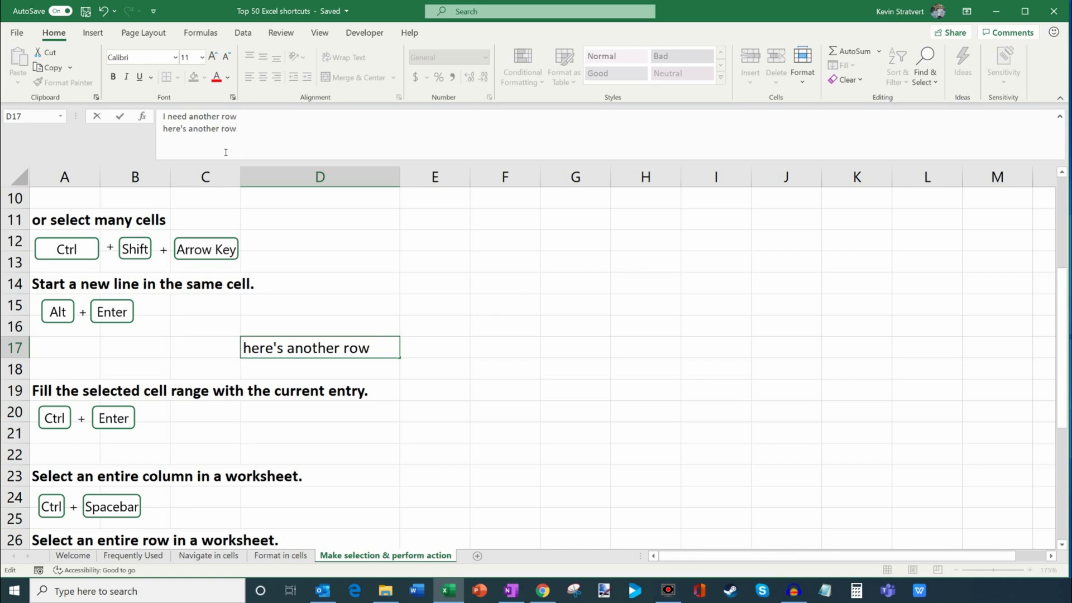
pyautogui.press('Return')
pyautogui.press('Up')
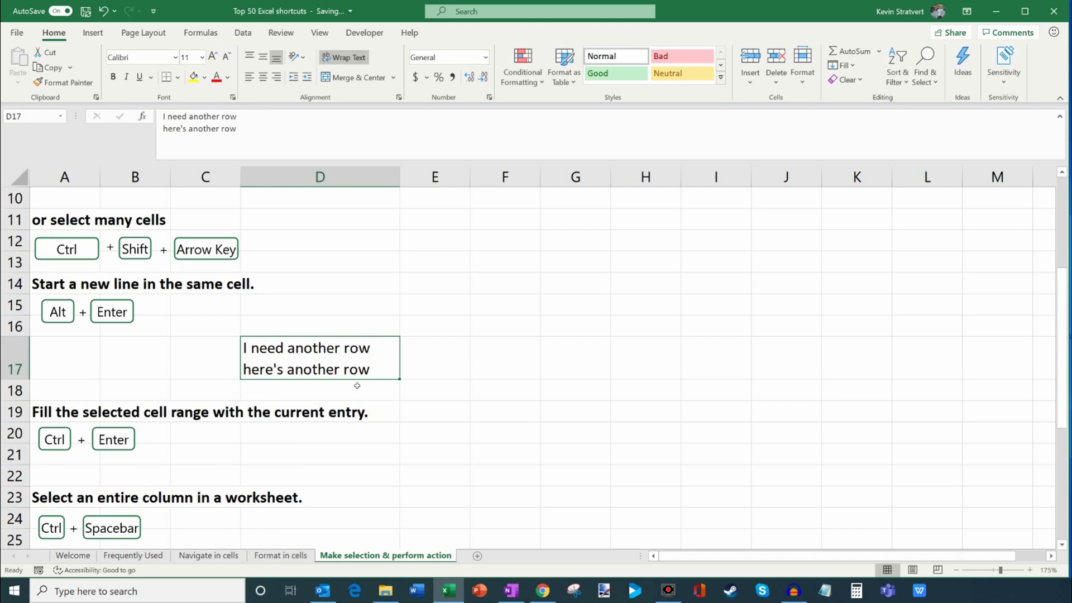
# Step: Select D20:H20 and fill the whole range with the value 453 in a single entry
pyautogui.scroll(-3, 312, 363)
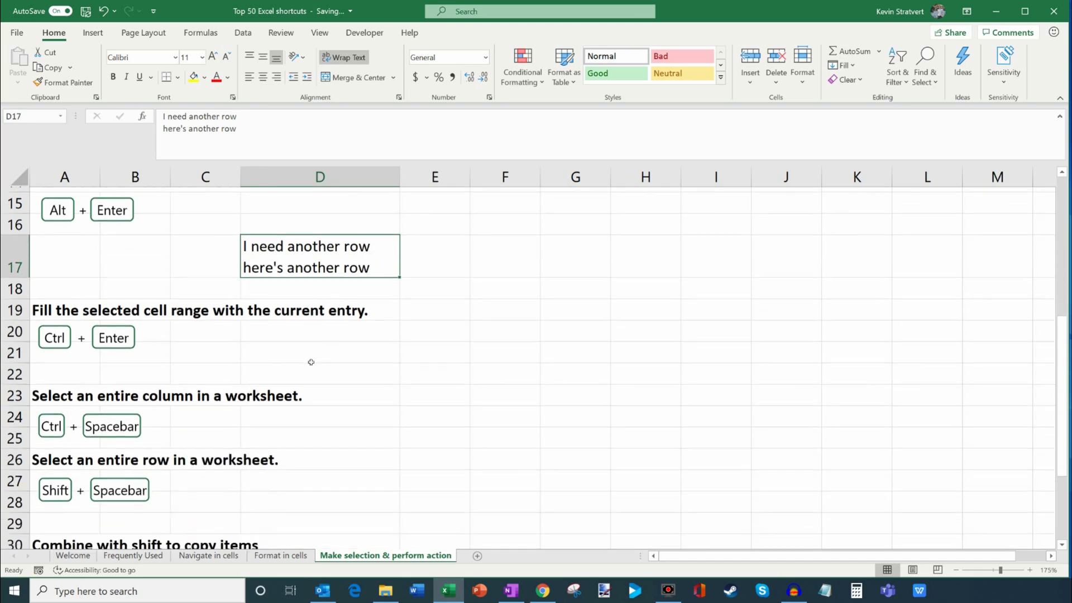
pyautogui.scroll(1, 302, 374)
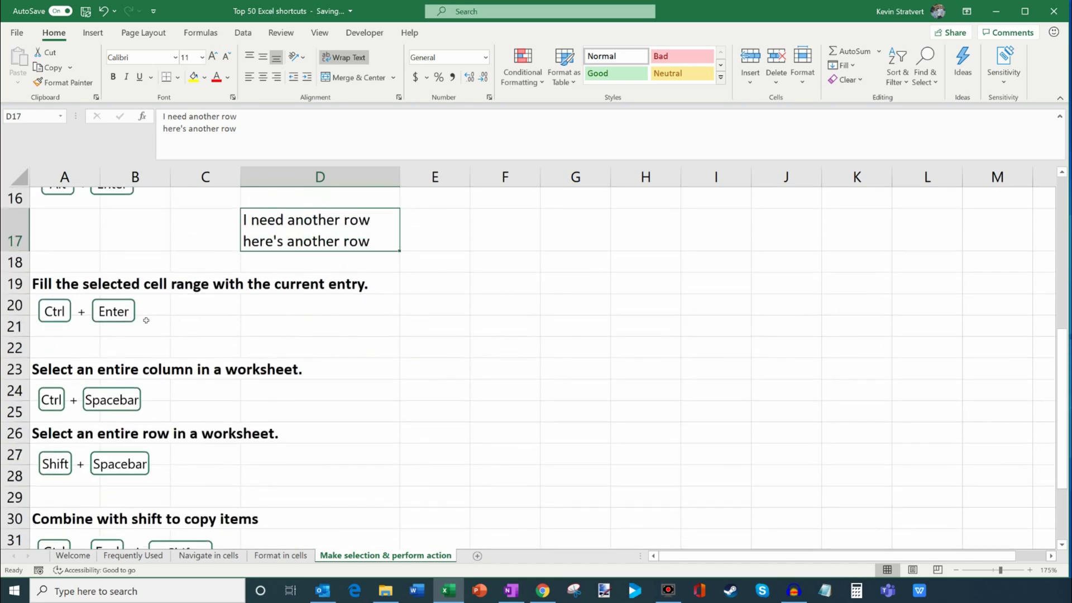
pyautogui.click(286, 307)
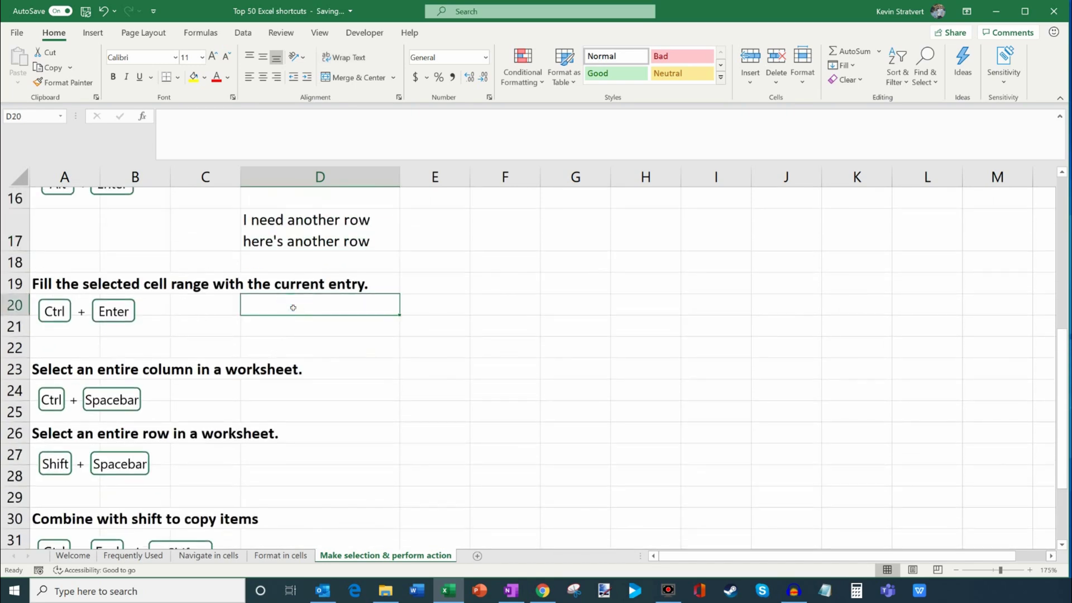
pyautogui.moveTo(287, 304); pyautogui.dragTo(645, 302)
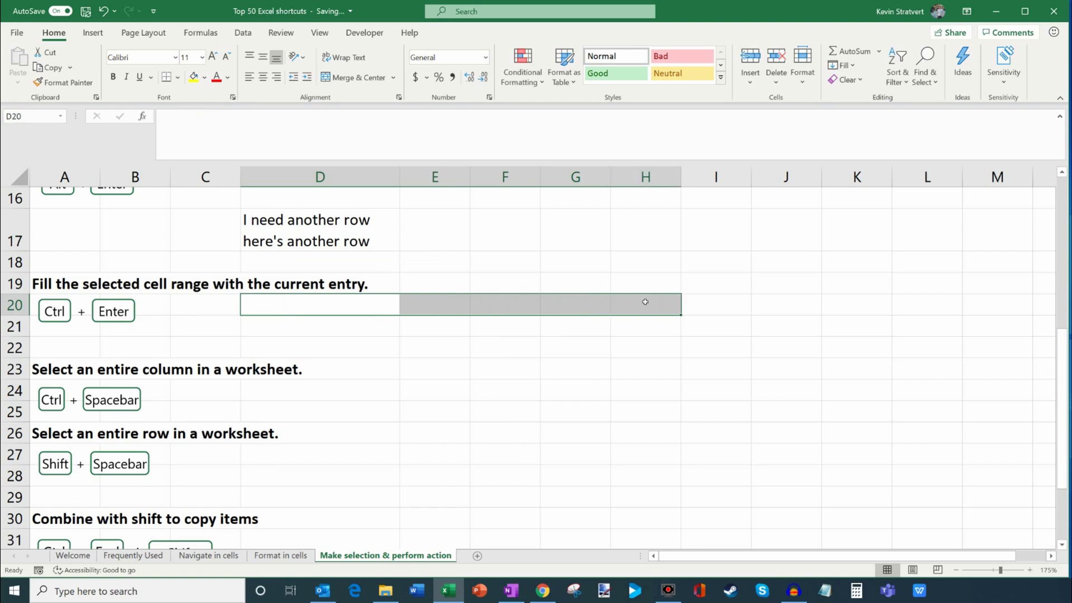
pyautogui.write('453')
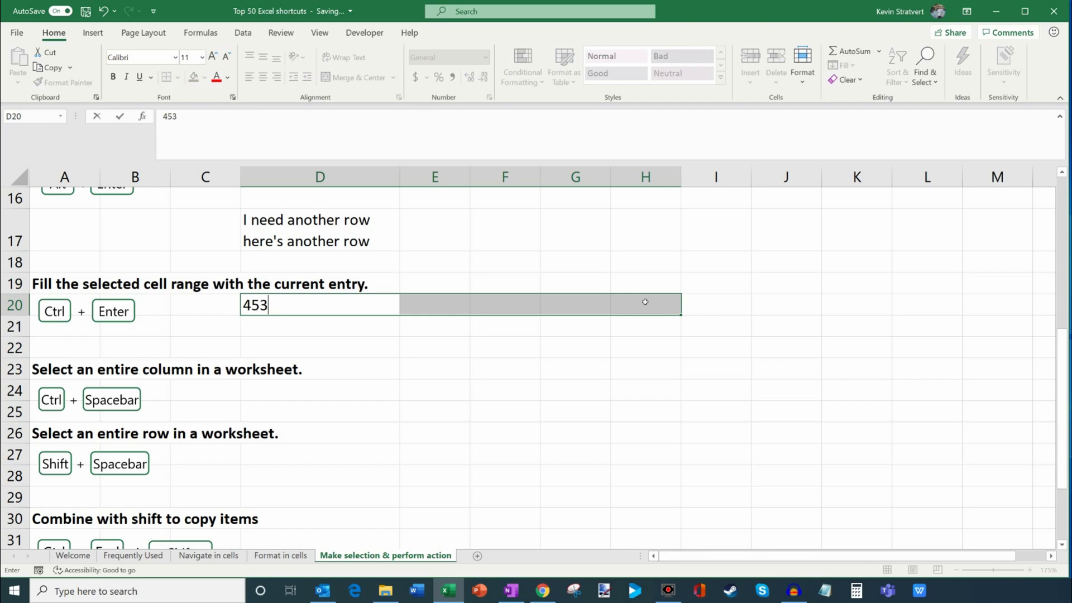
pyautogui.hotkey('ctrl', 'Return')
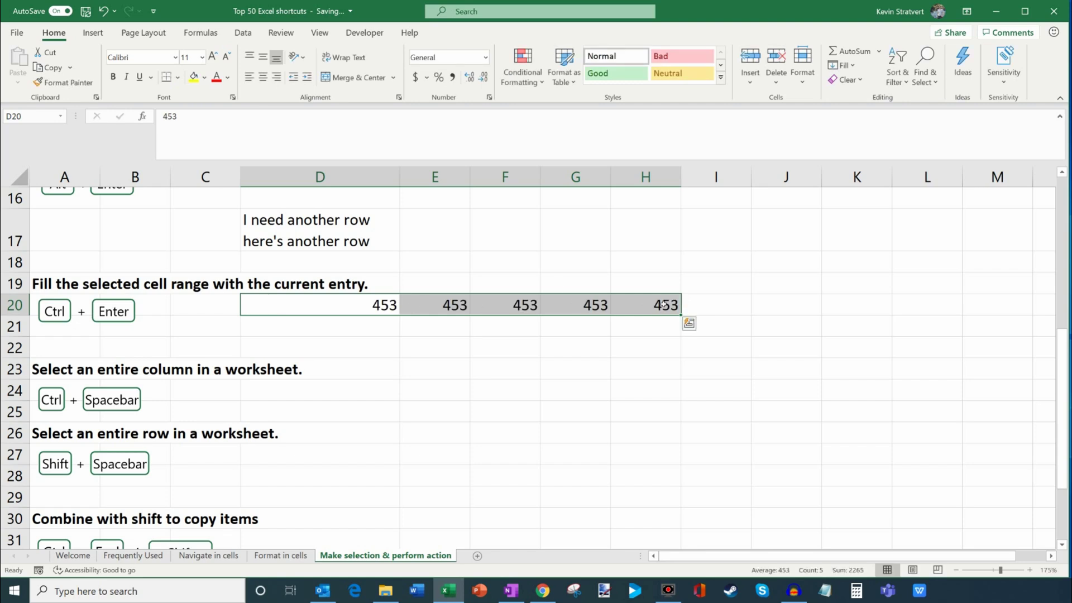
# Step: Select the blank range I20:I23 and finish with the filled cells D20:H20 selected
pyautogui.click(717, 305)
pyautogui.click(713, 369)
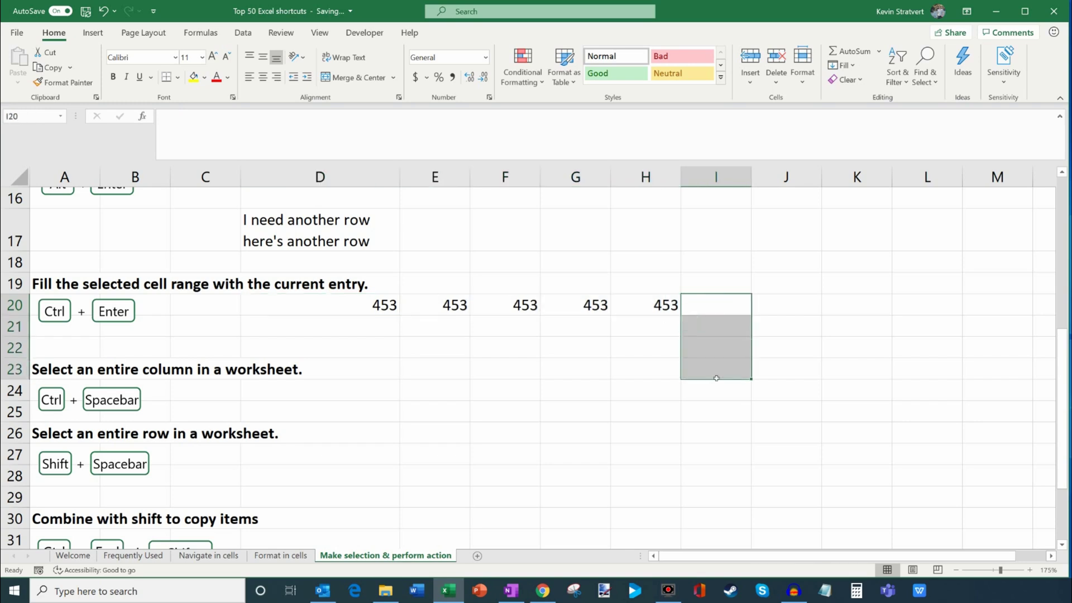
pyautogui.click(345, 308)
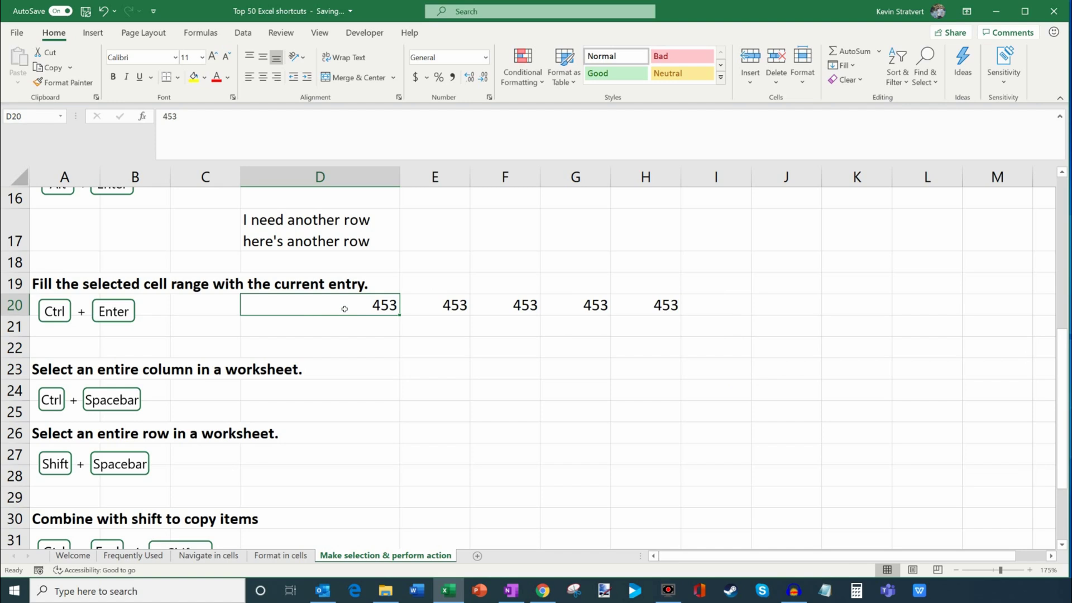
pyautogui.moveTo(344, 309); pyautogui.dragTo(677, 304)
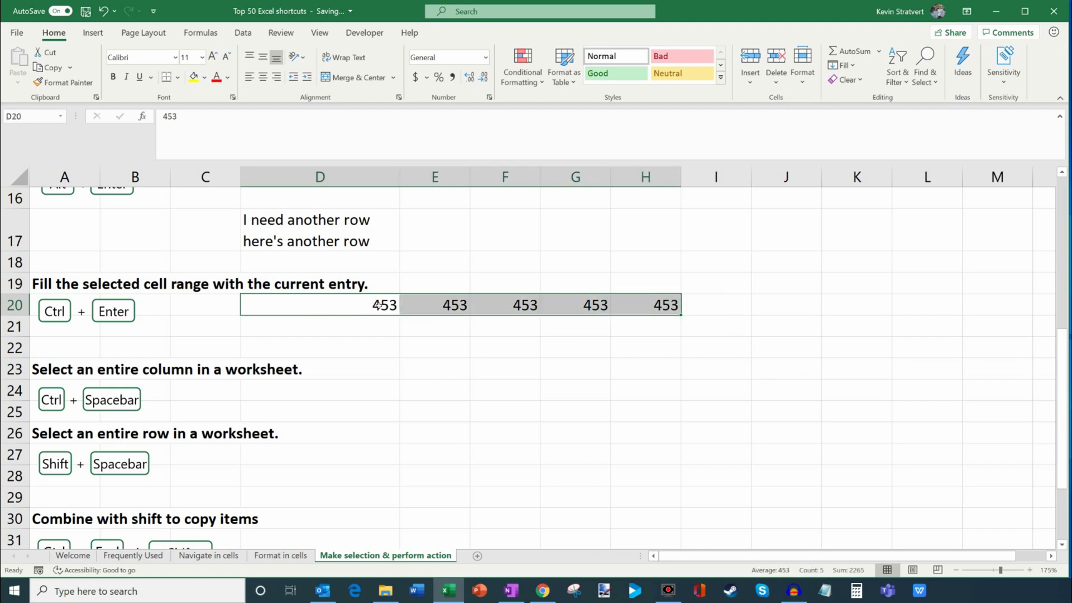
# Step: Select the entire column F starting from cell F25
pyautogui.scroll(-2, 497, 328)
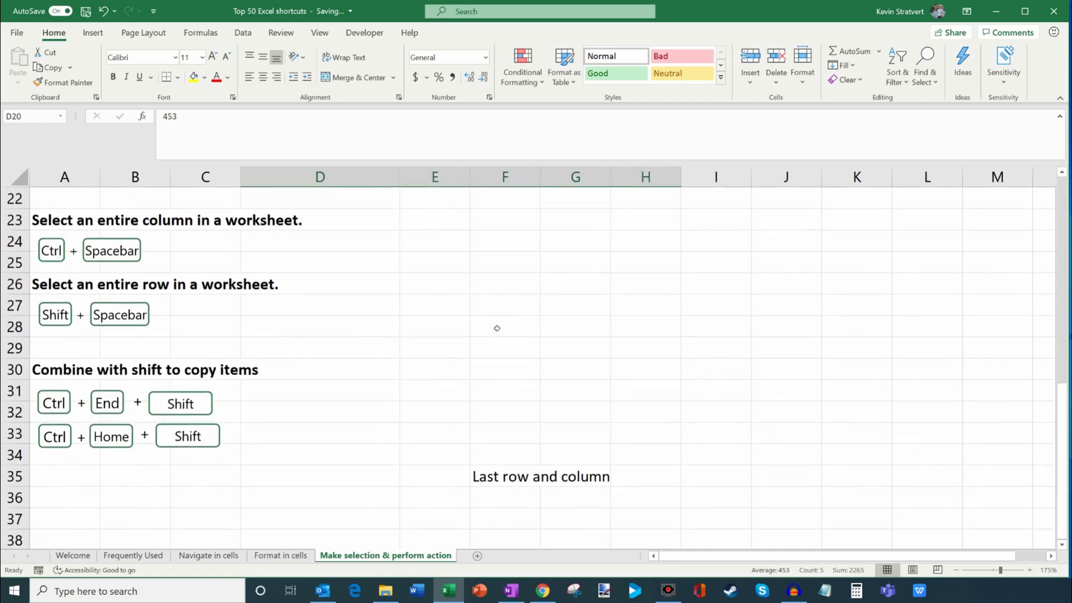
pyautogui.scroll(1, 497, 328)
pyautogui.click(366, 324)
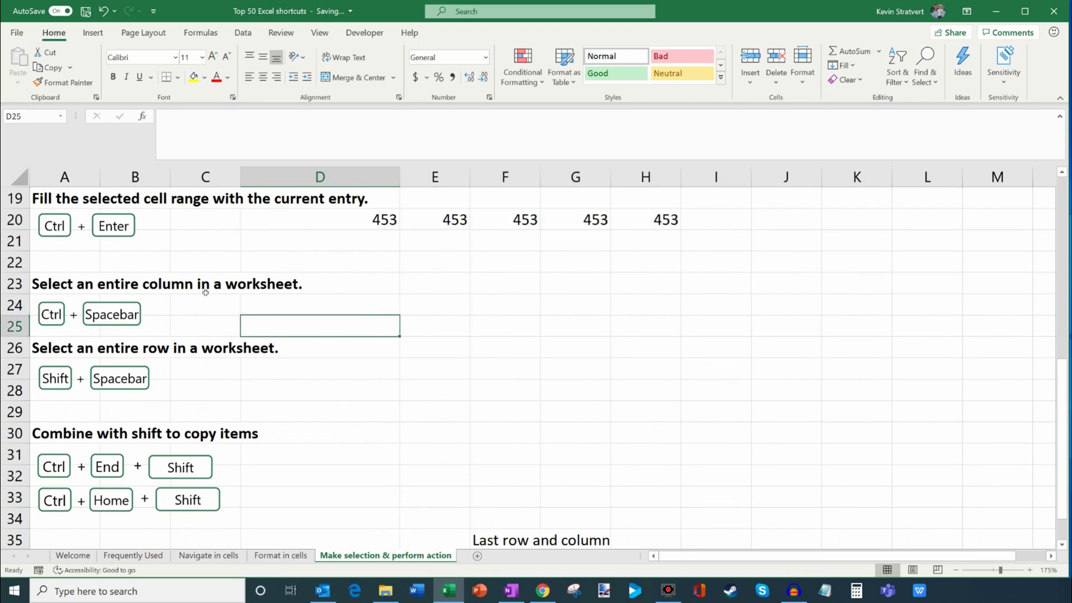
pyautogui.click(528, 325)
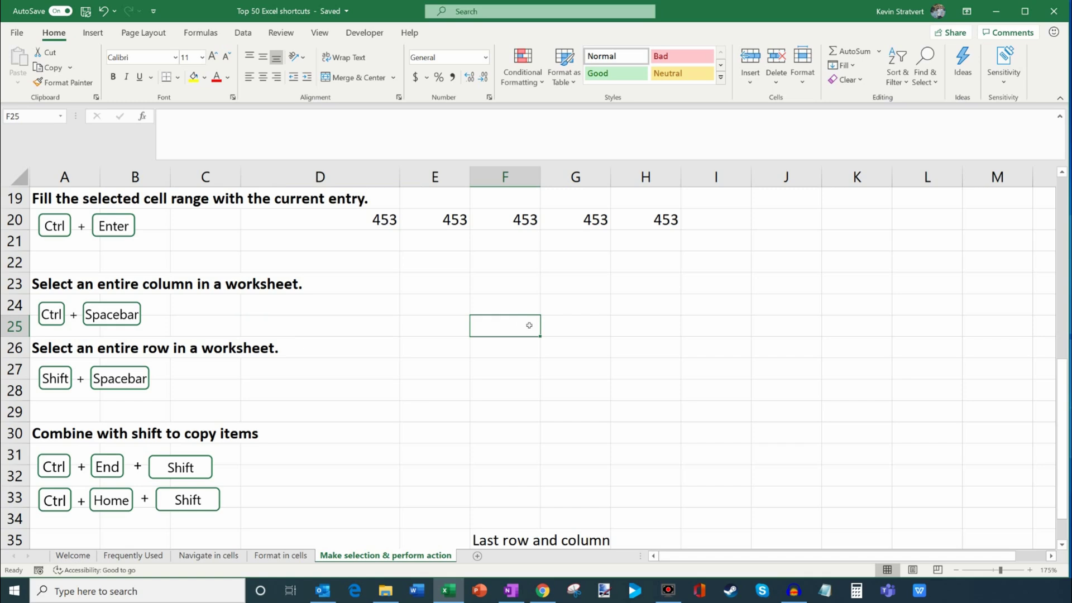
pyautogui.hotkey('ctrl', 'space')
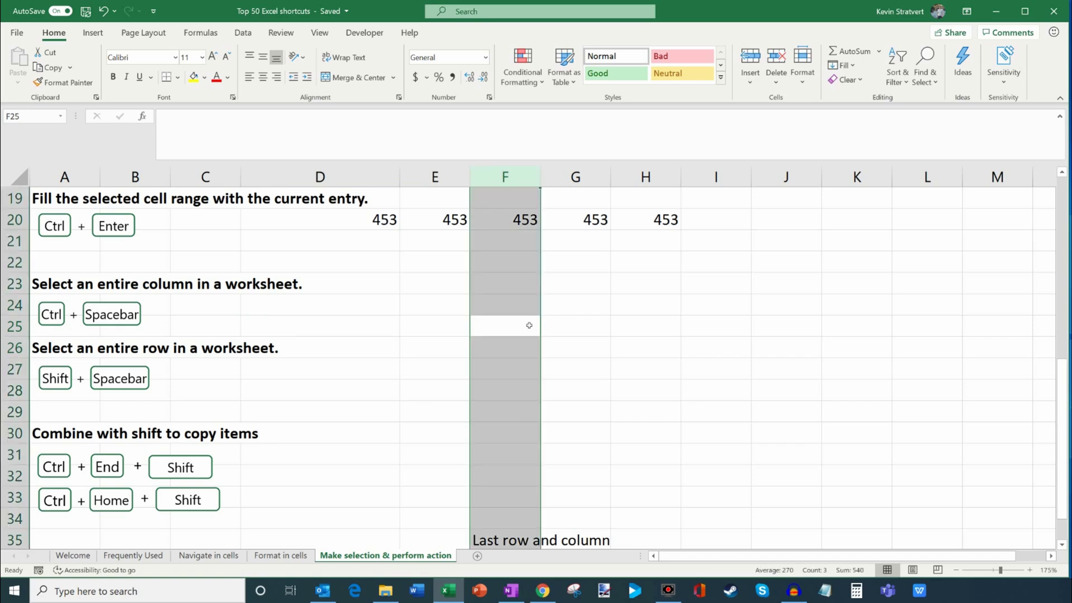
# Step: From cell F25, select the entire row 25, switch back to column F, and finish with row 25 selected
pyautogui.click(529, 324)
pyautogui.hotkey('shift', 'space')
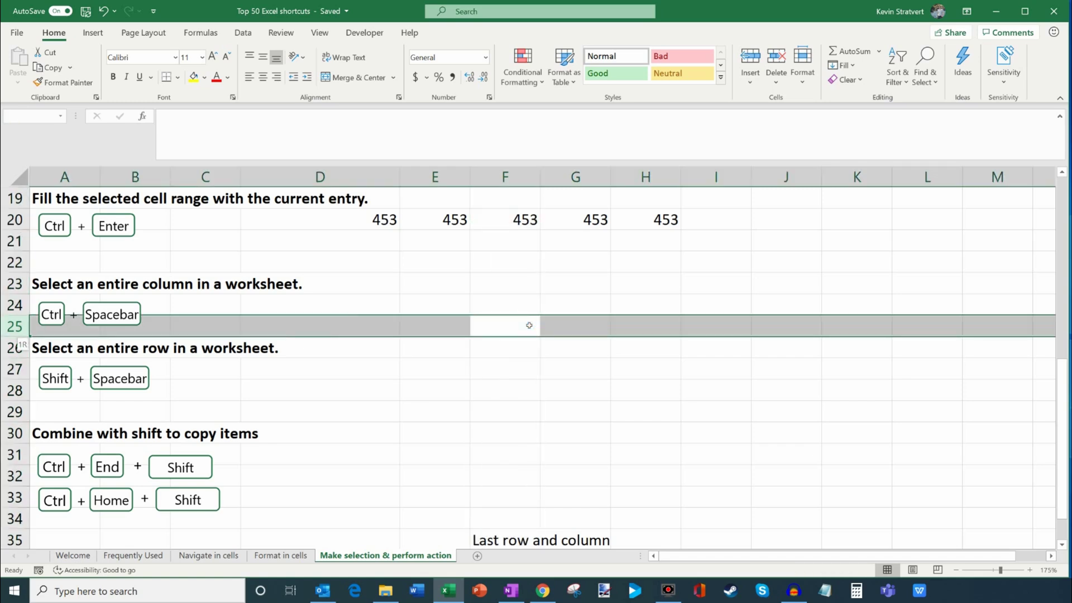
pyautogui.hotkey('ctrl', 'space')
pyautogui.click(528, 325)
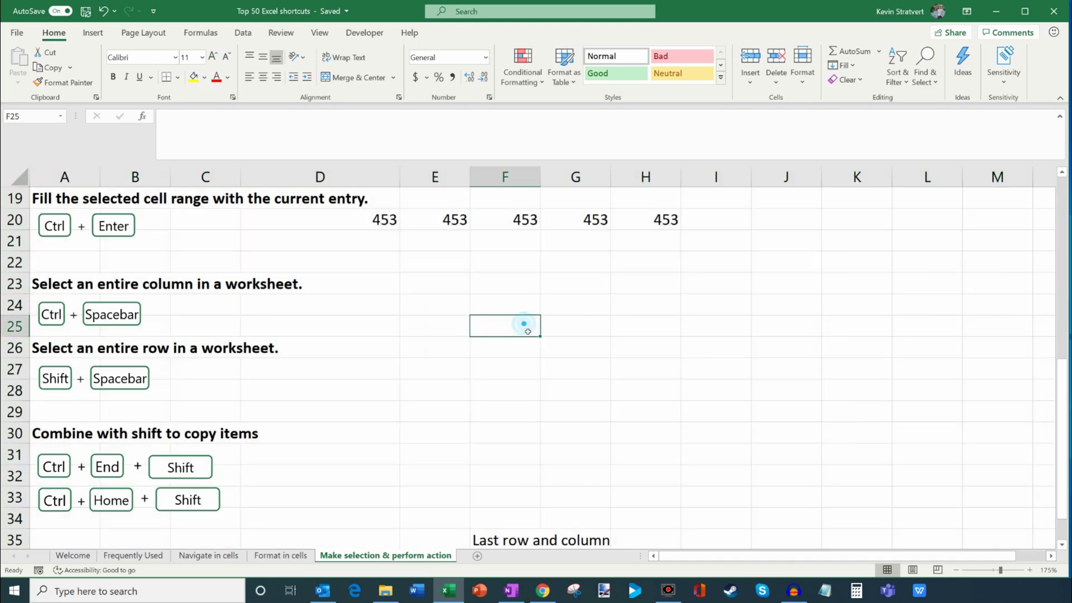
pyautogui.hotkey('ctrl', 'space')
pyautogui.click(526, 334)
pyautogui.hotkey('shift', 'space')
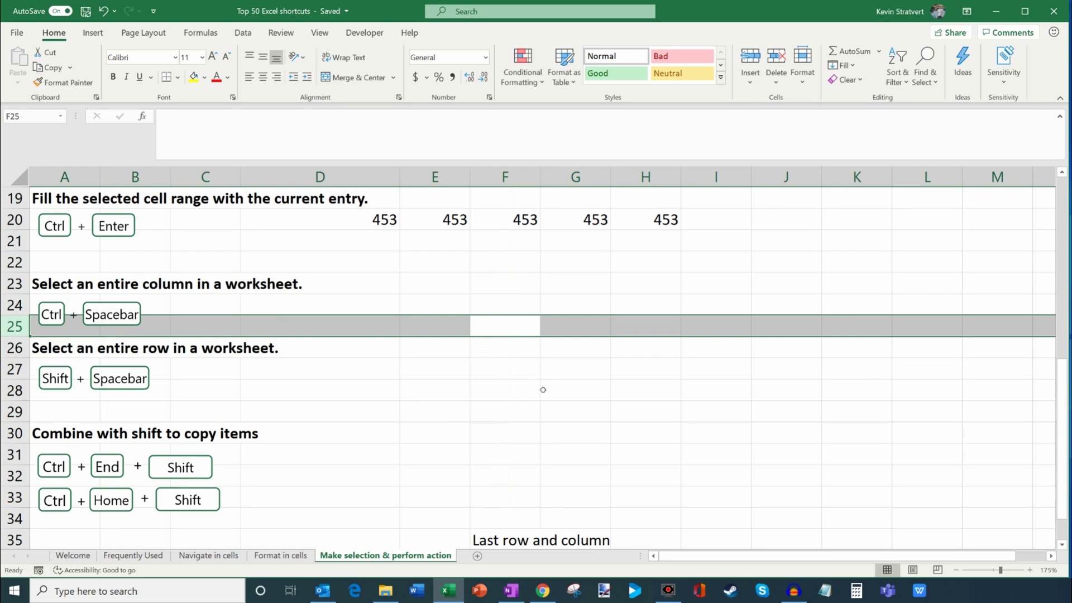
# Step: From the "Last row and column" cell F35, extend the selection to the beginning of the worksheet at A1
pyautogui.click(500, 395)
pyautogui.scroll(-1, 495, 370)
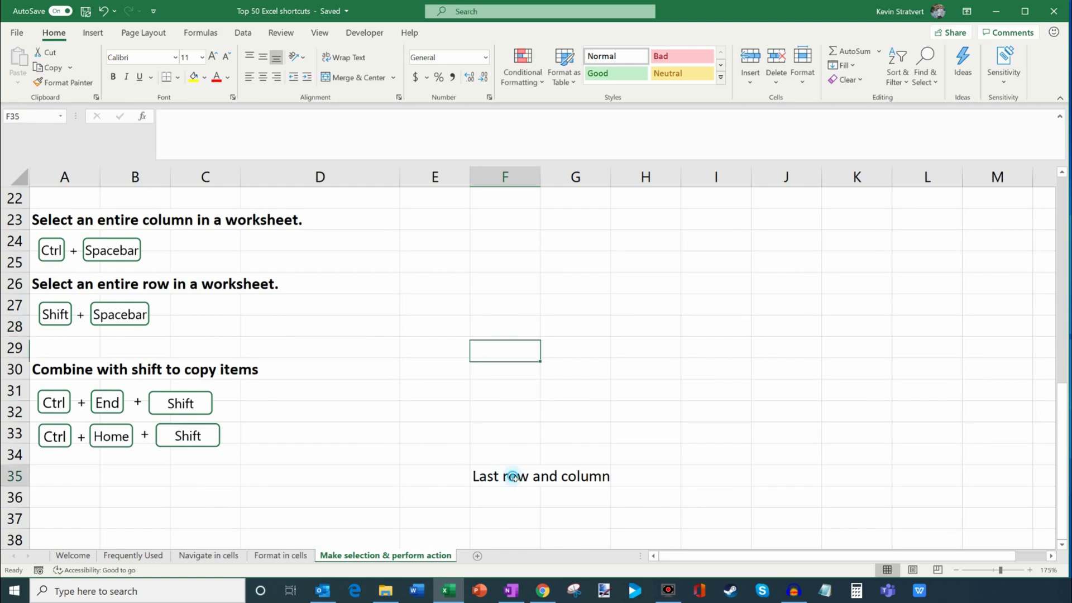
pyautogui.click(492, 454)
pyautogui.scroll(-1, 479, 452)
pyautogui.scroll(1, 501, 469)
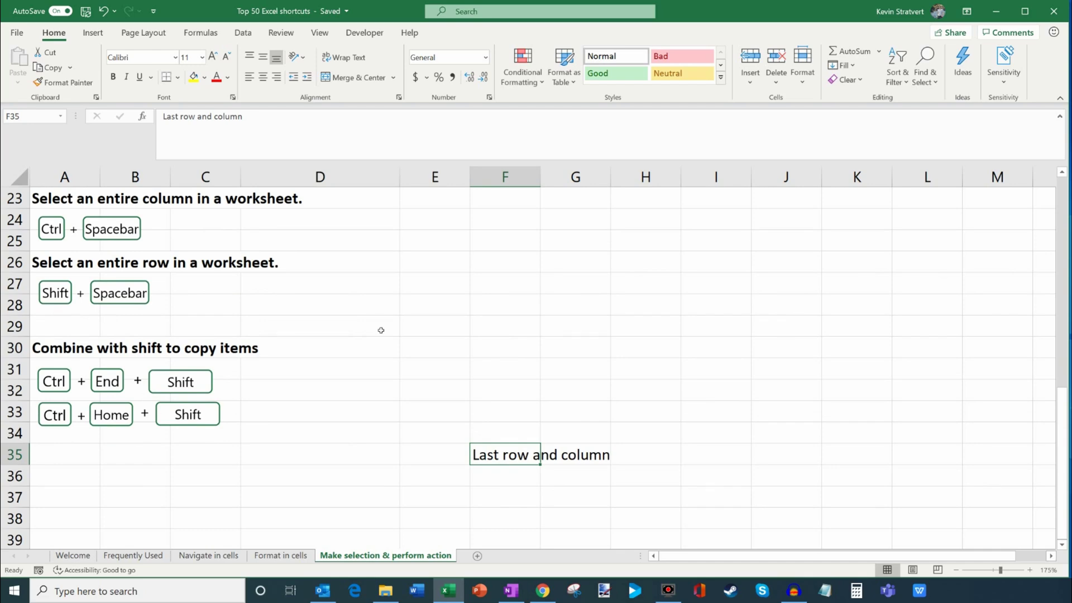
pyautogui.hotkey('ctrl', 'shift', 'Home')
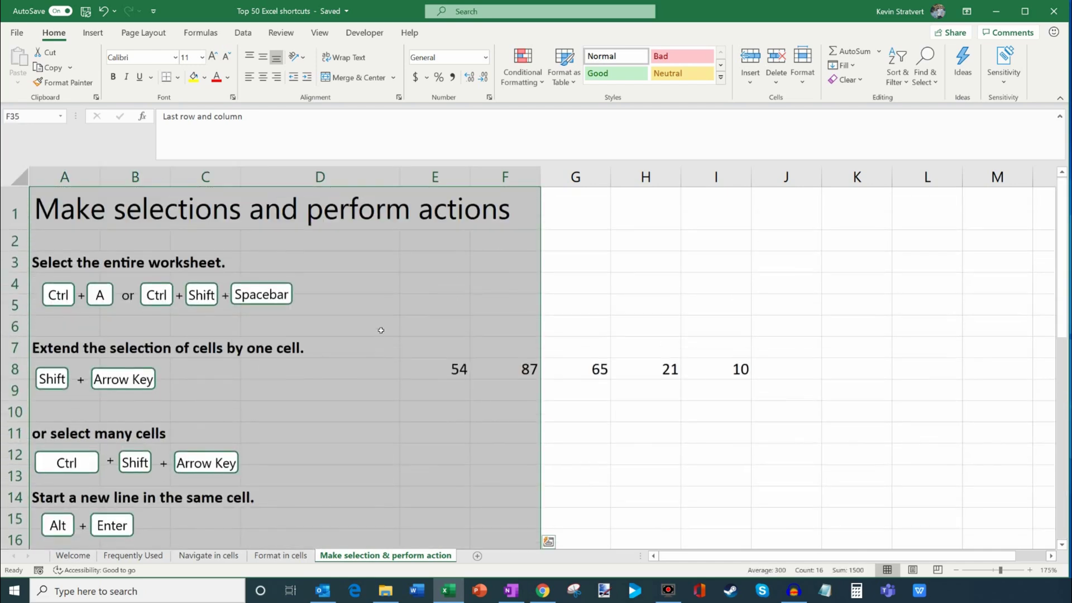
# Step: From cell A1, extend the selection to the worksheet's last used cell, I35
pyautogui.click(151, 193)
pyautogui.click(85, 210)
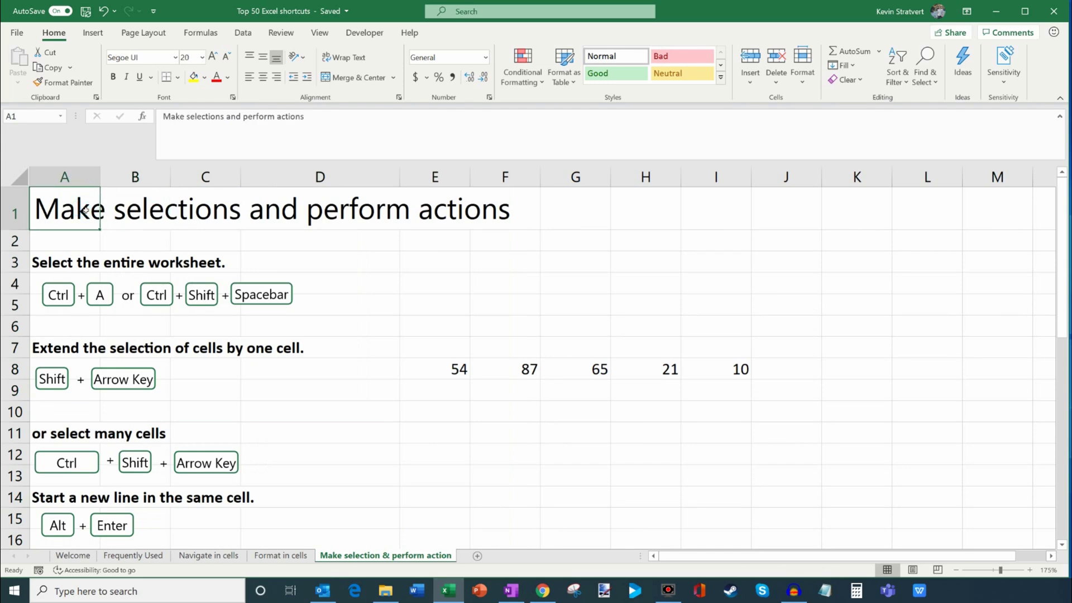
pyautogui.hotkey('ctrl', 'shift', 'End')
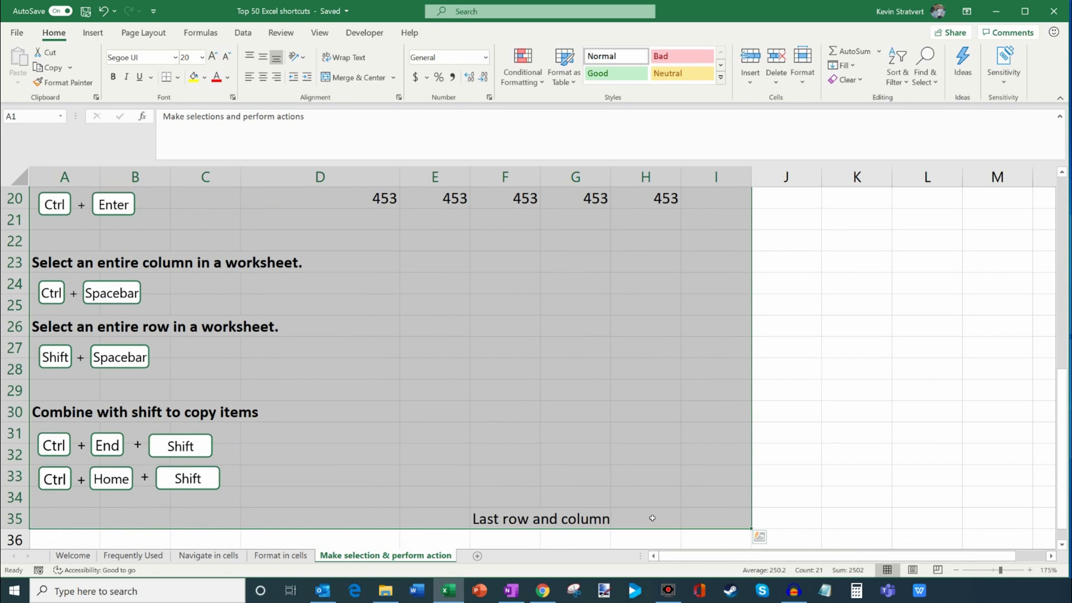
pyautogui.scroll(-3, 561, 496)
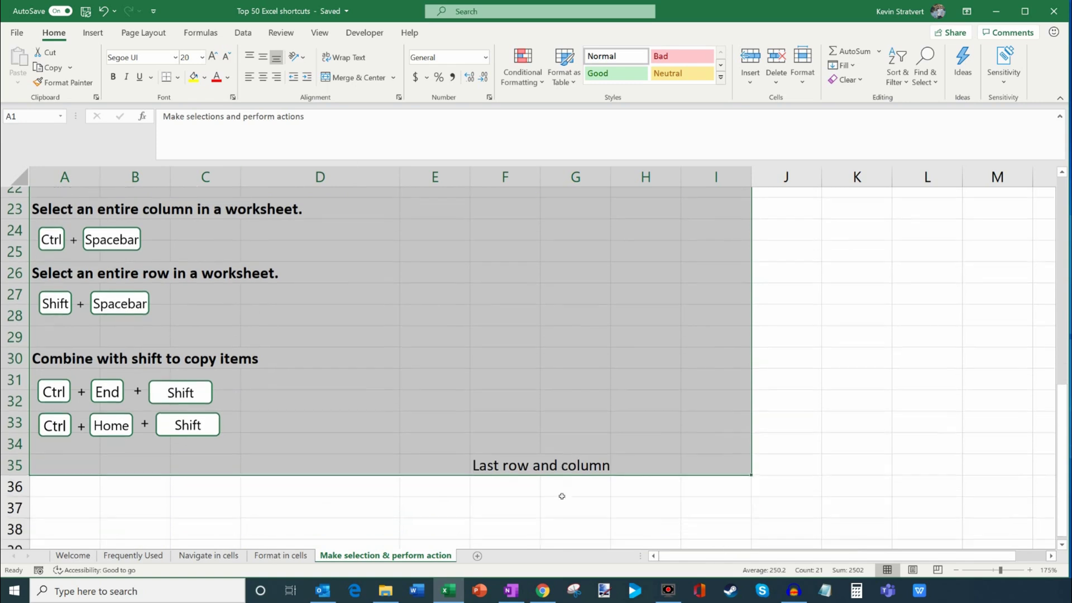
pyautogui.scroll(7, 562, 496)
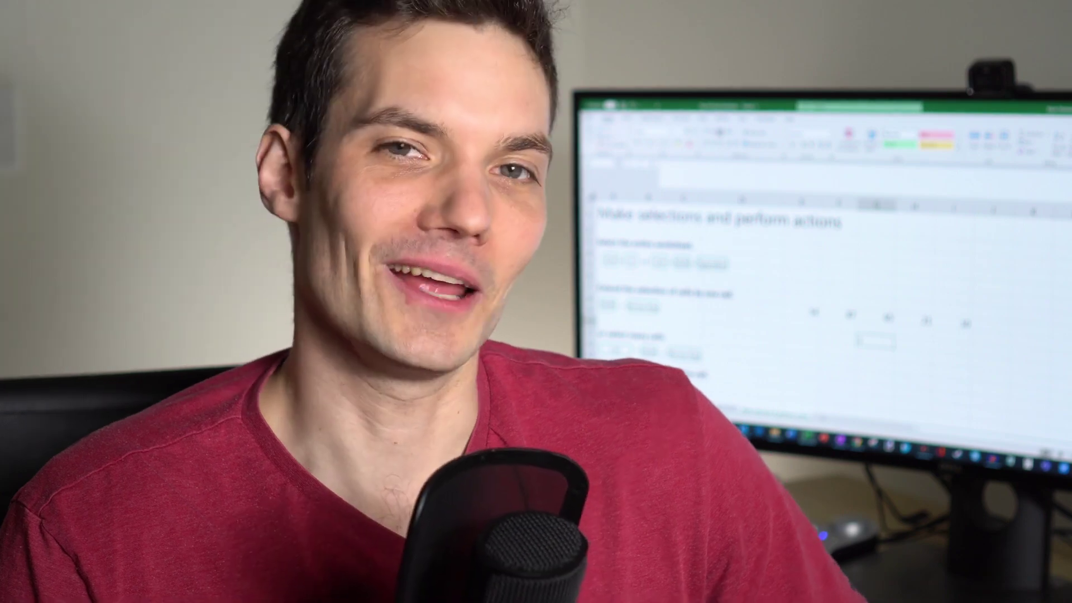